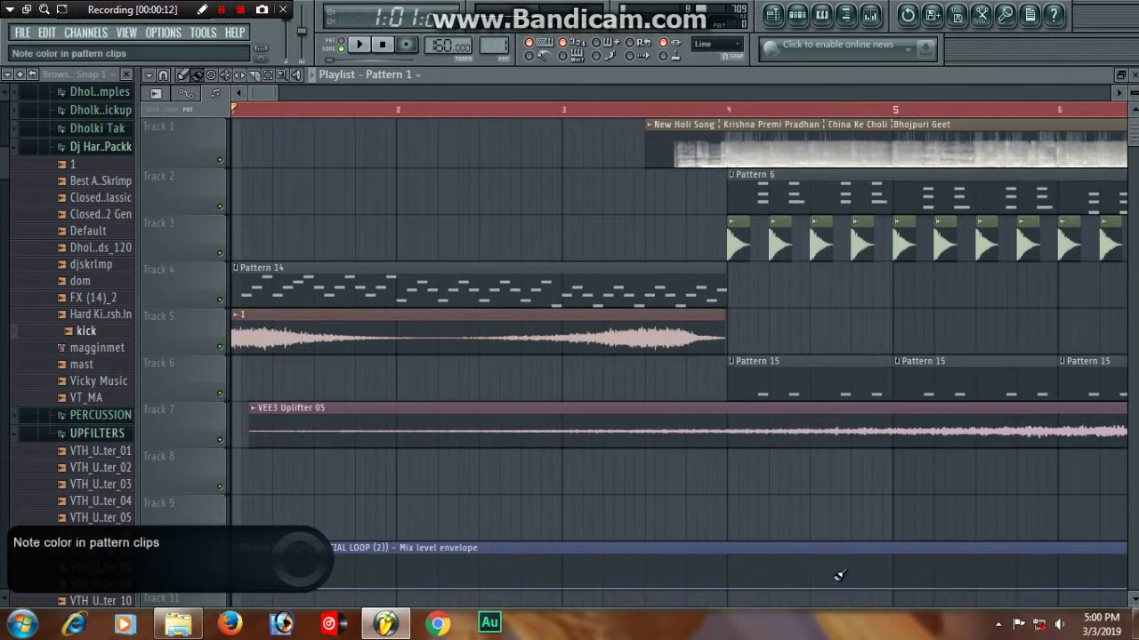
Play the song from the start, adjust the system volume, and examine the arrangement from the intro through the bar 8 drop
{"action": "left_click", "coordinate": [1059, 624]}
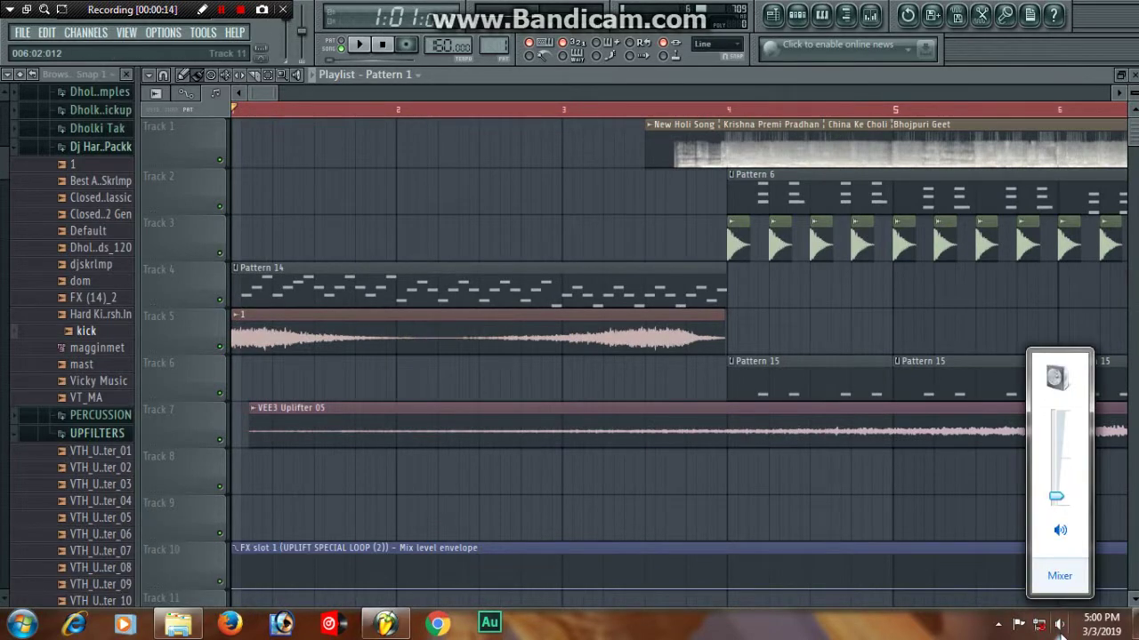
{"action": "left_click", "coordinate": [362, 49]}
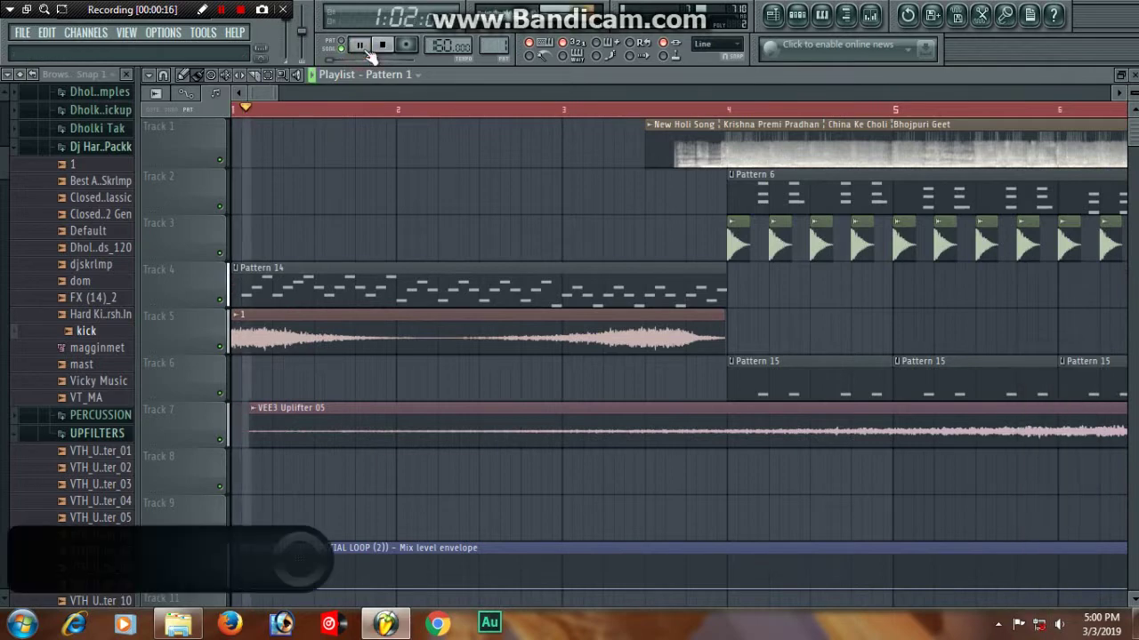
{"action": "left_click", "coordinate": [1059, 624]}
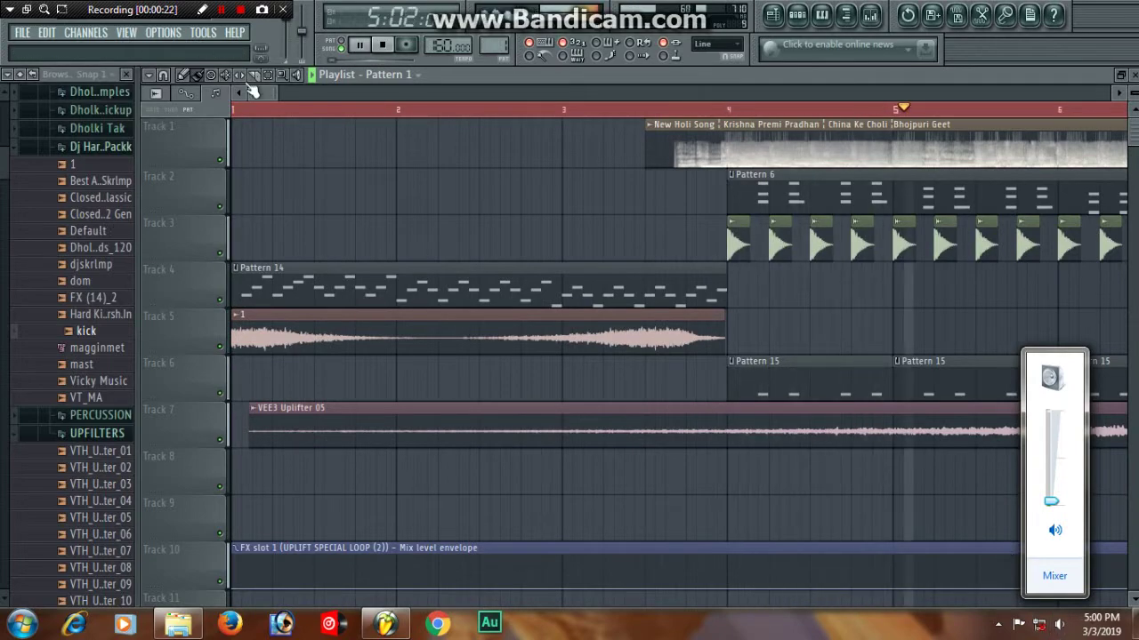
{"action": "left_click_drag", "start_coordinate": [276, 93], "coordinate": [599, 93]}
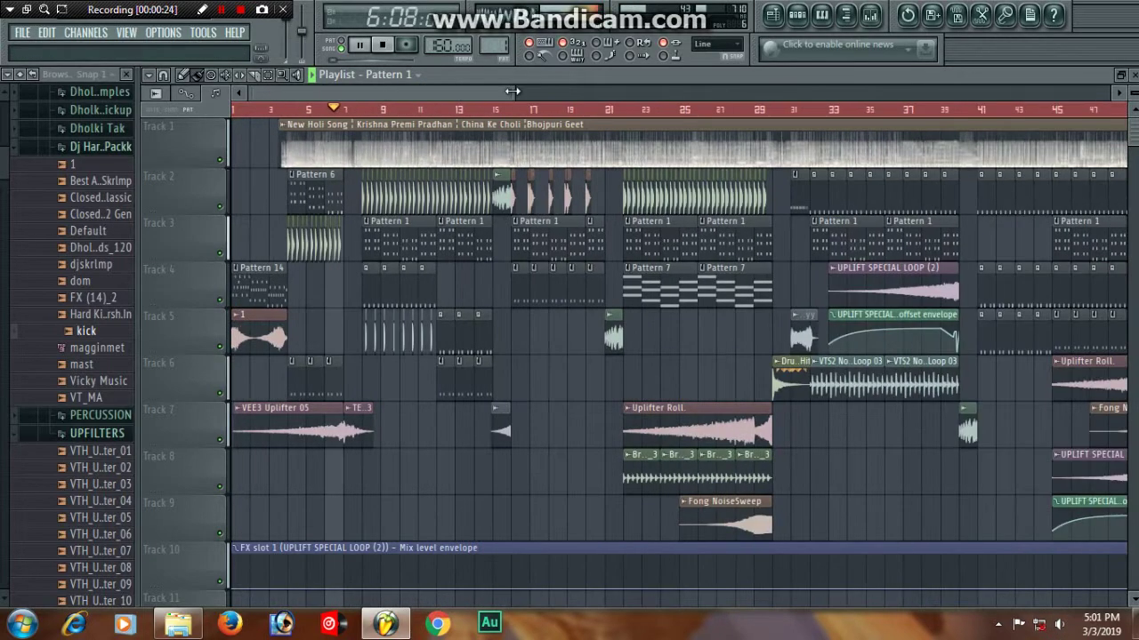
{"action": "scroll", "coordinate": [599, 109], "scroll_direction": "up", "scroll_amount": 3}
{"action": "scroll", "coordinate": [334, 124], "scroll_direction": "up", "scroll_amount": 3}
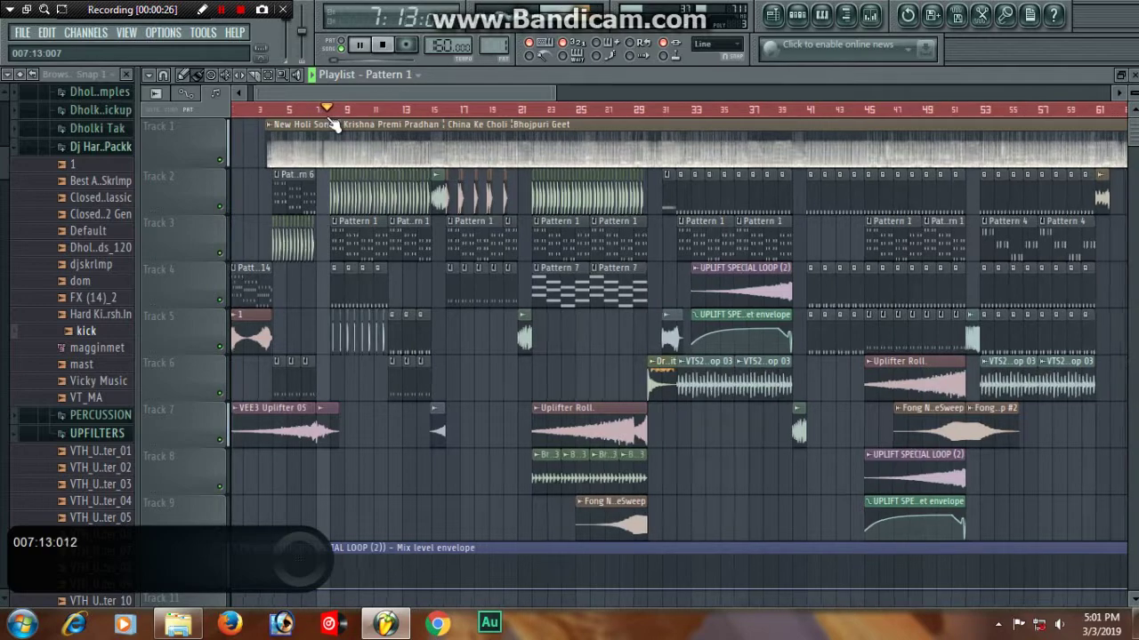
{"action": "scroll", "coordinate": [334, 125], "scroll_direction": "up", "scroll_amount": 4}
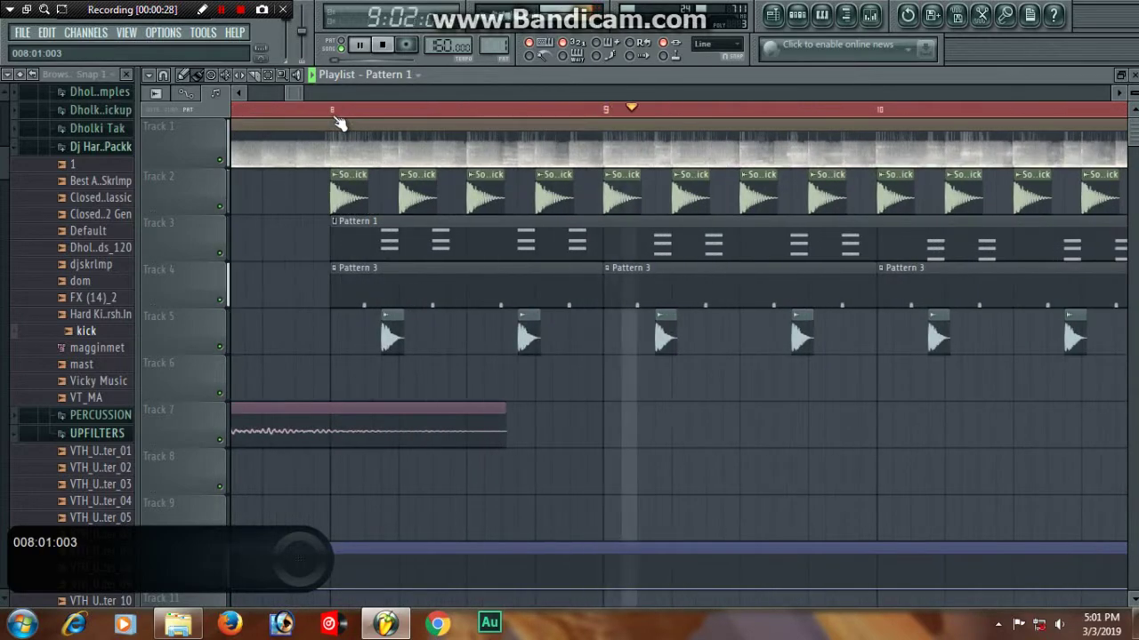
{"action": "scroll", "coordinate": [339, 123], "scroll_direction": "down", "scroll_amount": 4}
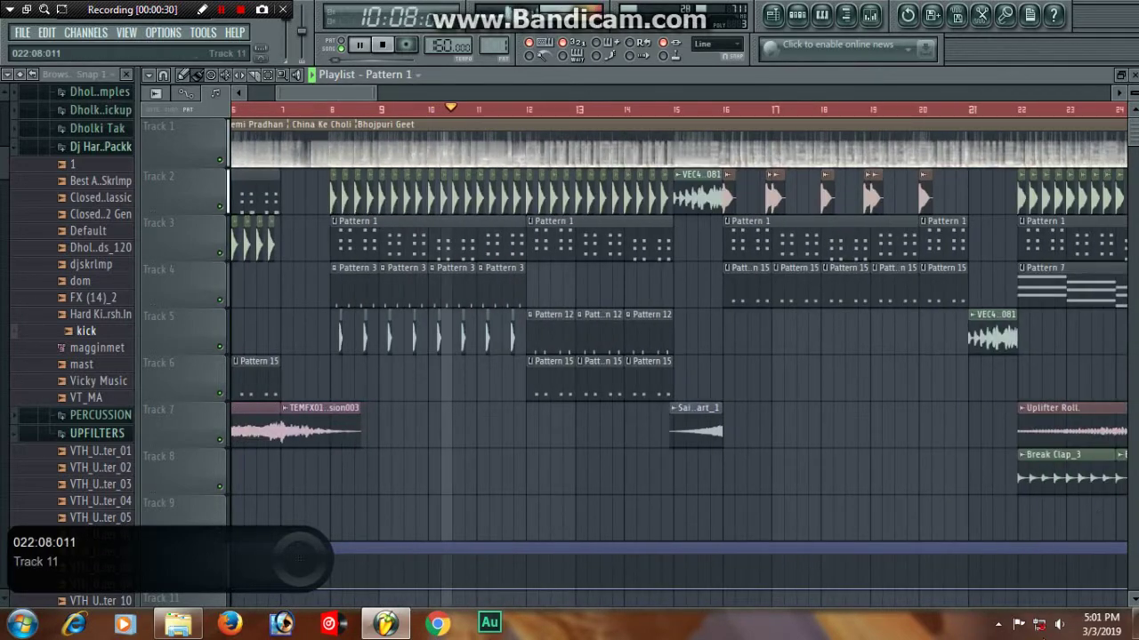
{"action": "left_click", "coordinate": [1060, 625]}
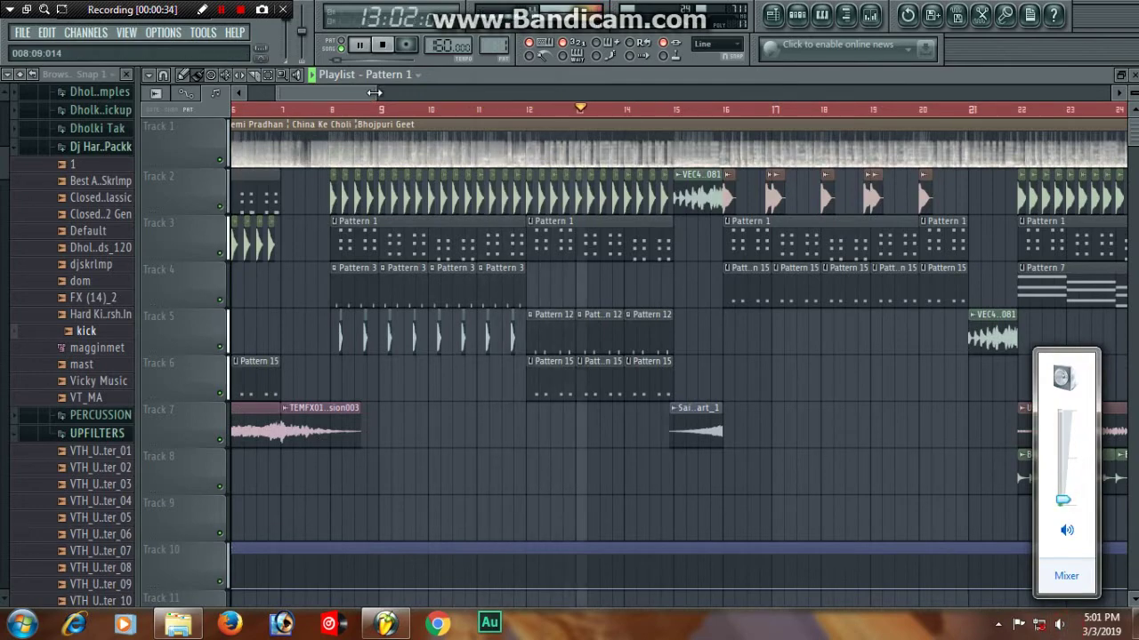
Examine the arrangement during playback from the VEC4 Fills 081 clip at bar 15 through the Uplifter Roll section
{"action": "left_click_drag", "start_coordinate": [375, 92], "coordinate": [481, 118]}
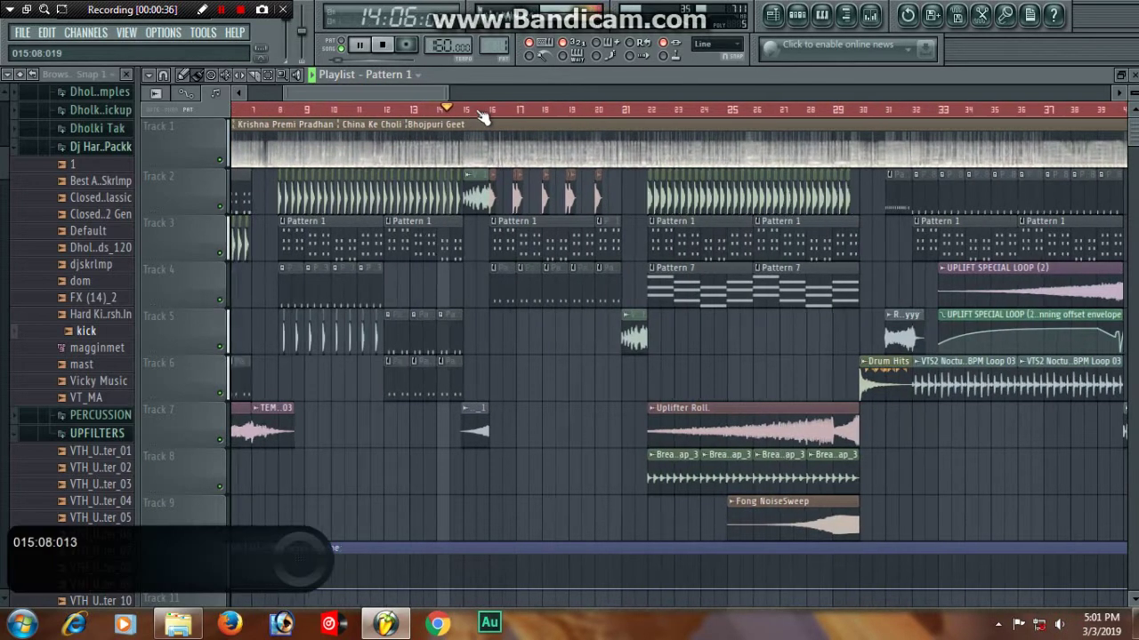
{"action": "scroll", "coordinate": [481, 119], "scroll_direction": "up", "scroll_amount": 8}
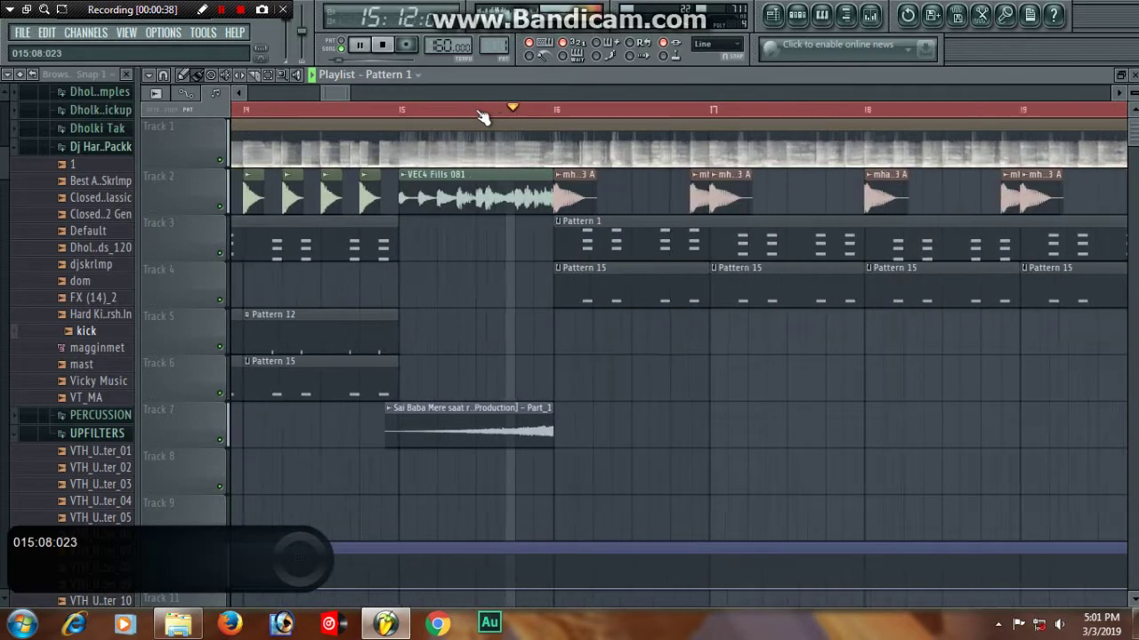
{"action": "scroll", "coordinate": [481, 118], "scroll_direction": "up", "scroll_amount": 3}
{"action": "scroll", "coordinate": [481, 119], "scroll_direction": "down", "scroll_amount": 6}
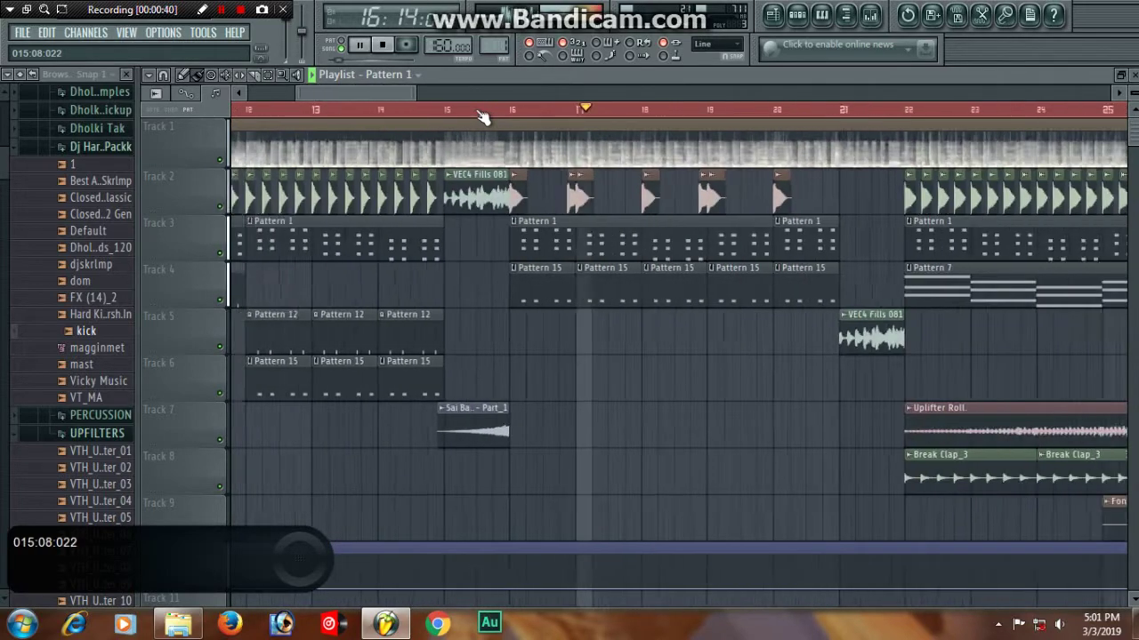
{"action": "scroll", "coordinate": [482, 119], "scroll_direction": "down", "scroll_amount": 2}
{"action": "scroll", "coordinate": [685, 122], "scroll_direction": "up", "scroll_amount": 2}
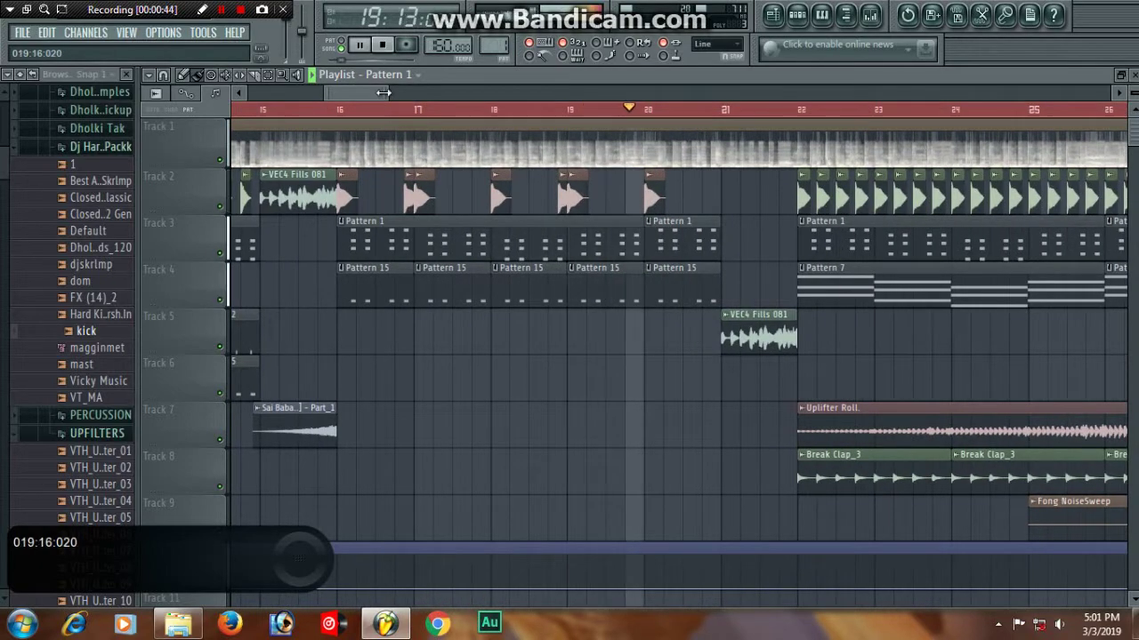
{"action": "left_click_drag", "start_coordinate": [384, 93], "coordinate": [492, 91]}
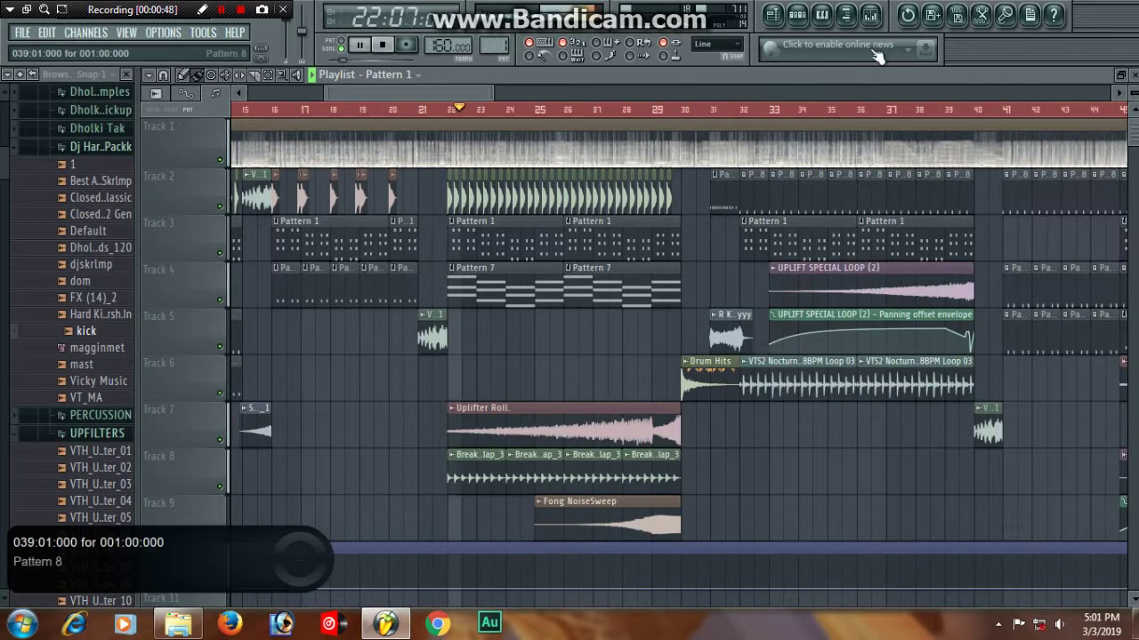
{"action": "scroll", "coordinate": [567, 115], "scroll_direction": "up", "scroll_amount": 4}
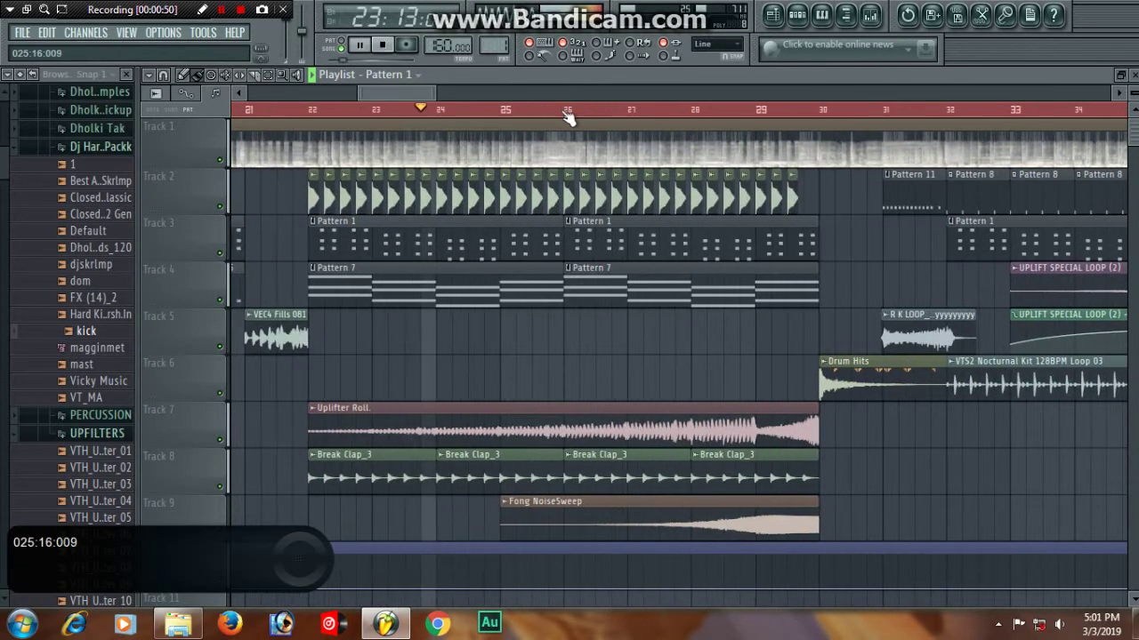
{"action": "scroll", "coordinate": [564, 115], "scroll_direction": "down", "scroll_amount": 3}
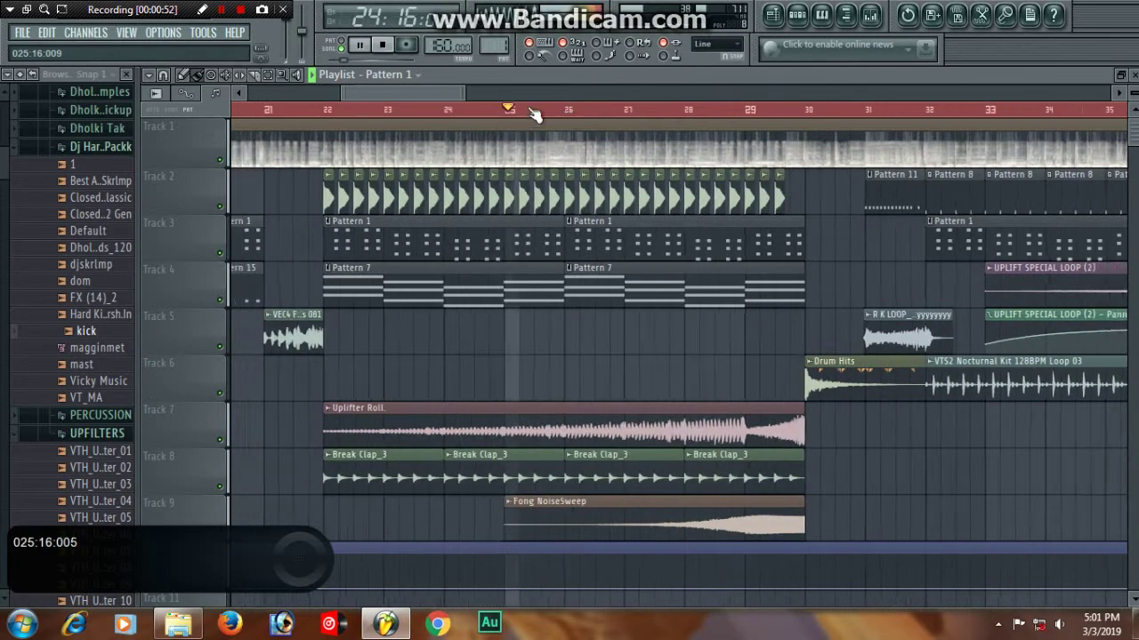
{"action": "left_click_drag", "start_coordinate": [467, 91], "coordinate": [541, 109]}
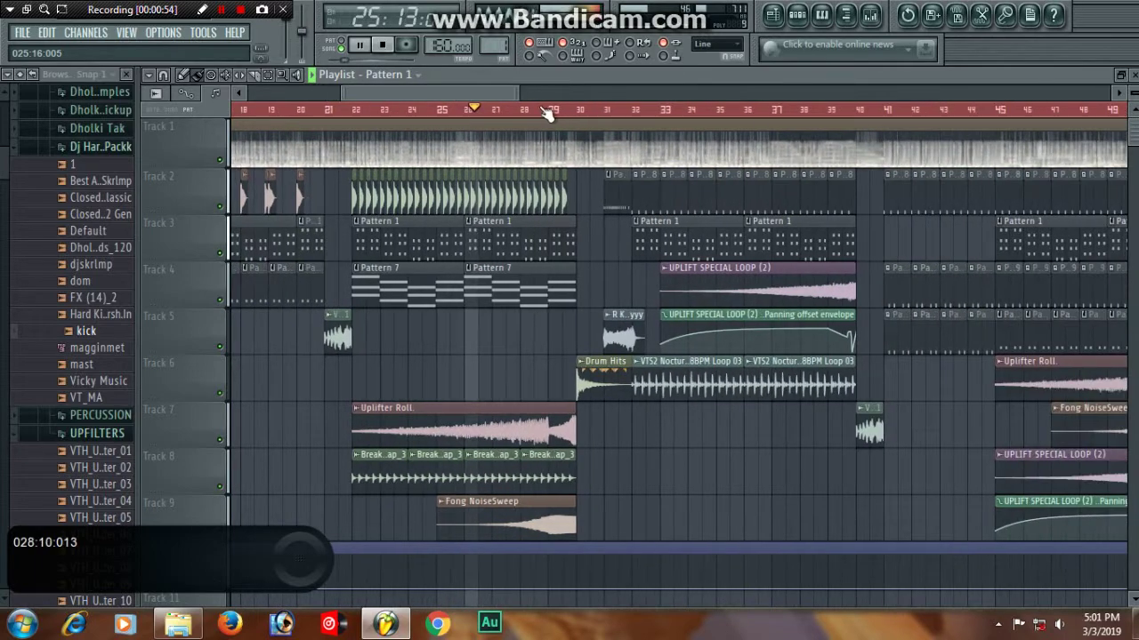
{"action": "scroll", "coordinate": [578, 117], "scroll_direction": "up", "scroll_amount": 2}
{"action": "scroll", "coordinate": [576, 118], "scroll_direction": "up", "scroll_amount": 2}
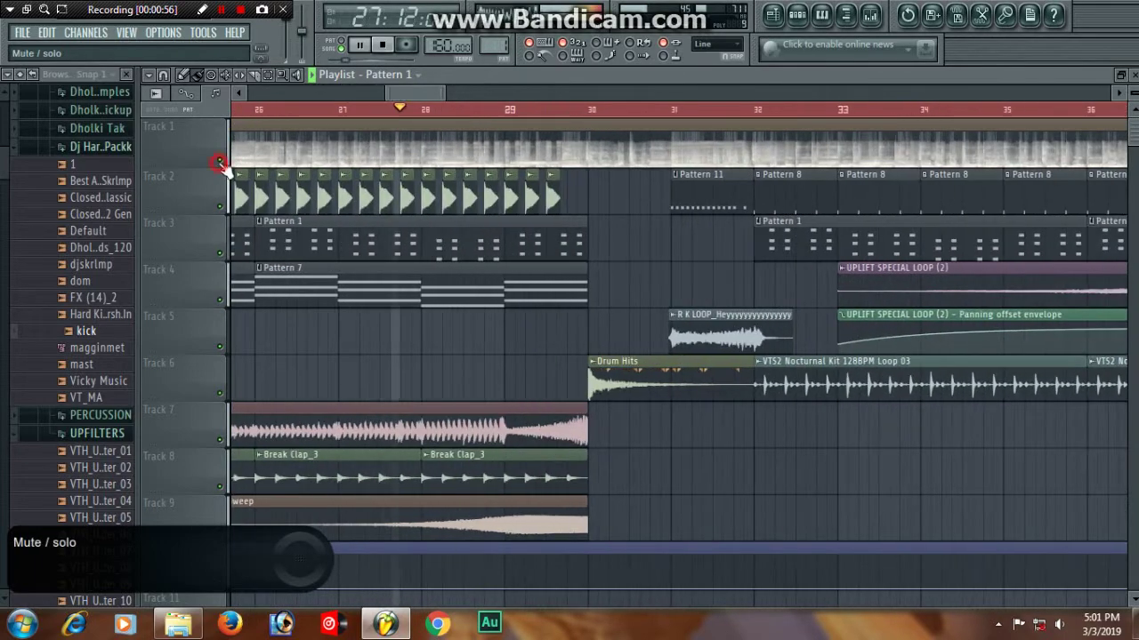
Mute Track 1, listen to the Drum Hits and R K LOOP break around bars 30 to 32, and pause playback
{"action": "left_click", "coordinate": [220, 163]}
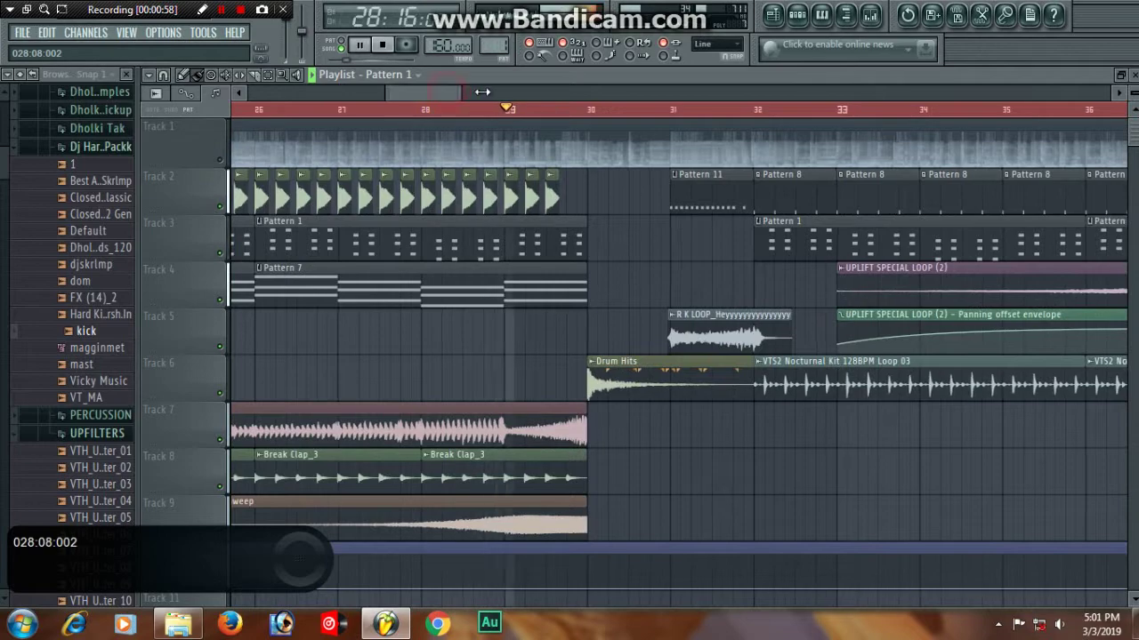
{"action": "scroll", "coordinate": [515, 98], "scroll_direction": "up", "scroll_amount": 4}
{"action": "scroll", "coordinate": [496, 118], "scroll_direction": "up", "scroll_amount": 3}
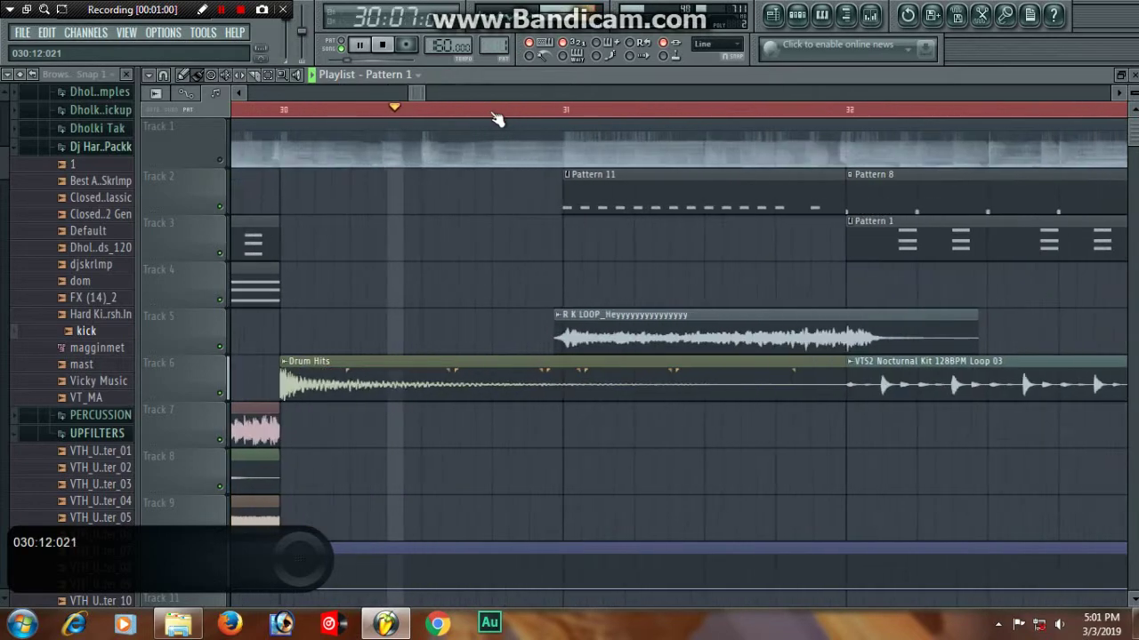
{"action": "scroll", "coordinate": [499, 119], "scroll_direction": "down", "scroll_amount": 2}
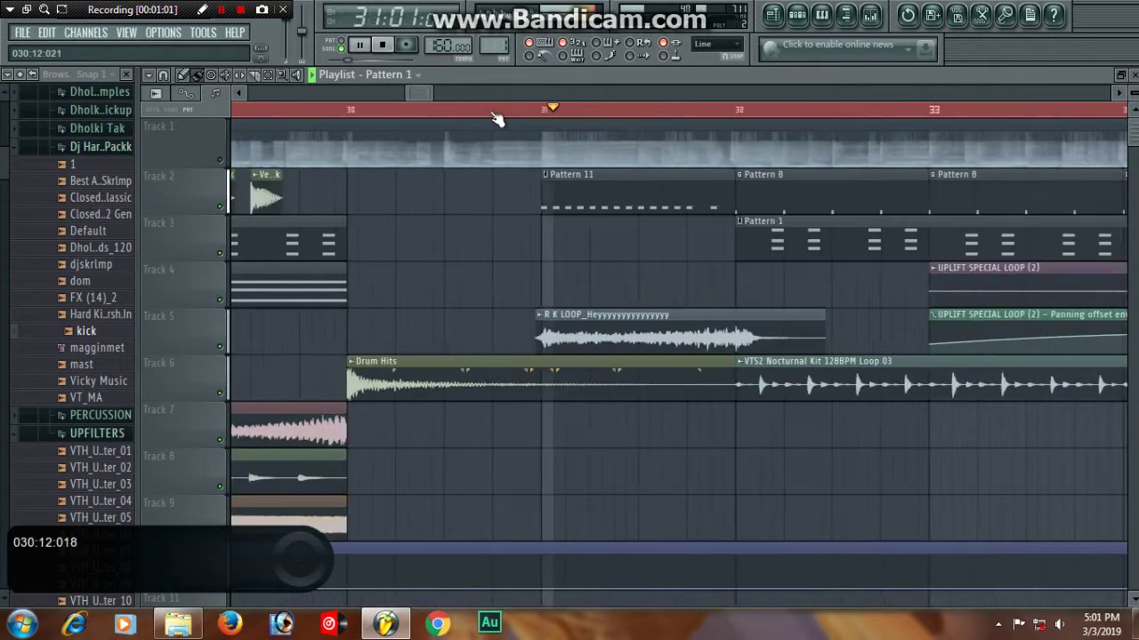
{"action": "left_click", "coordinate": [359, 44]}
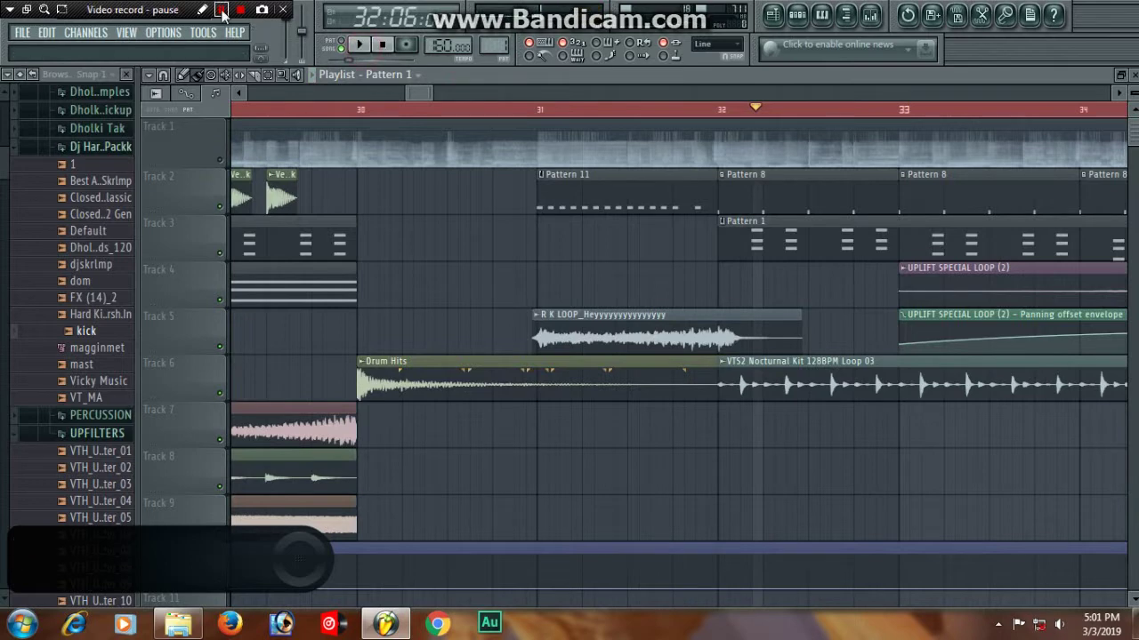
Resume playback with Track 1 unmuted and examine the arrangement from the bar 31 break through bar 43, checking the system volume
{"action": "key", "text": "space"}
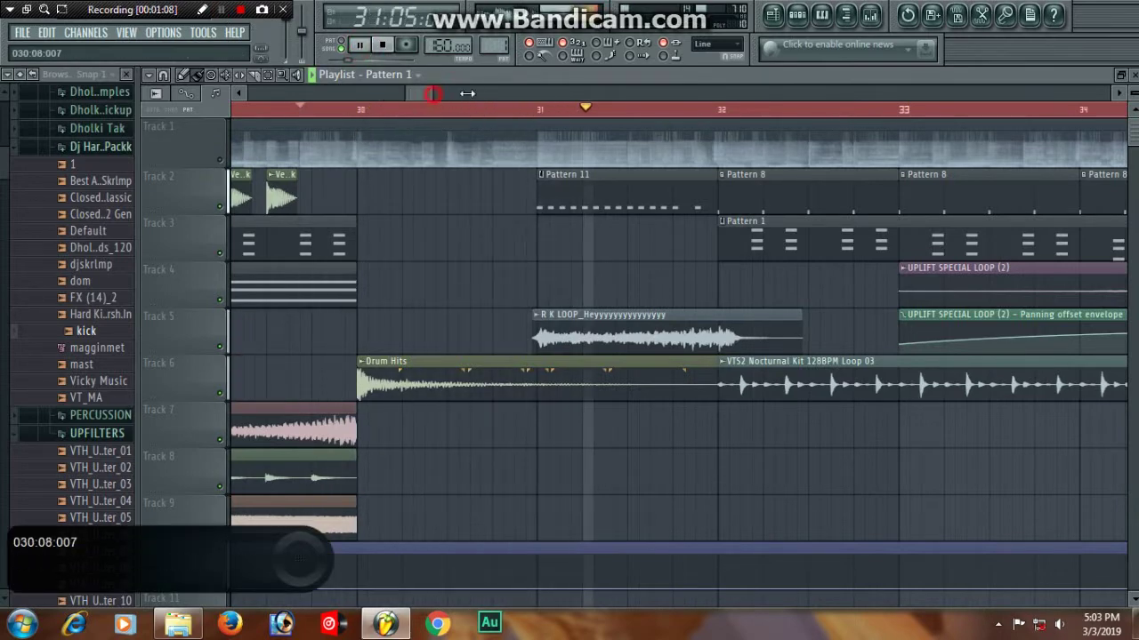
{"action": "scroll", "coordinate": [297, 107], "scroll_direction": "down", "scroll_amount": 4}
{"action": "scroll", "coordinate": [296, 106], "scroll_direction": "up", "scroll_amount": 4}
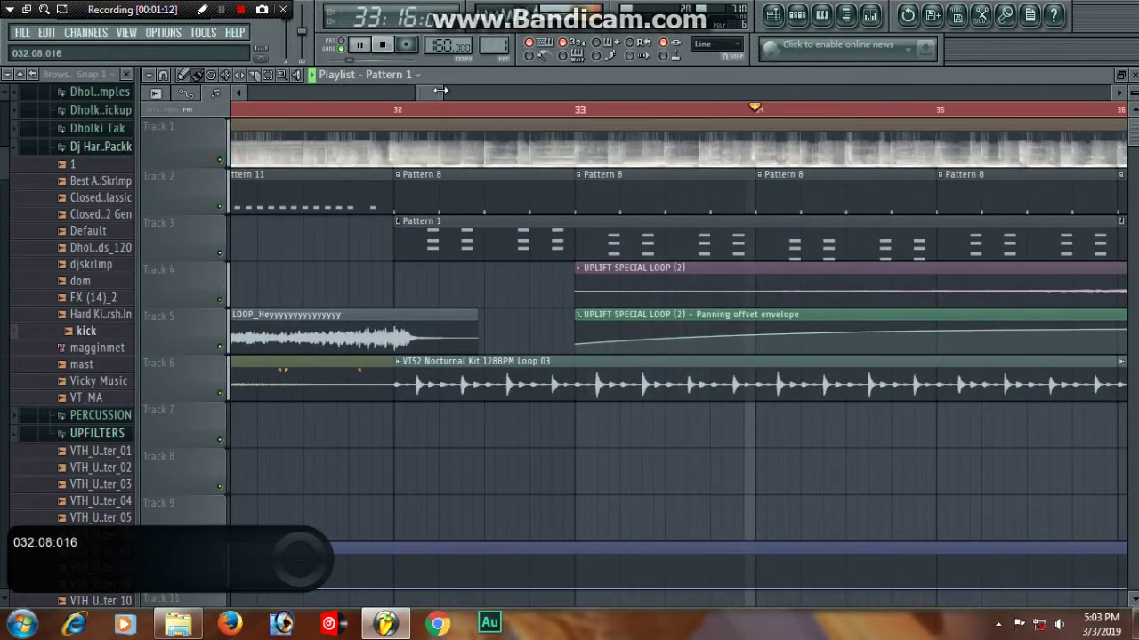
{"action": "scroll", "coordinate": [514, 120], "scroll_direction": "down", "scroll_amount": 4}
{"action": "scroll", "coordinate": [483, 114], "scroll_direction": "up", "scroll_amount": 3}
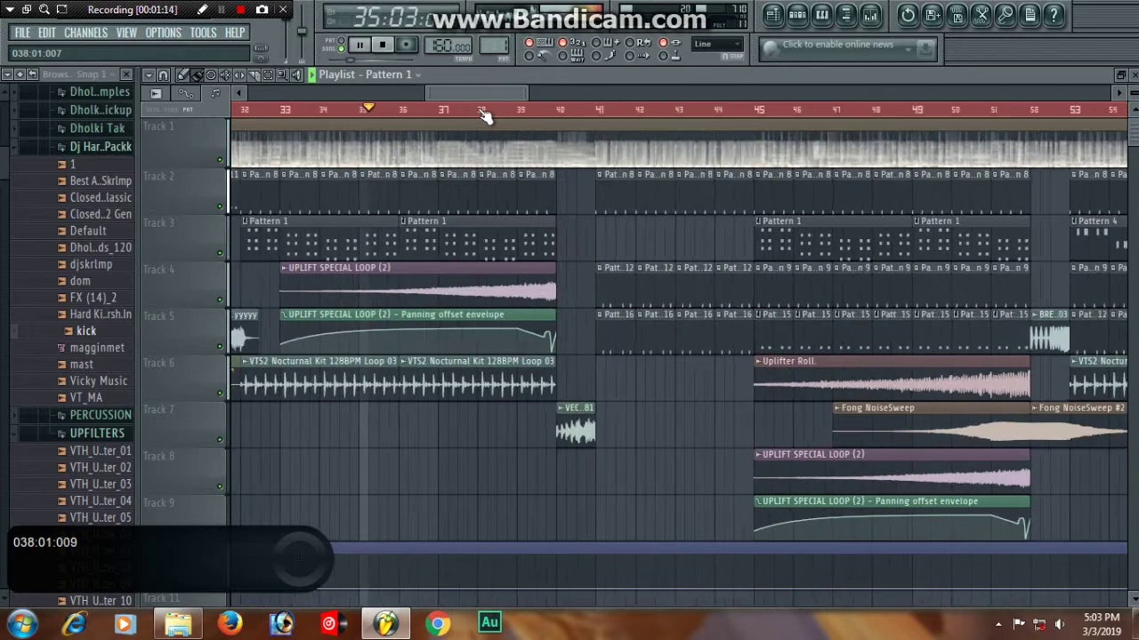
{"action": "scroll", "coordinate": [483, 114], "scroll_direction": "down", "scroll_amount": 3}
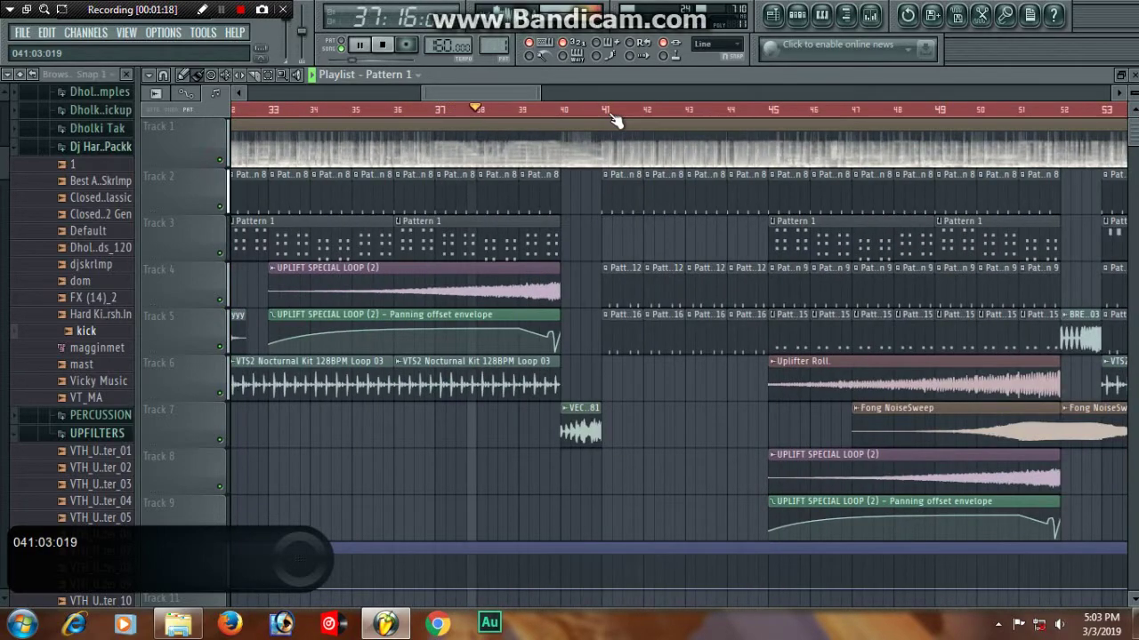
{"action": "scroll", "coordinate": [612, 118], "scroll_direction": "up", "scroll_amount": 3}
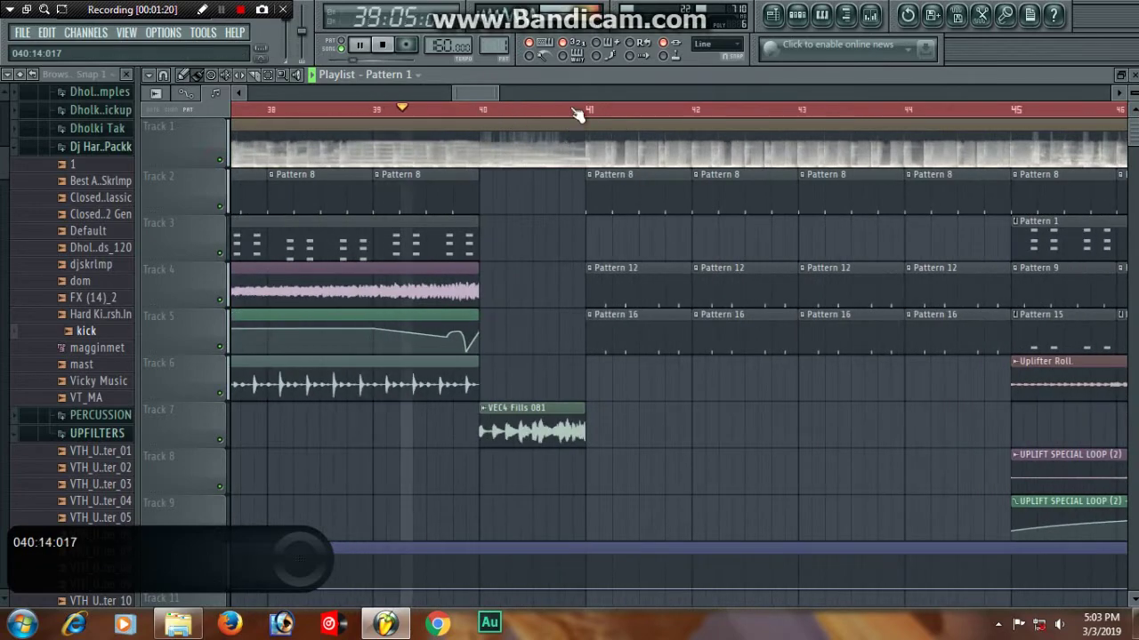
{"action": "scroll", "coordinate": [577, 113], "scroll_direction": "up", "scroll_amount": 2}
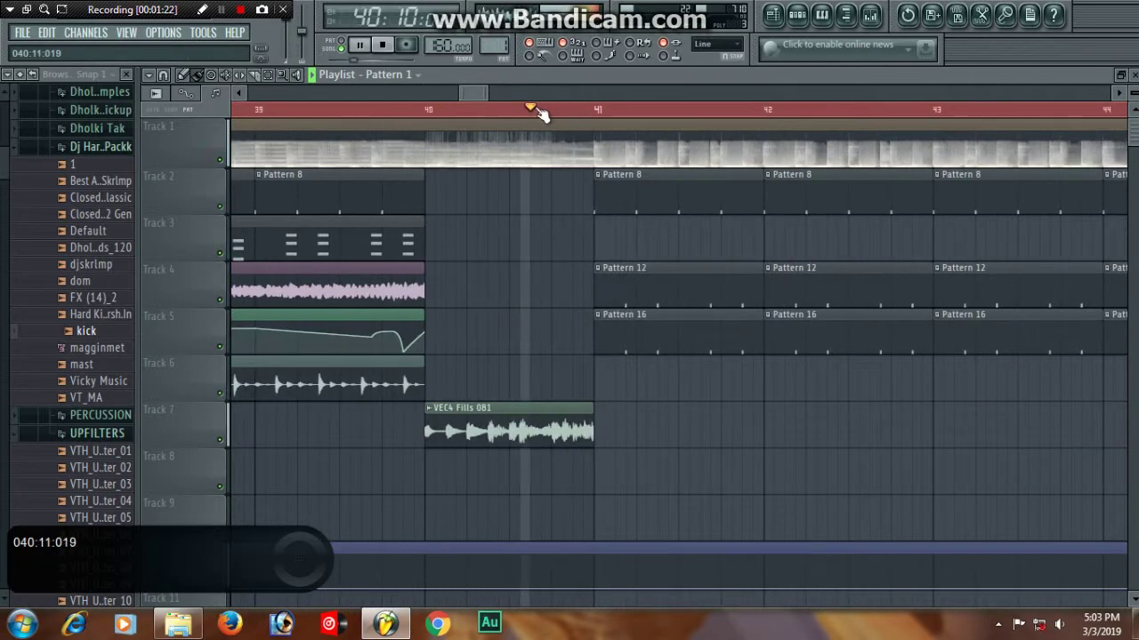
{"action": "scroll", "coordinate": [569, 108], "scroll_direction": "down", "scroll_amount": 4}
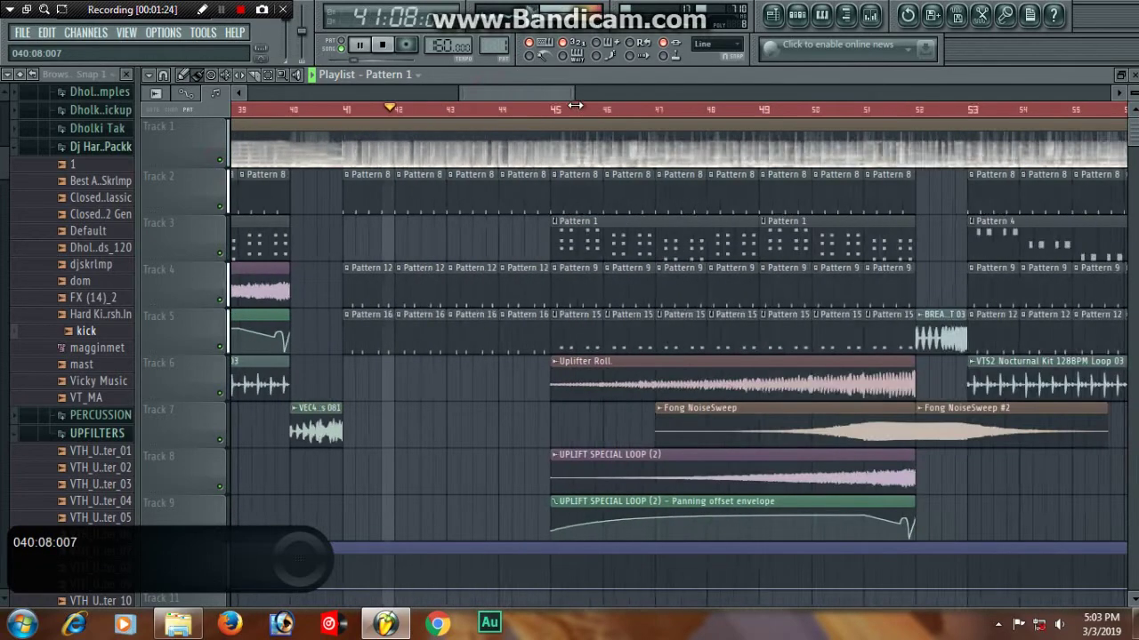
{"action": "scroll", "coordinate": [577, 106], "scroll_direction": "down", "scroll_amount": 1}
{"action": "left_click", "coordinate": [1061, 626]}
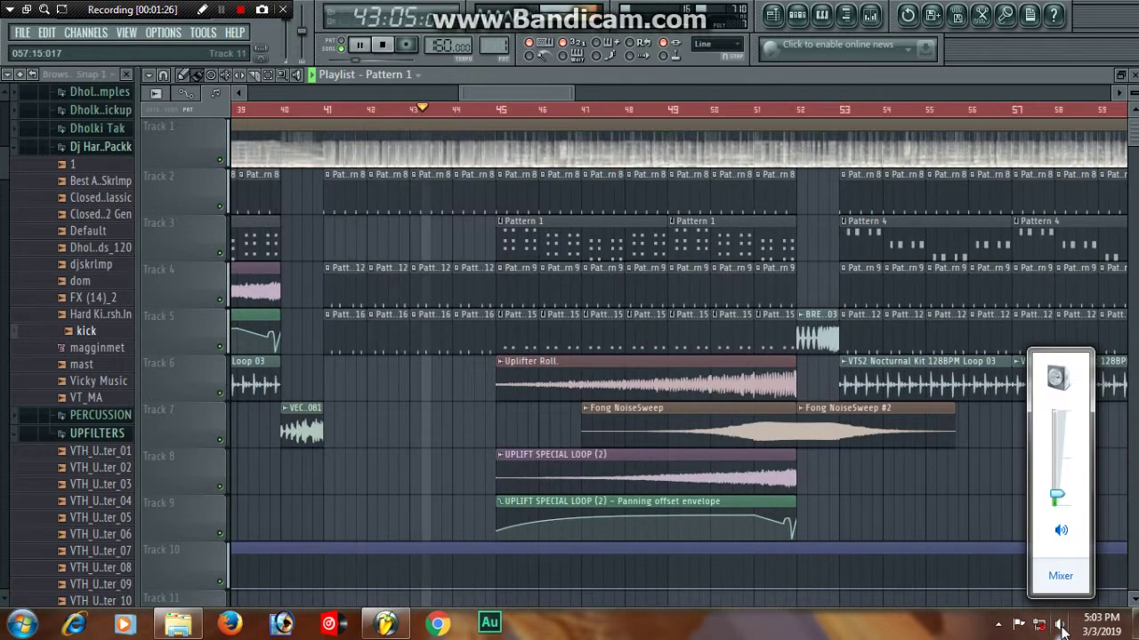
Replay the section starting around bar 41 with Track 1 muted, and stop playback
{"action": "left_click_drag", "start_coordinate": [477, 98], "coordinate": [399, 114]}
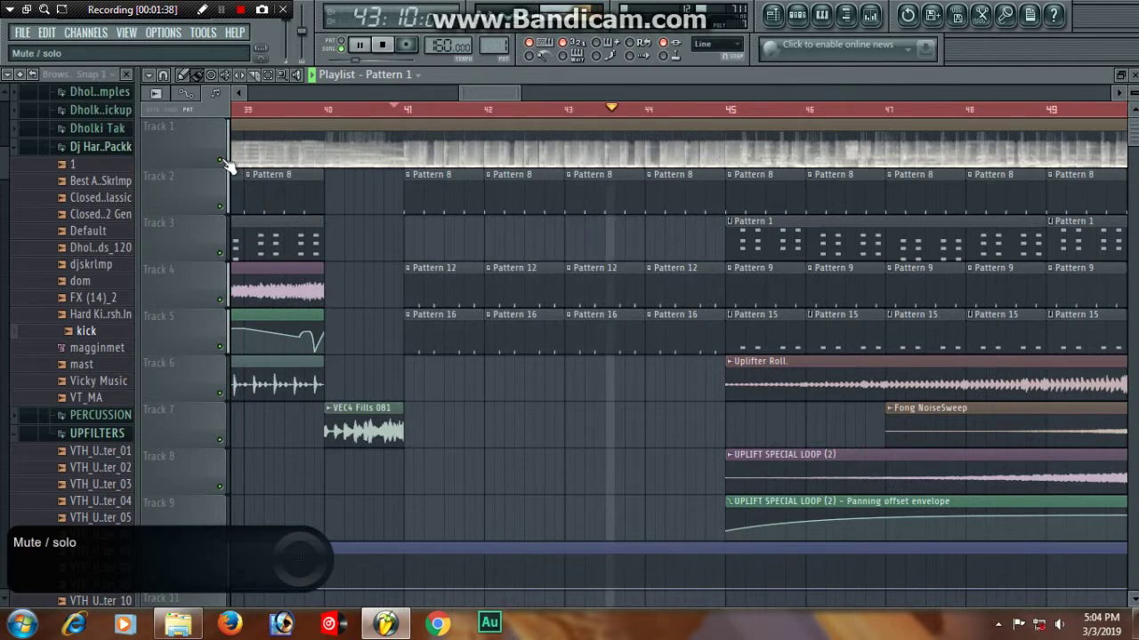
{"action": "left_click_drag", "start_coordinate": [465, 114], "coordinate": [342, 122]}
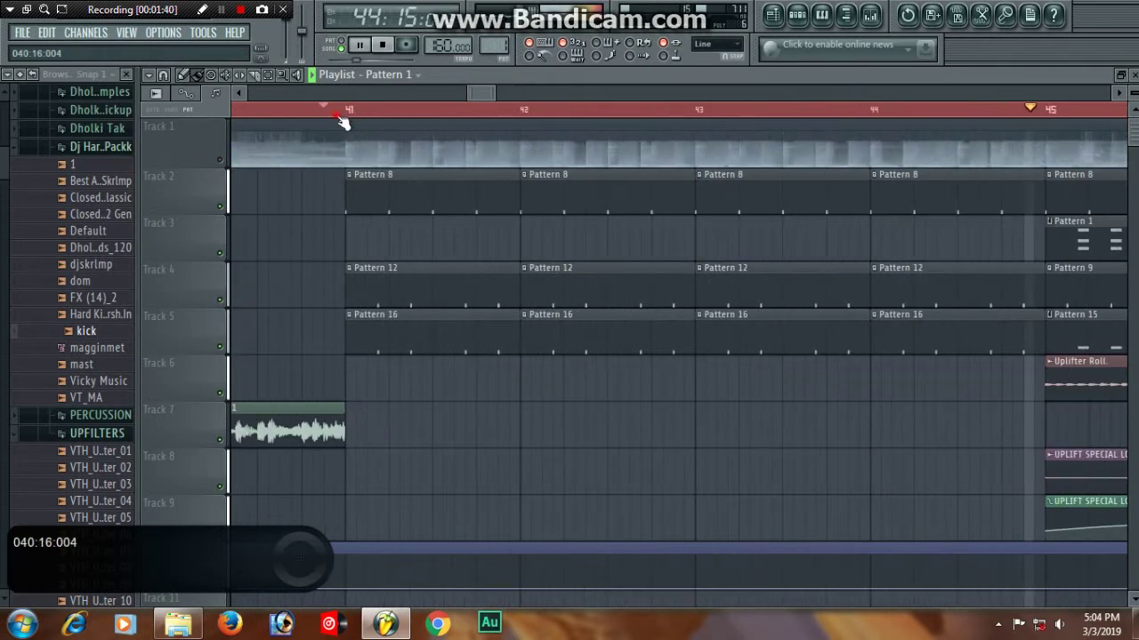
{"action": "left_click", "coordinate": [359, 44]}
Open Pattern 8 and its Hardcore Kick channel settings, and show the kick's mixer track with its effects
{"action": "double_click", "coordinate": [459, 196]}
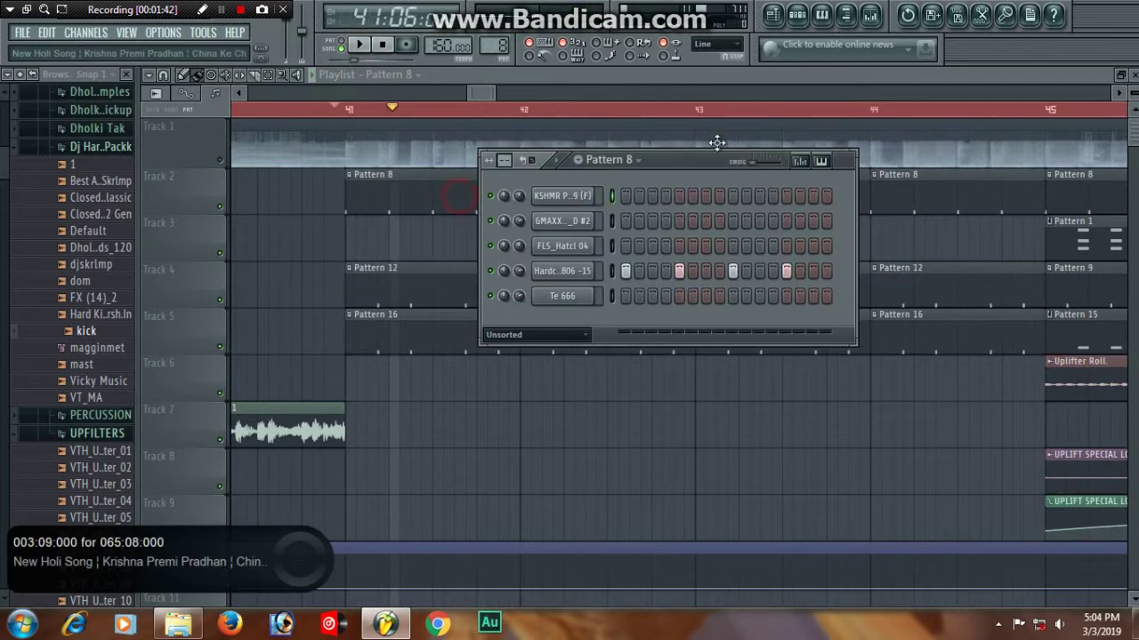
{"action": "left_click", "coordinate": [555, 277]}
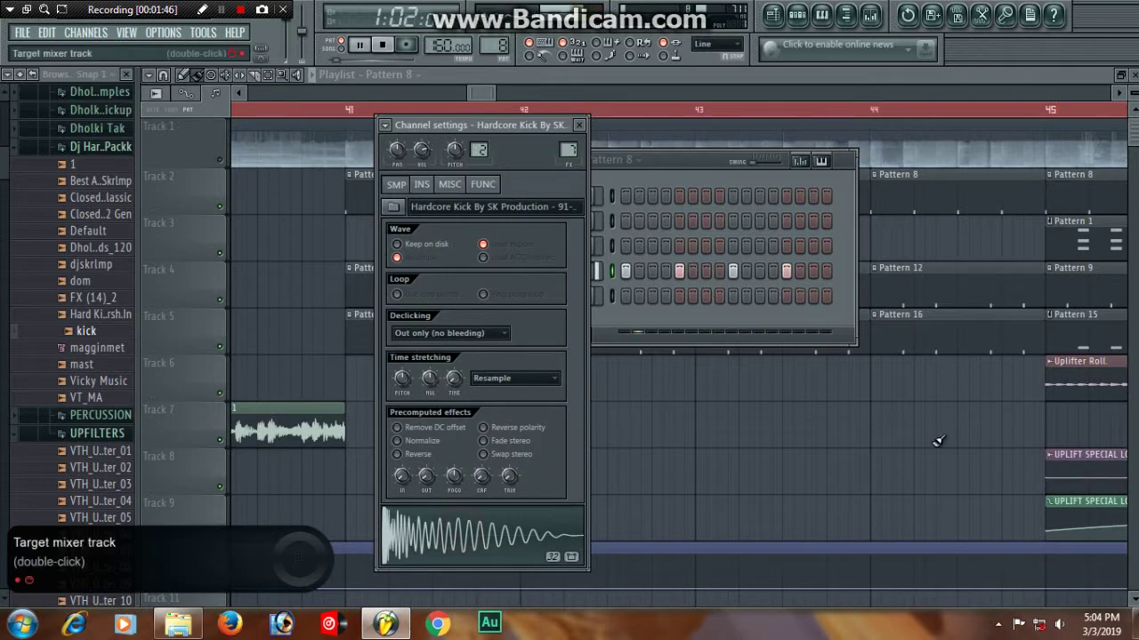
{"action": "left_click", "coordinate": [1058, 626]}
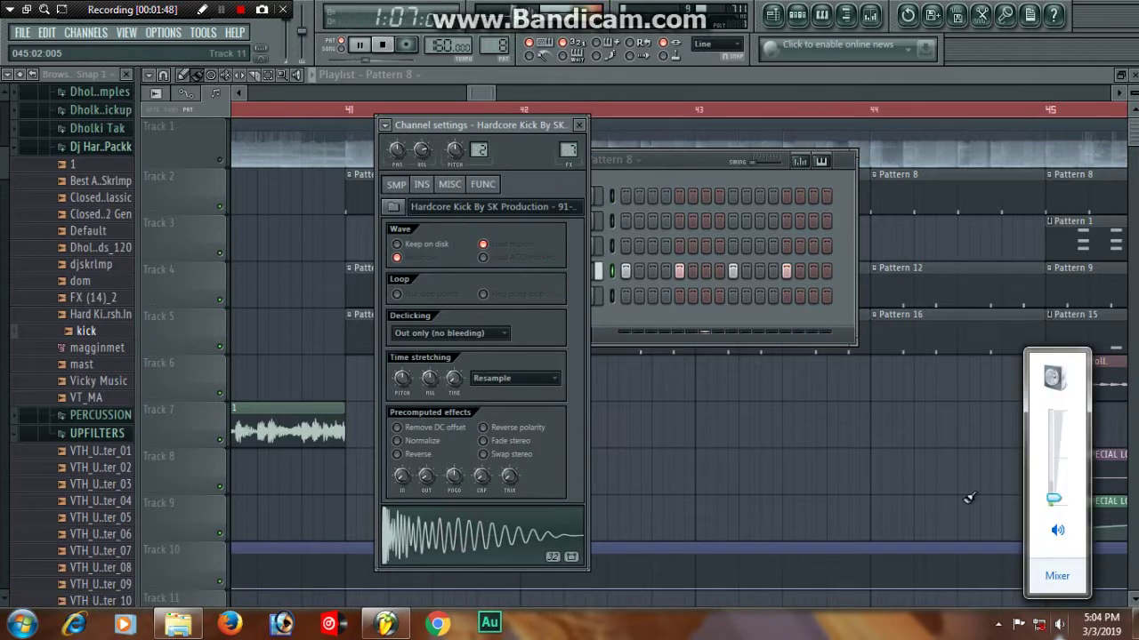
{"action": "left_click", "coordinate": [870, 14]}
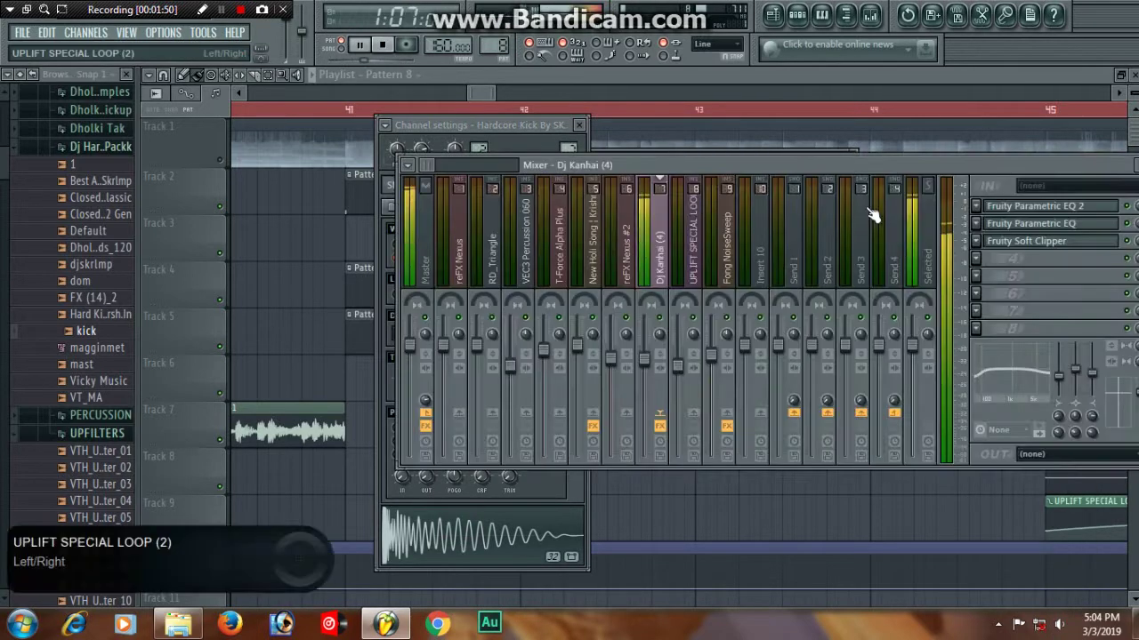
Show the kick track's Fruity Parametric EQ 2, Fruity Parametric EQ and Fruity Soft Clipper settings, and return to the playlist
{"action": "left_click", "coordinate": [1072, 210]}
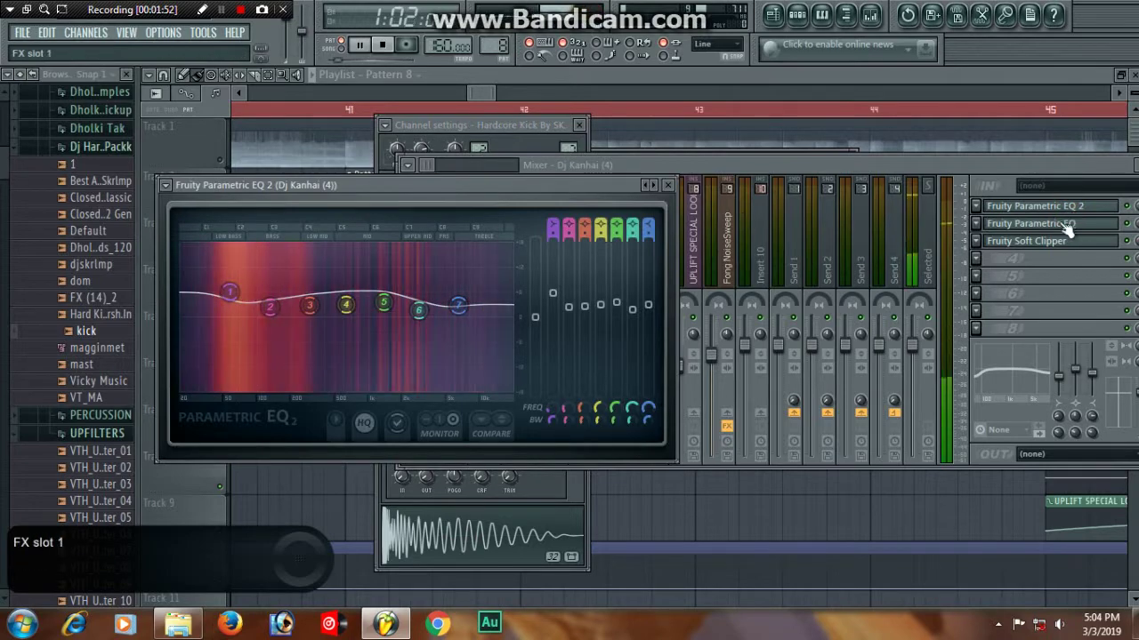
{"action": "left_click", "coordinate": [1036, 227]}
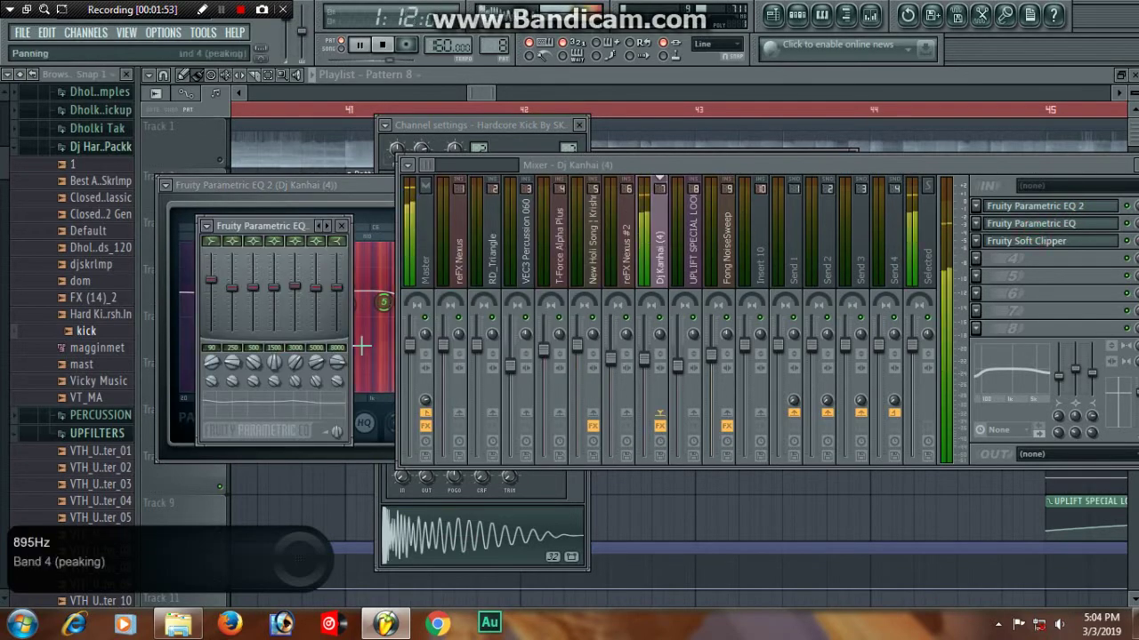
{"action": "left_click", "coordinate": [1042, 244]}
{"action": "left_click", "coordinate": [476, 93]}
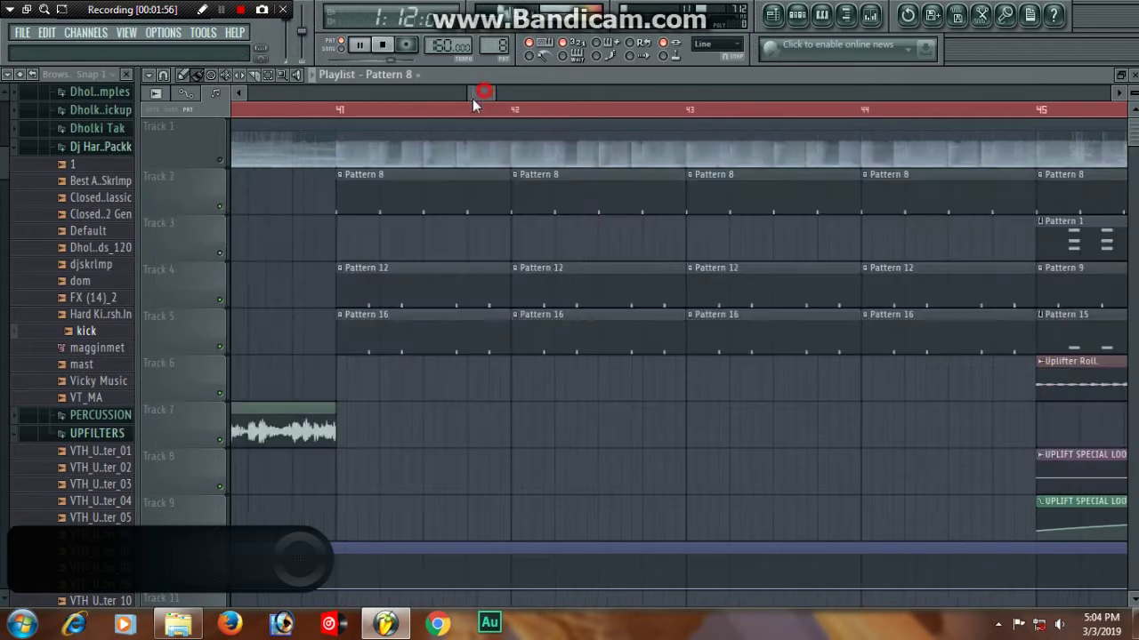
Open Pattern 12 and Pattern 16 from the bar 41 section to show their step sequences
{"action": "double_click", "coordinate": [426, 296]}
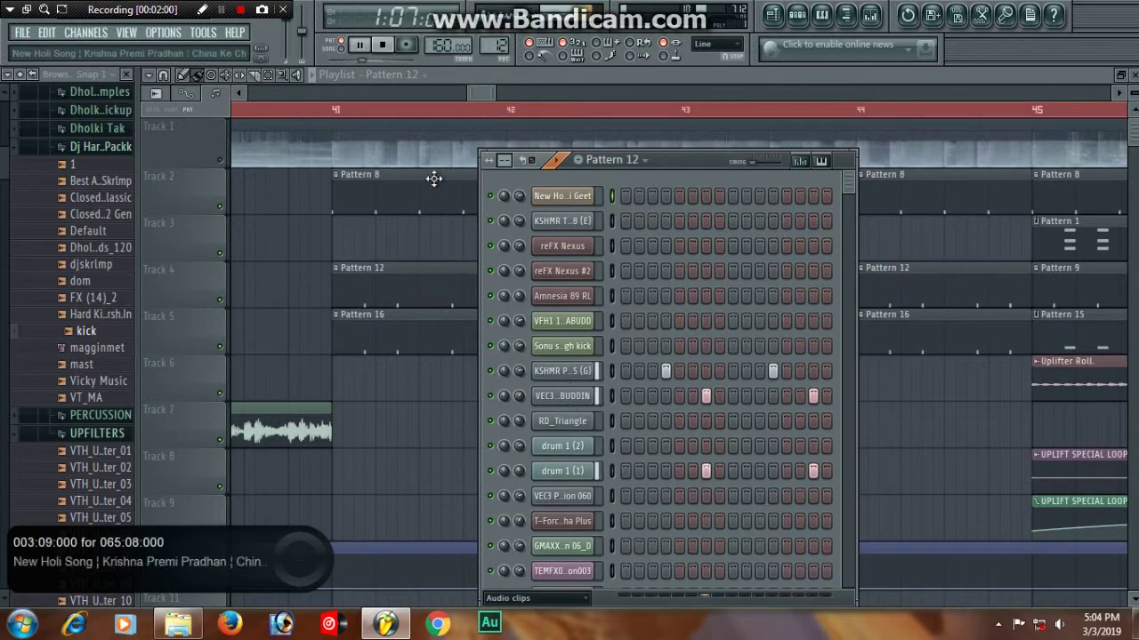
{"action": "double_click", "coordinate": [408, 333]}
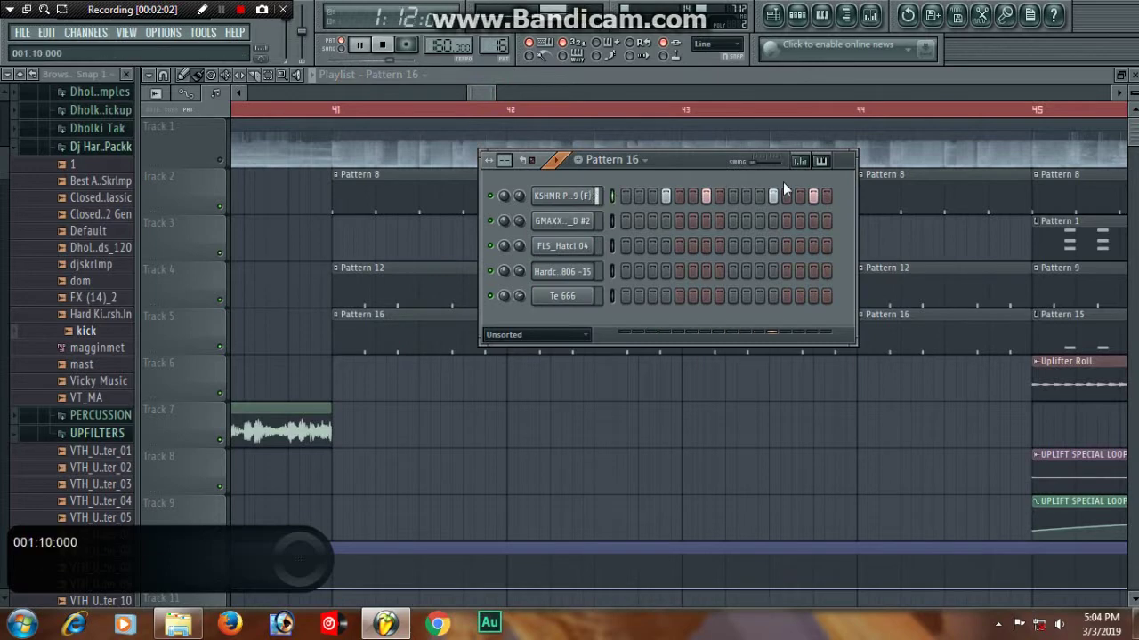
{"action": "left_click", "coordinate": [376, 95]}
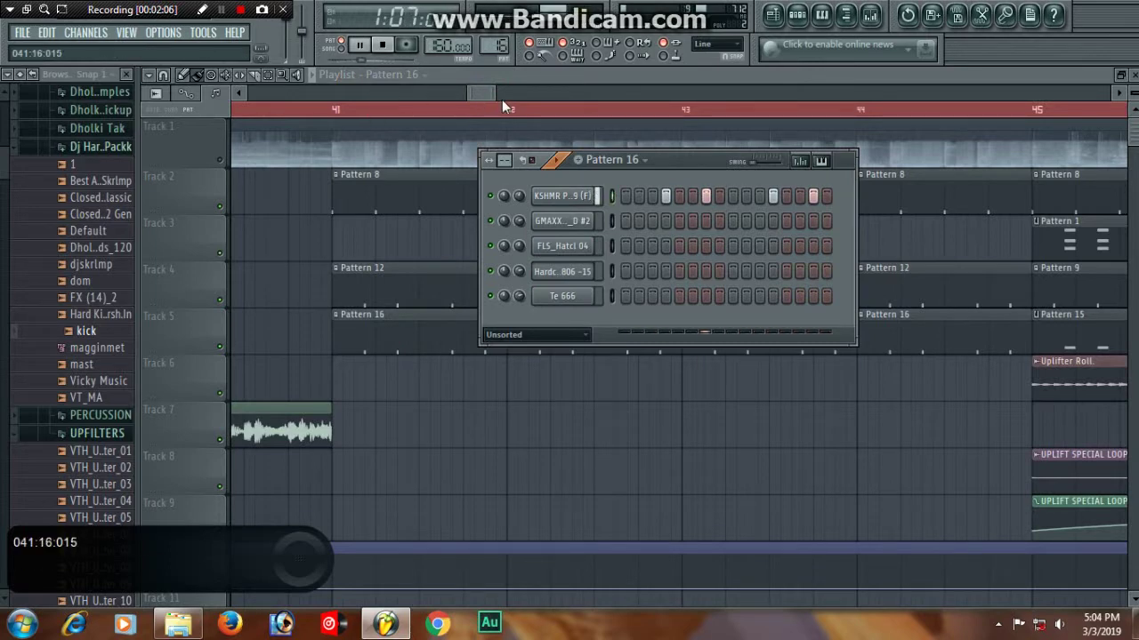
Play the arrangement from bar 45 and examine the uplifter build-up, the BREAKFAST BEAT 03 break and the section following it
{"action": "scroll", "coordinate": [449, 110], "scroll_direction": "down", "scroll_amount": 4}
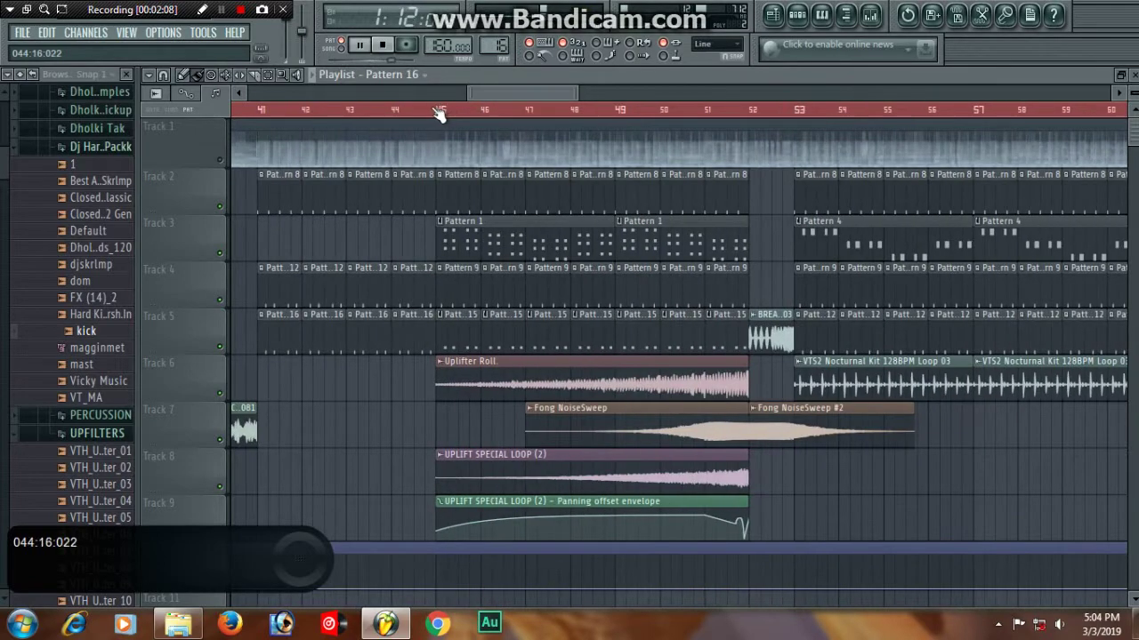
{"action": "scroll", "coordinate": [466, 116], "scroll_direction": "up", "scroll_amount": 3}
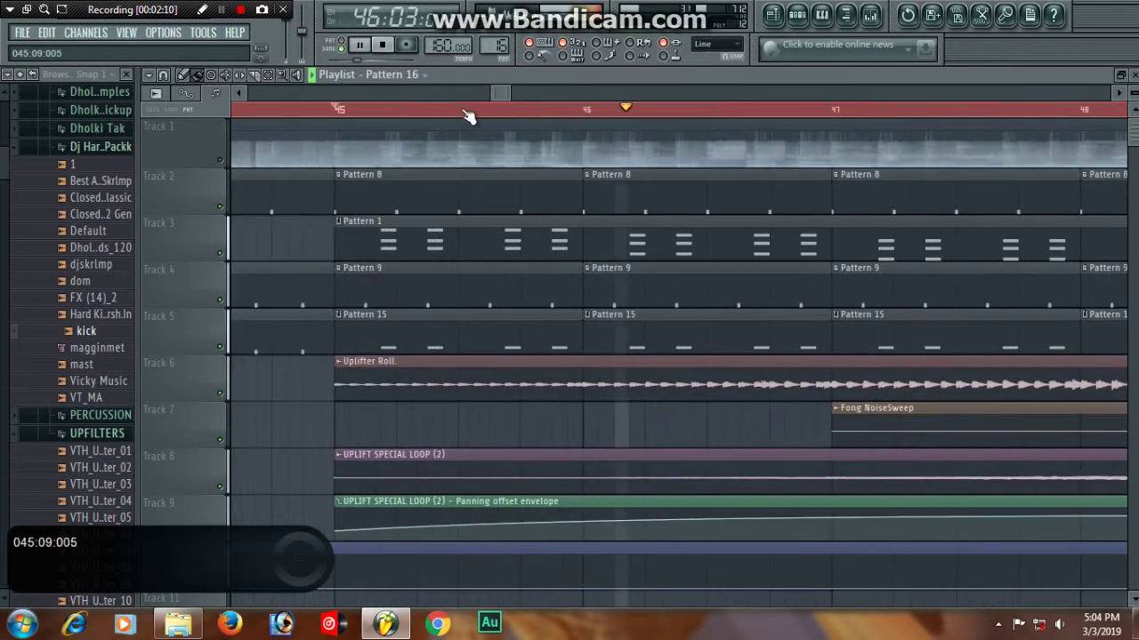
{"action": "scroll", "coordinate": [469, 117], "scroll_direction": "down", "scroll_amount": 1}
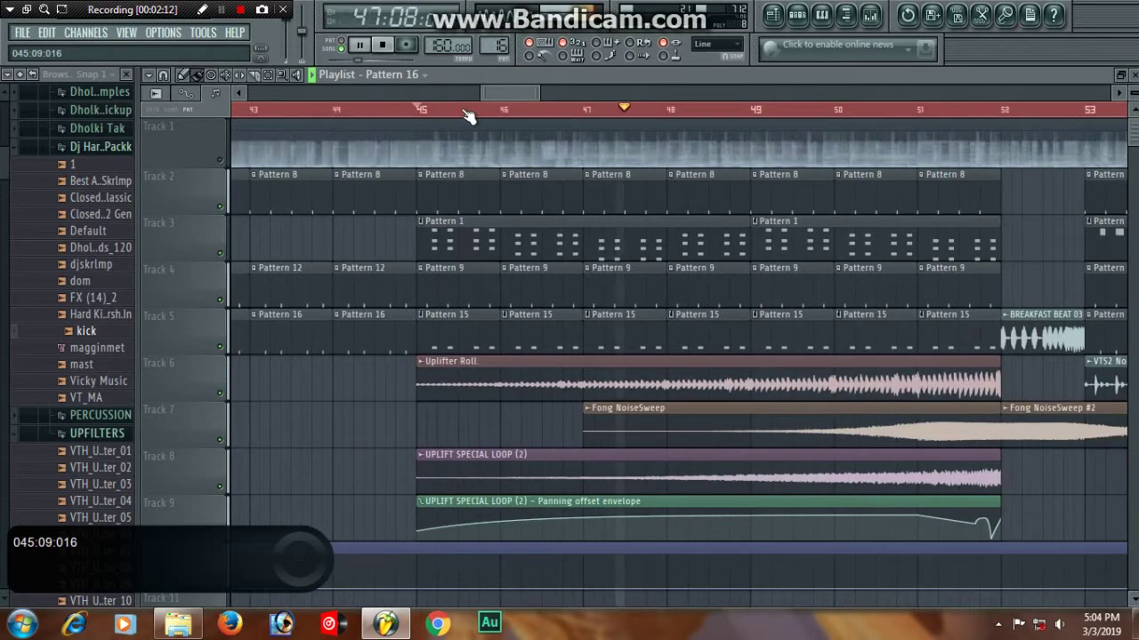
{"action": "left_click_drag", "start_coordinate": [499, 96], "coordinate": [526, 94]}
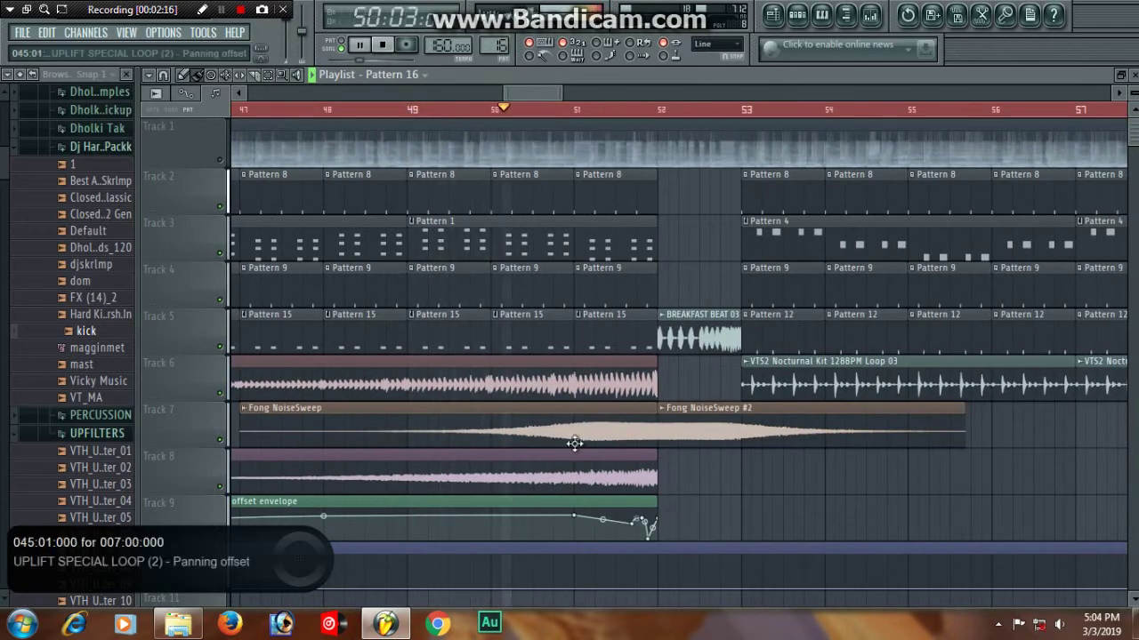
{"action": "scroll", "coordinate": [751, 110], "scroll_direction": "up", "scroll_amount": 4}
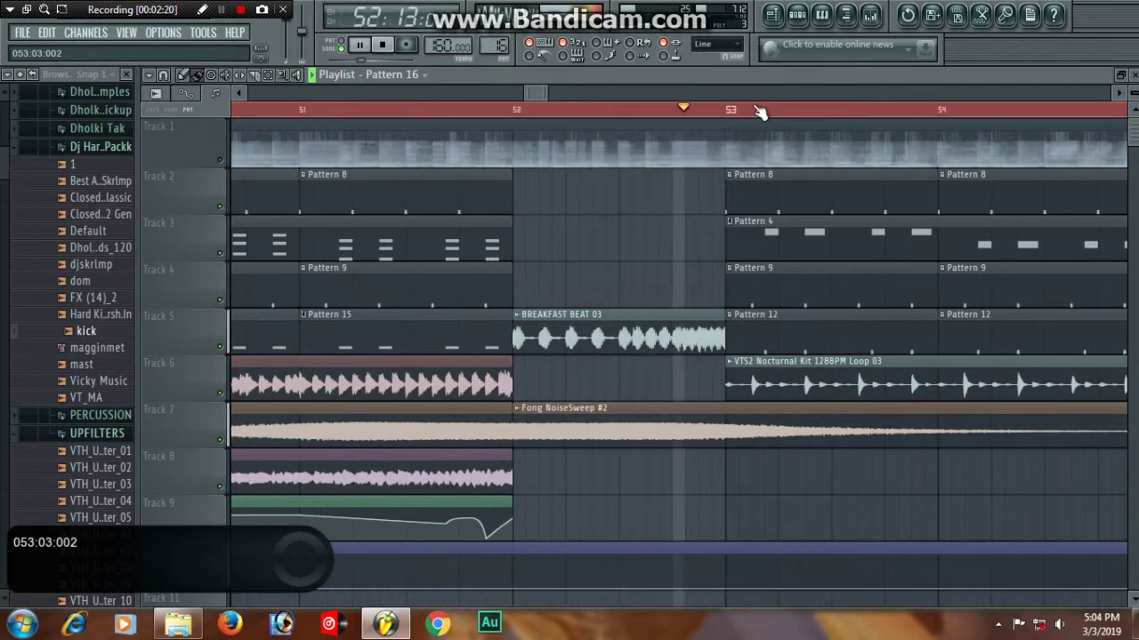
{"action": "scroll", "coordinate": [759, 111], "scroll_direction": "down", "scroll_amount": 3}
{"action": "scroll", "coordinate": [759, 111], "scroll_direction": "down", "scroll_amount": 4}
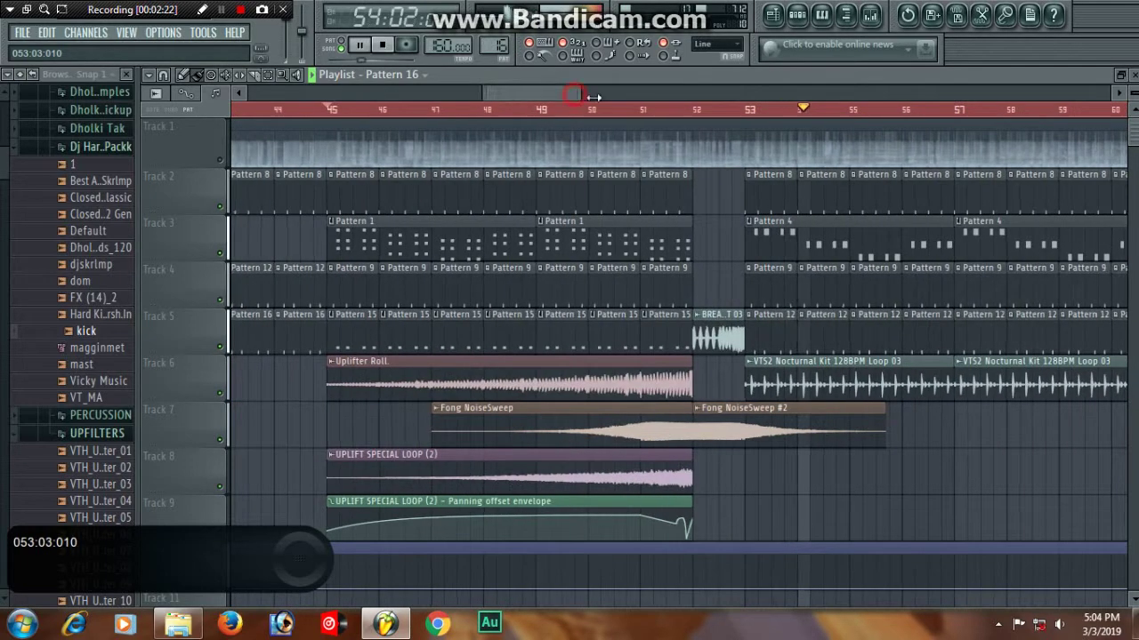
Check the system volume, examine the section starting at bar 53, and pause playback
{"action": "left_click", "coordinate": [1061, 625]}
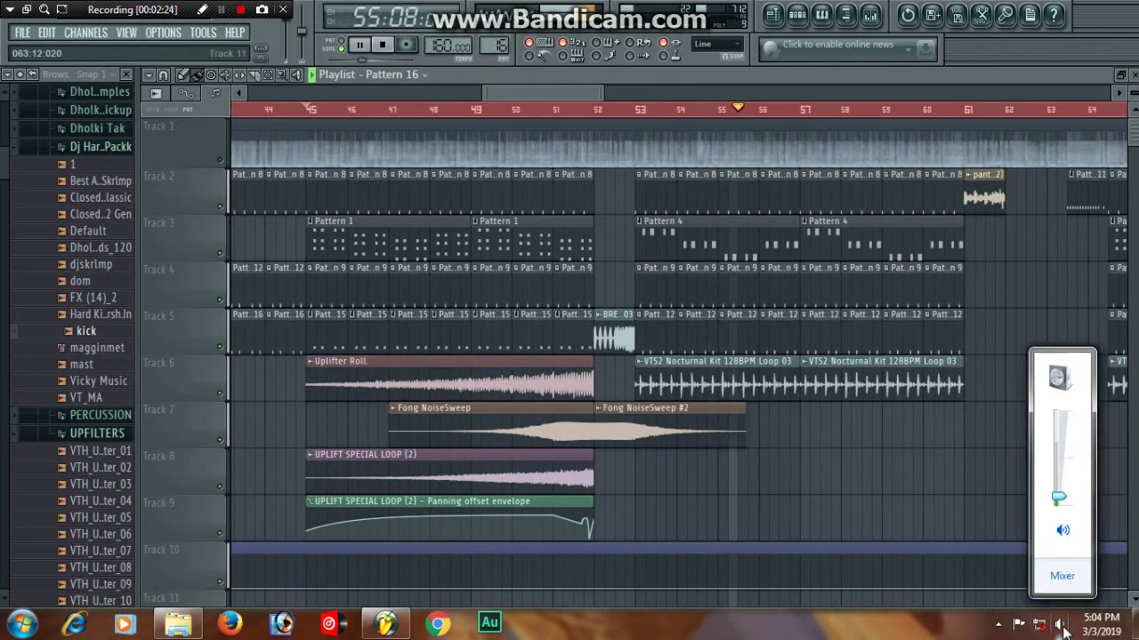
{"action": "left_click_drag", "start_coordinate": [550, 94], "coordinate": [586, 94]}
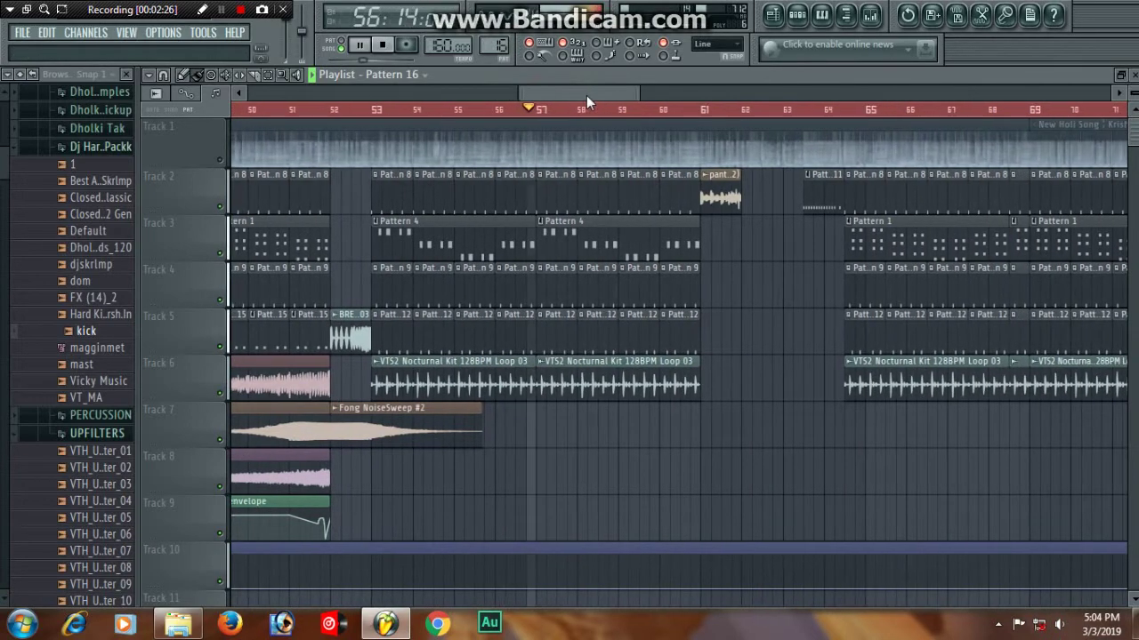
{"action": "scroll", "coordinate": [374, 111], "scroll_direction": "up", "scroll_amount": 3}
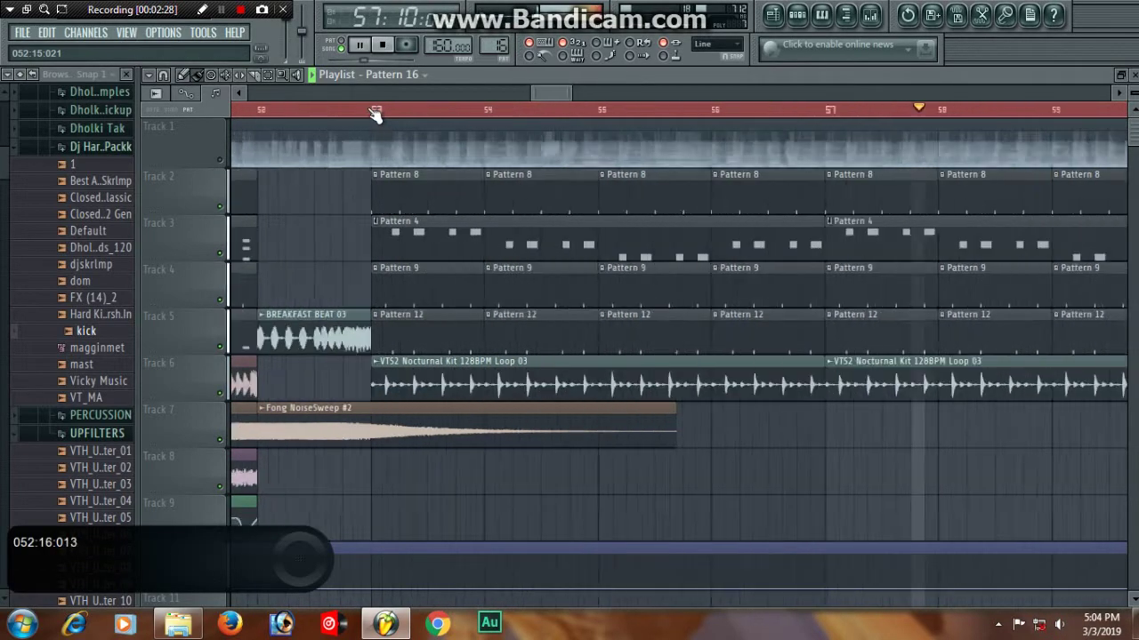
{"action": "left_click", "coordinate": [358, 45]}
Open Pattern 4's Amnesia 89 RL notes in the piano roll and play the pattern
{"action": "double_click", "coordinate": [458, 234]}
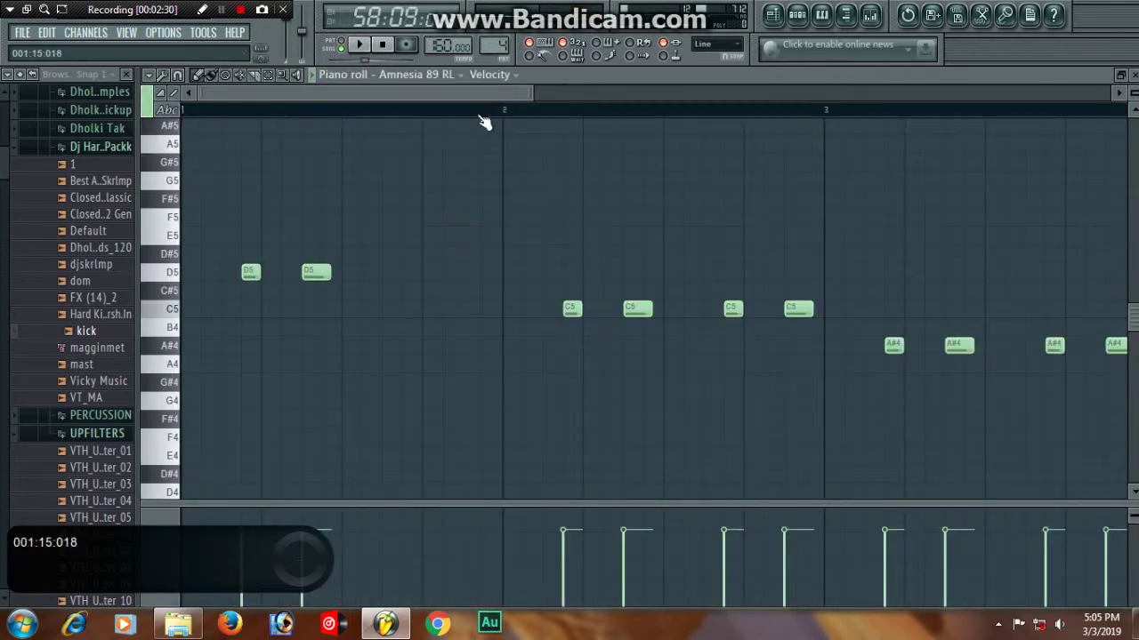
{"action": "scroll", "coordinate": [480, 118], "scroll_direction": "down", "scroll_amount": 3}
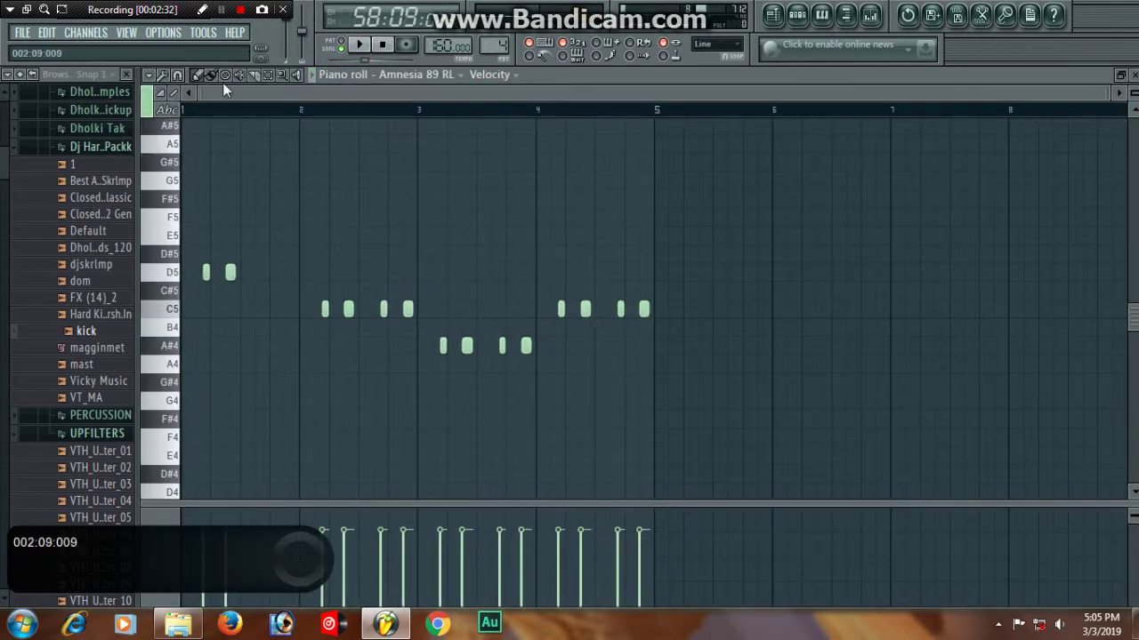
{"action": "scroll", "coordinate": [214, 114], "scroll_direction": "up", "scroll_amount": 3}
{"action": "left_click", "coordinate": [322, 76]}
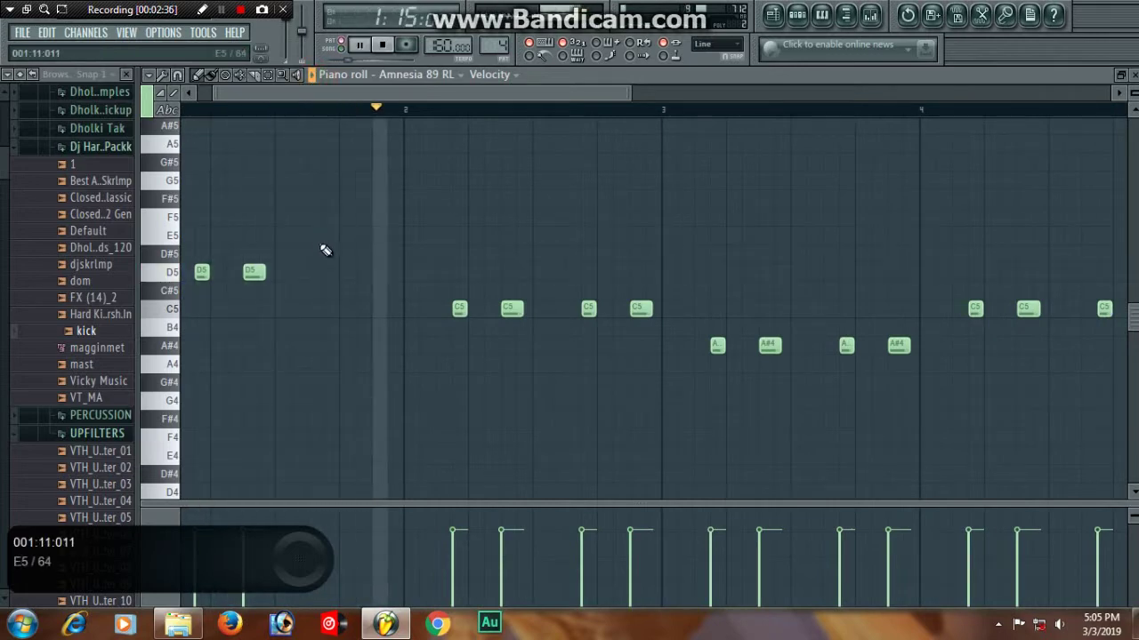
Add a short and a longer D5 note in the second half of the first bar of Pattern 4's Amnesia 89 RL melody
{"action": "scroll", "coordinate": [267, 232], "scroll_direction": "down", "scroll_amount": 1}
{"action": "left_click", "coordinate": [252, 271]}
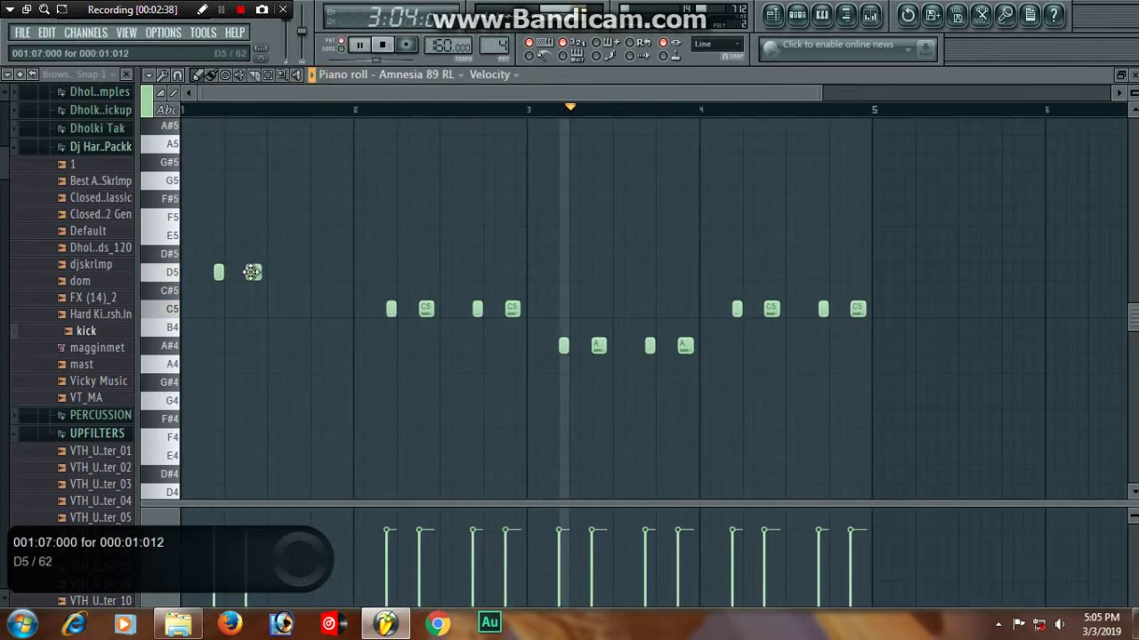
{"action": "scroll", "coordinate": [264, 107], "scroll_direction": "up", "scroll_amount": 3}
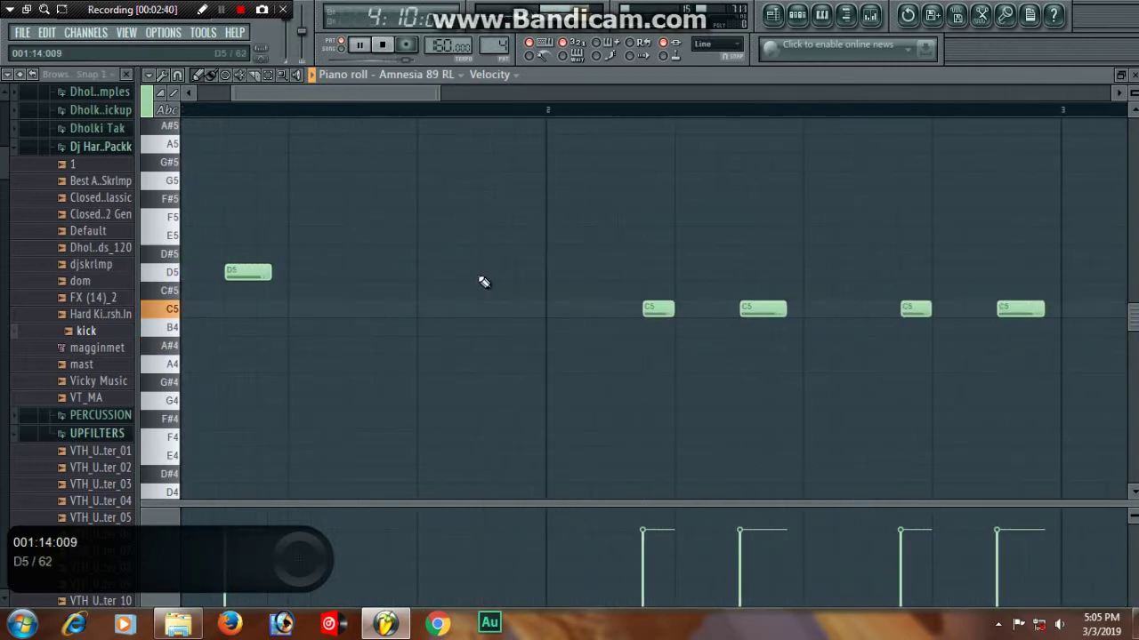
{"action": "left_click_drag", "start_coordinate": [395, 87], "coordinate": [292, 93]}
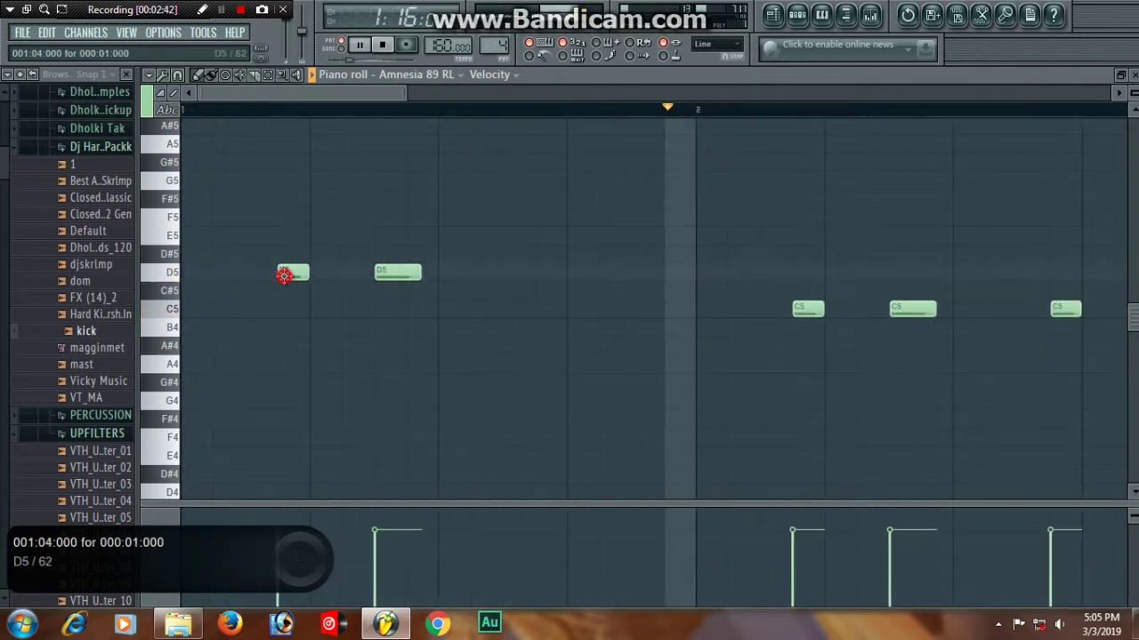
{"action": "left_click", "coordinate": [541, 271]}
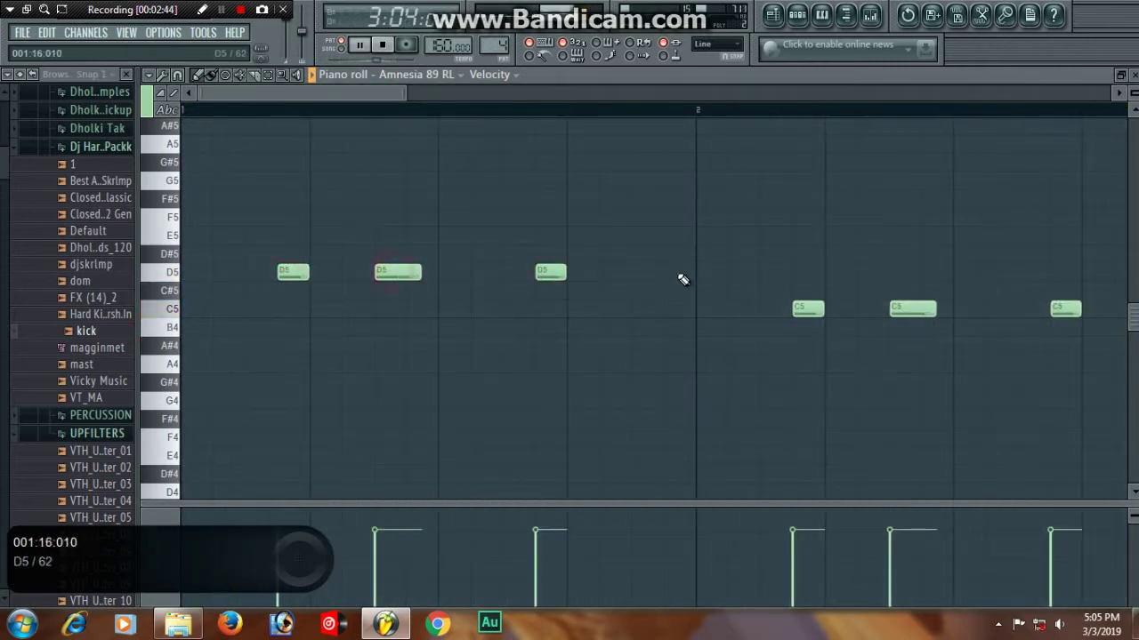
{"action": "scroll", "coordinate": [468, 119], "scroll_direction": "down", "scroll_amount": 4}
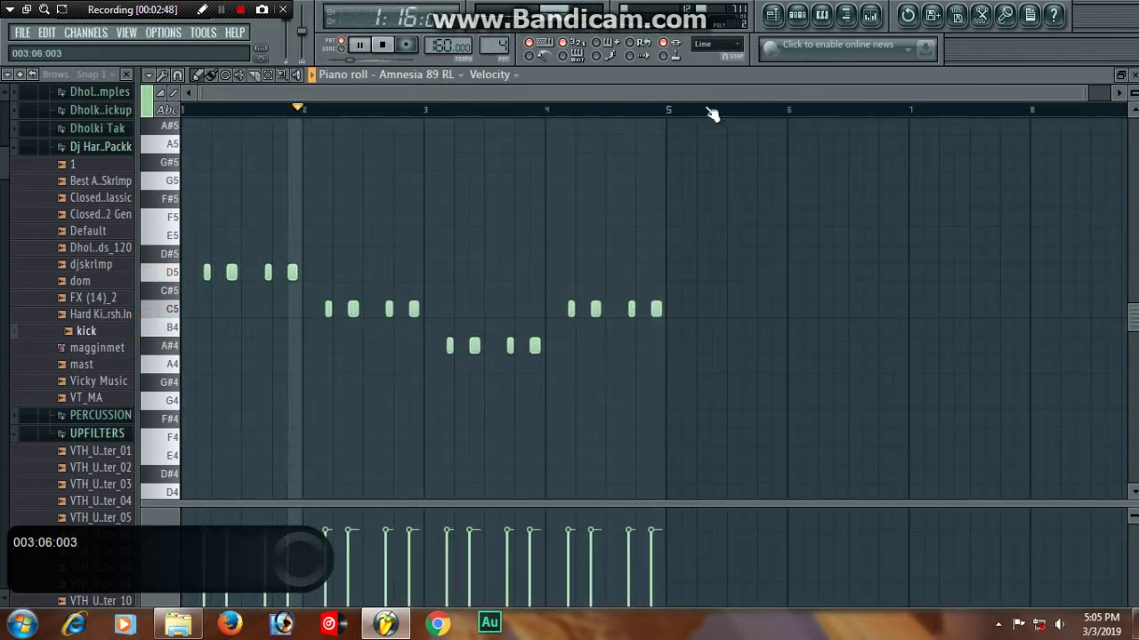
Return to the playlist and open Pattern 9 and Pattern 12 at bar 53 to show their step sequences
{"action": "left_click", "coordinate": [773, 14]}
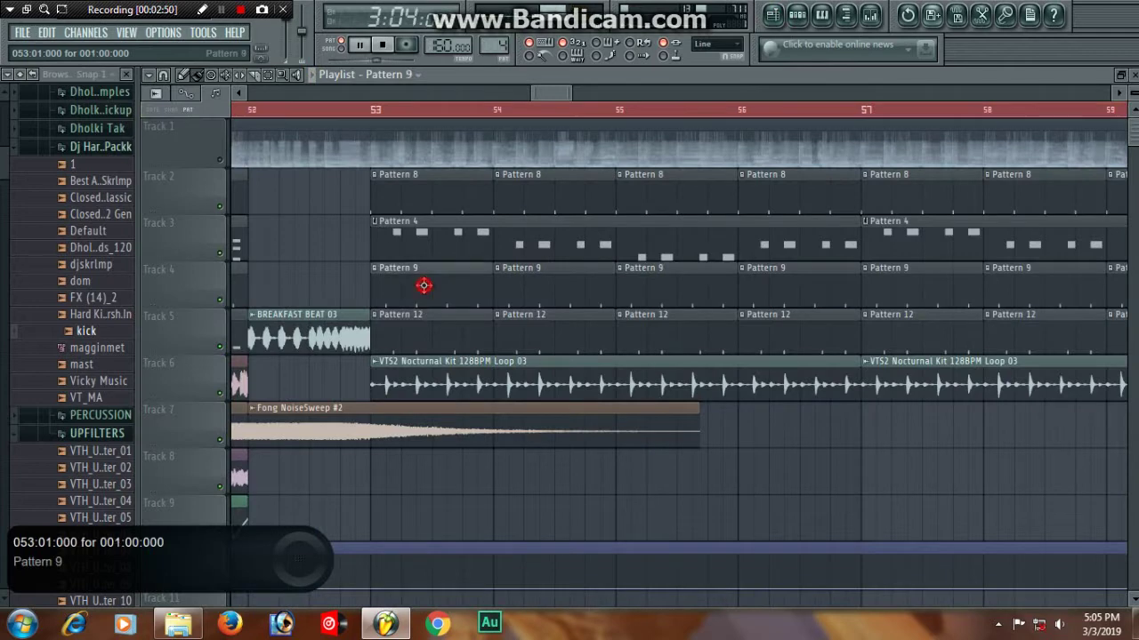
{"action": "double_click", "coordinate": [423, 285]}
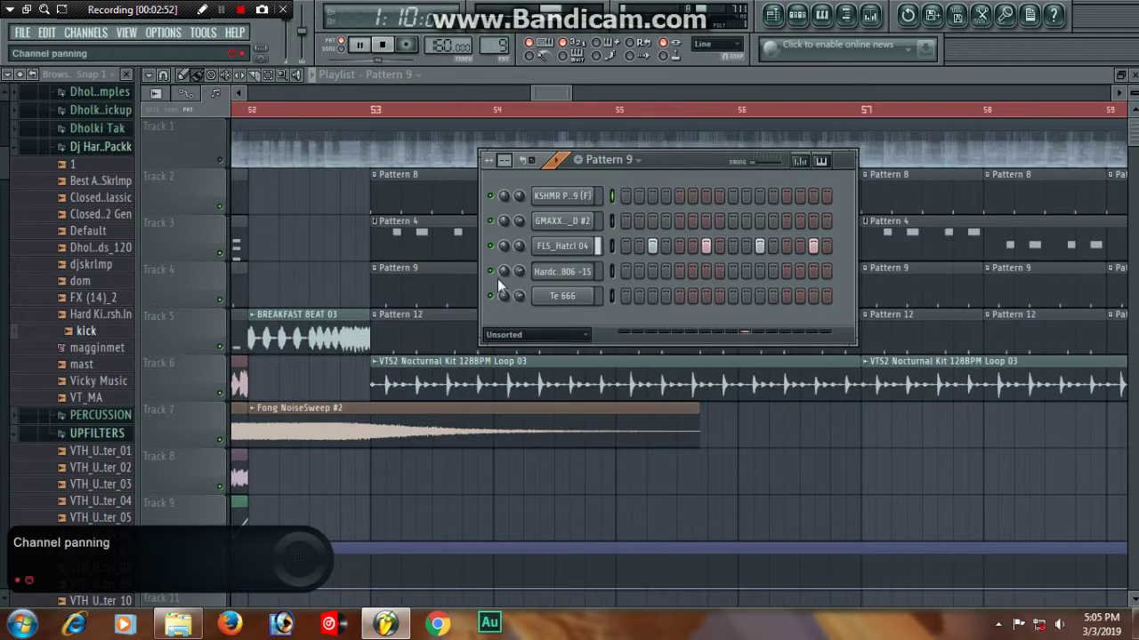
{"action": "double_click", "coordinate": [423, 335]}
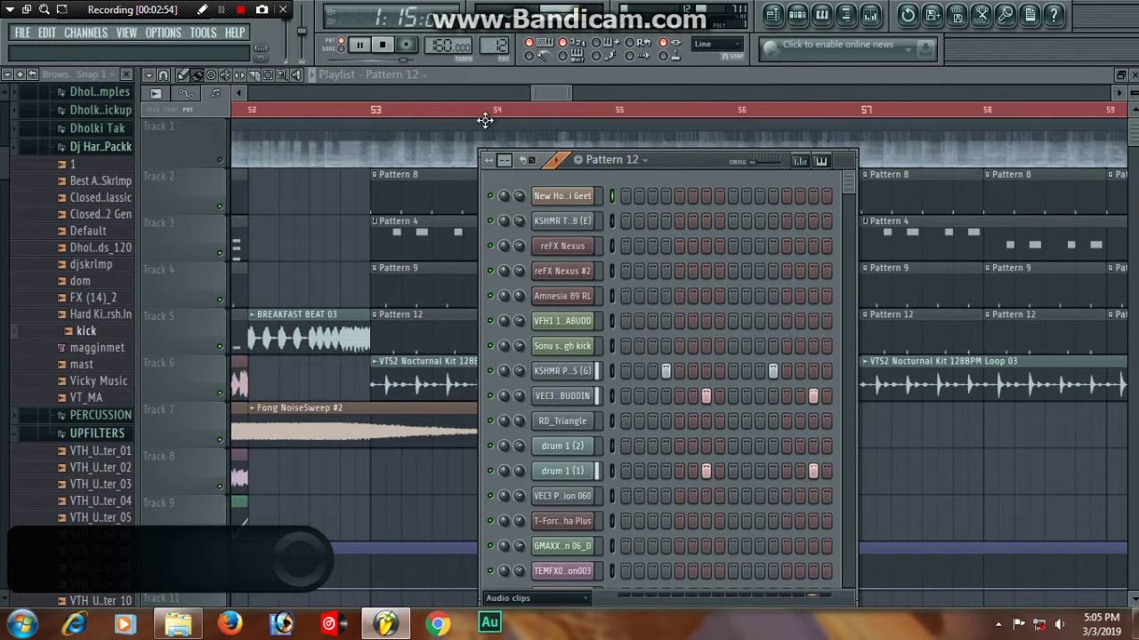
Play the song from bar 53 and inspect the channel settings of VTS2 Nocturnal Kit 128BPM Loop 03
{"action": "left_click", "coordinate": [369, 119]}
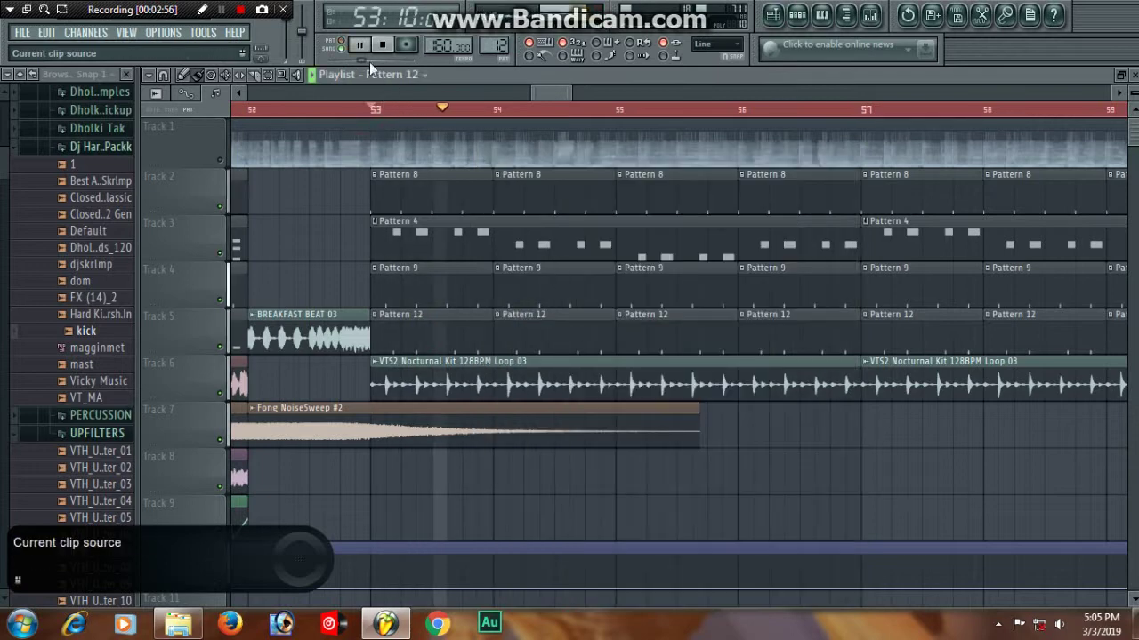
{"action": "double_click", "coordinate": [584, 389]}
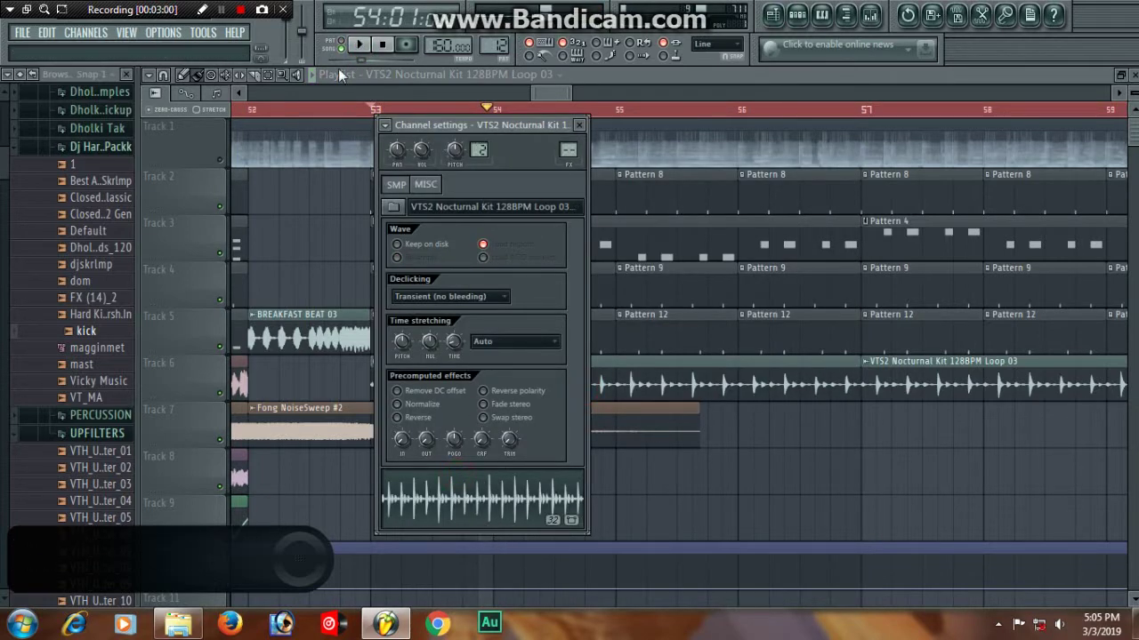
{"action": "left_click_drag", "start_coordinate": [578, 90], "coordinate": [636, 90]}
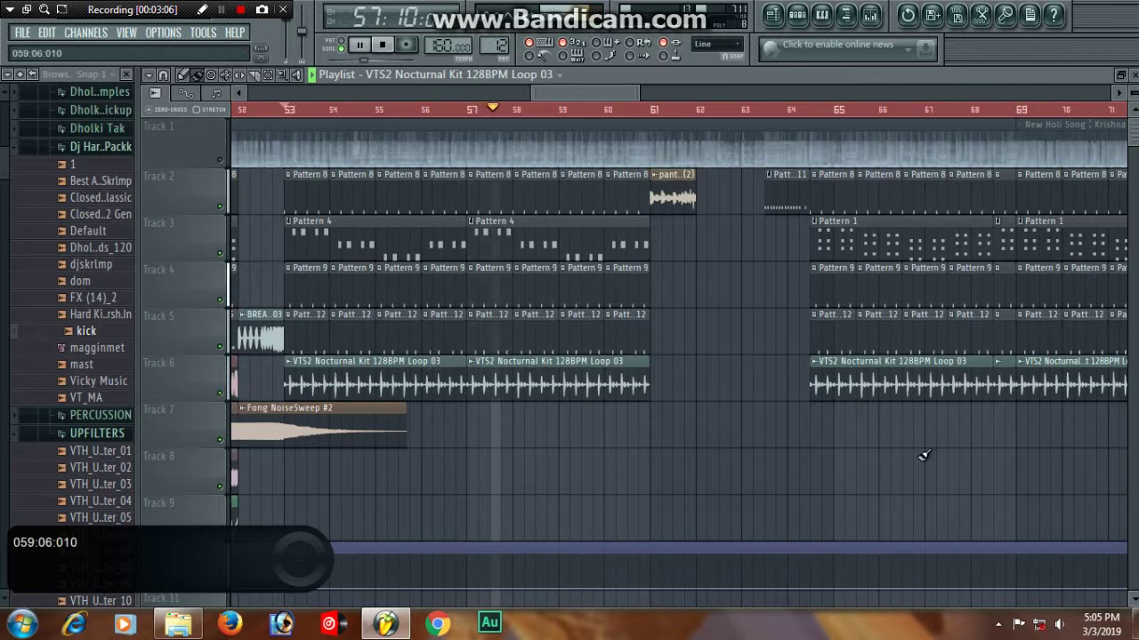
Unmute Track 1, check the system volume, and follow the arrangement through the break to Pattern 11 around bar 63
{"action": "left_click", "coordinate": [217, 161]}
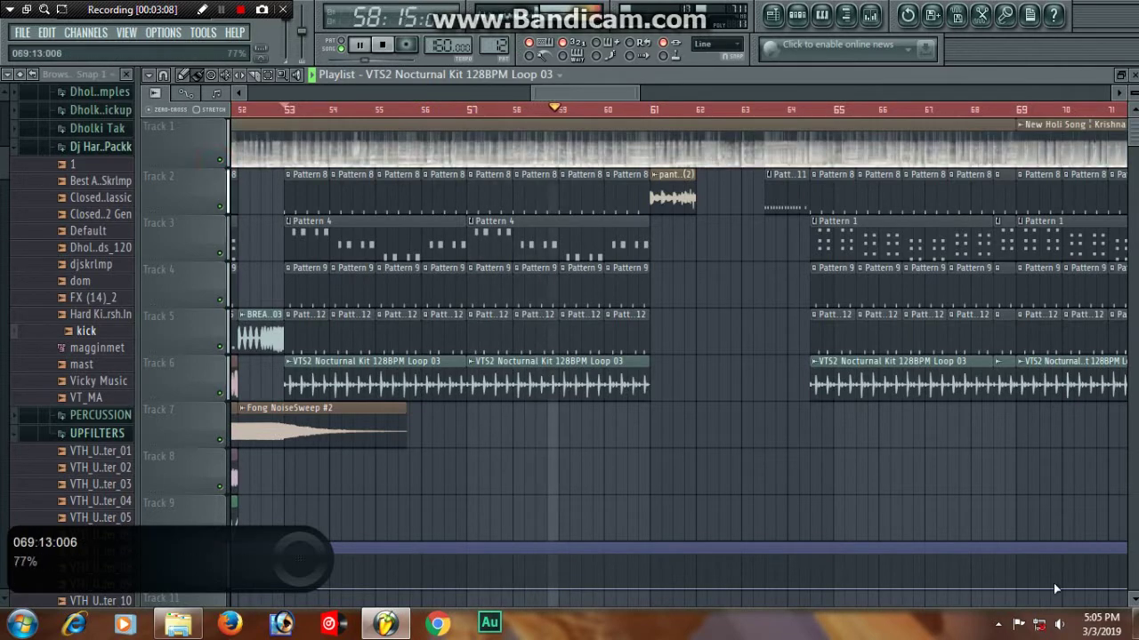
{"action": "left_click", "coordinate": [1064, 626]}
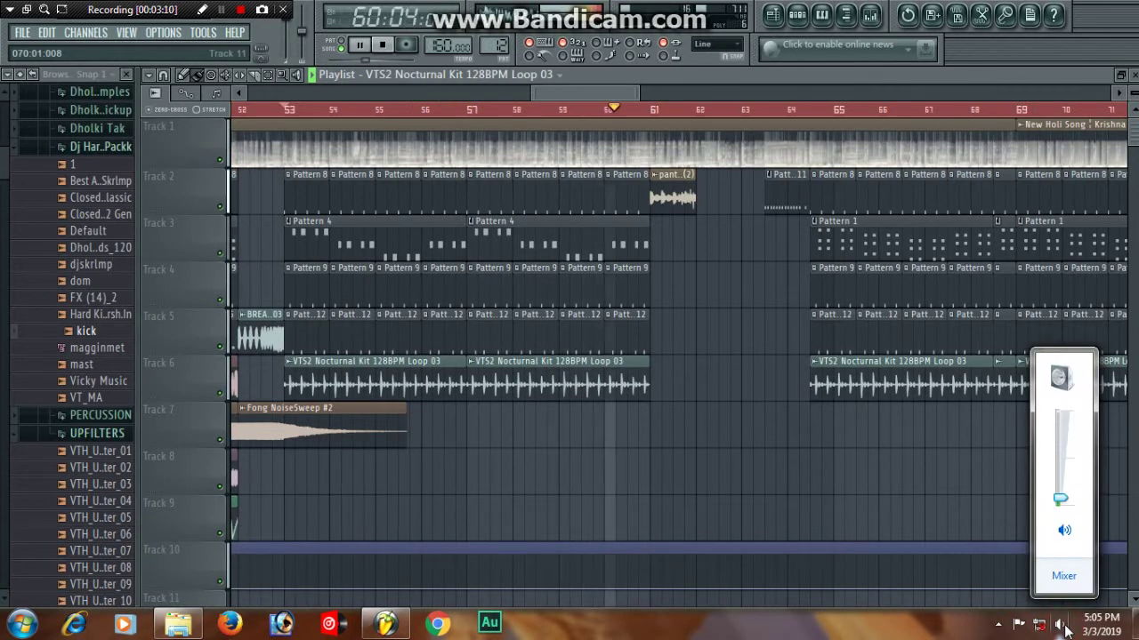
{"action": "left_click_drag", "start_coordinate": [622, 92], "coordinate": [605, 112]}
{"action": "scroll", "coordinate": [605, 113], "scroll_direction": "up", "scroll_amount": 5}
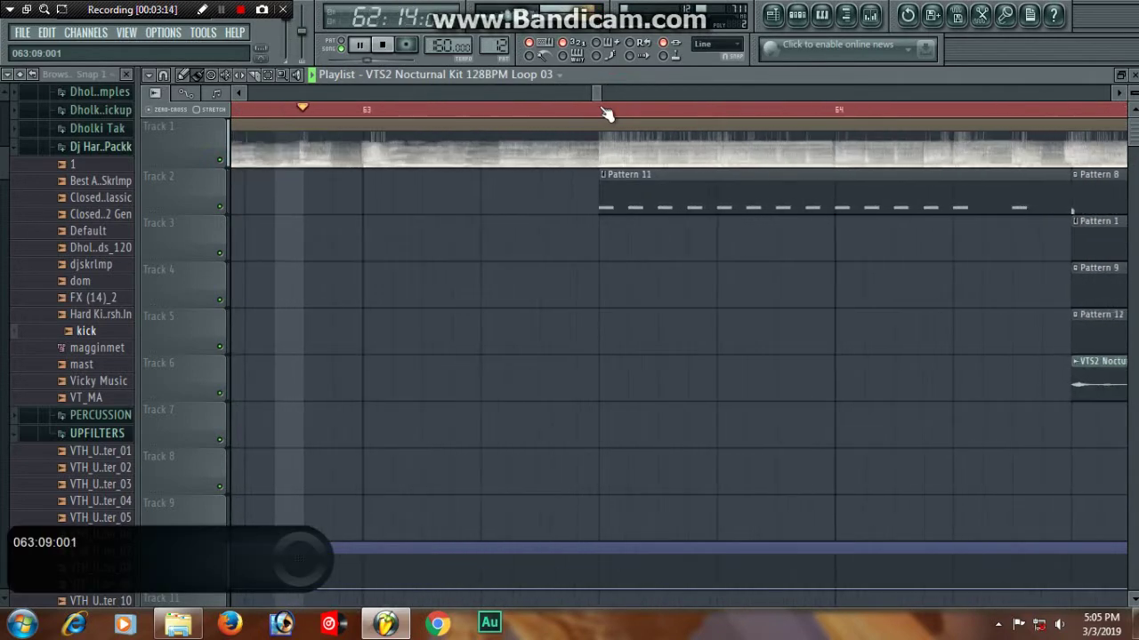
{"action": "scroll", "coordinate": [604, 113], "scroll_direction": "down", "scroll_amount": 5}
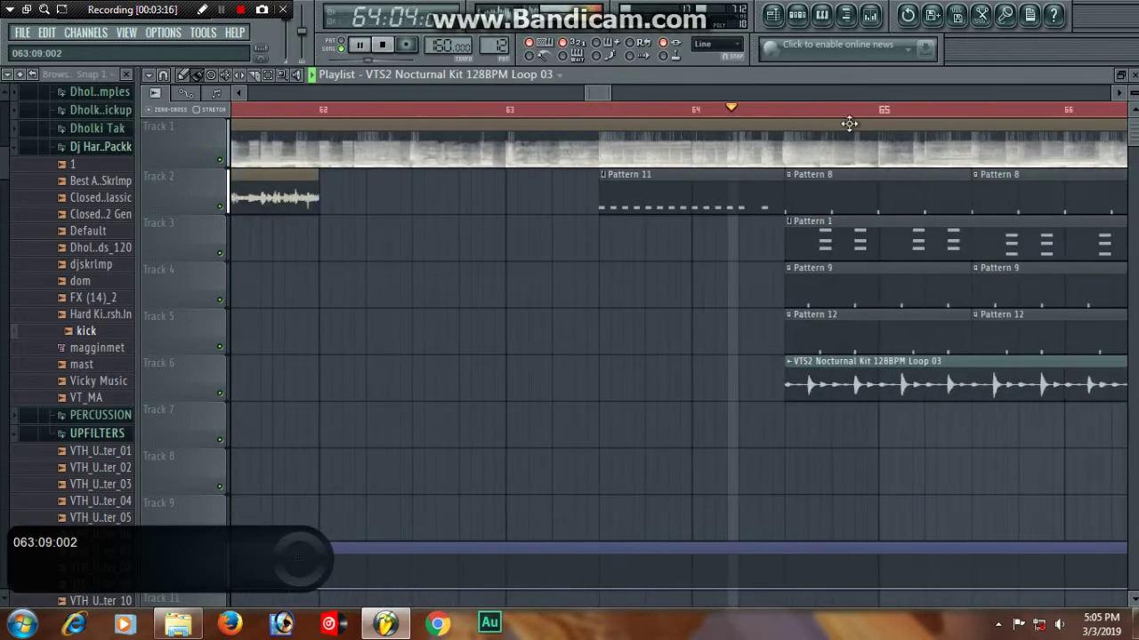
Pause playback and open Pattern 11's Snaredrum-19 notes in the piano roll
{"action": "scroll", "coordinate": [920, 122], "scroll_direction": "up", "scroll_amount": 2}
{"action": "scroll", "coordinate": [925, 122], "scroll_direction": "up", "scroll_amount": 1}
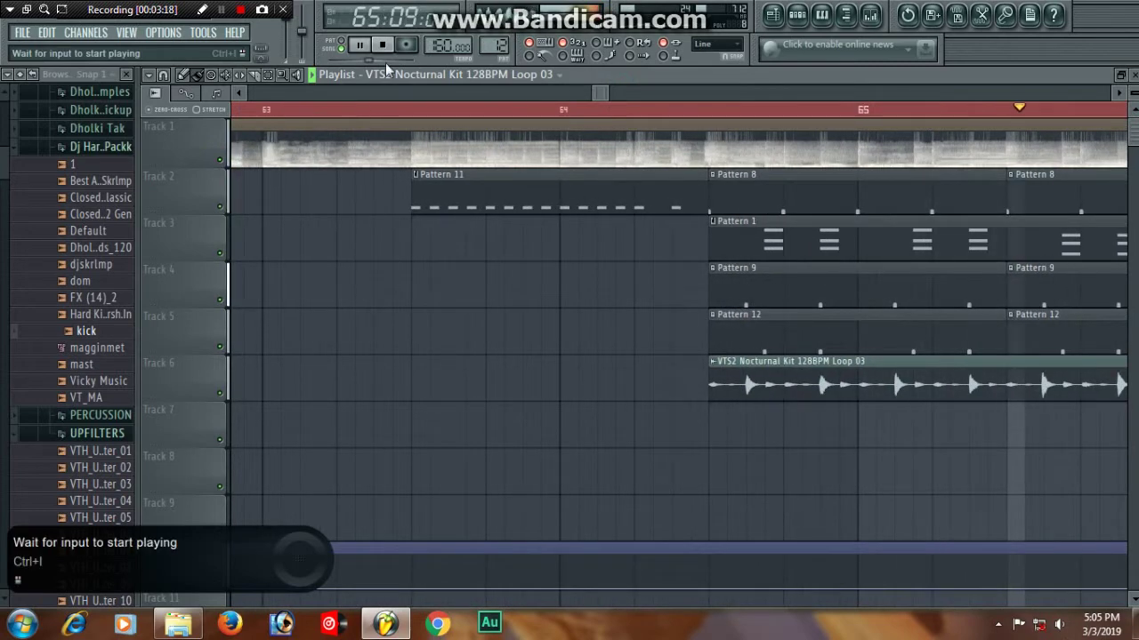
{"action": "double_click", "coordinate": [485, 208]}
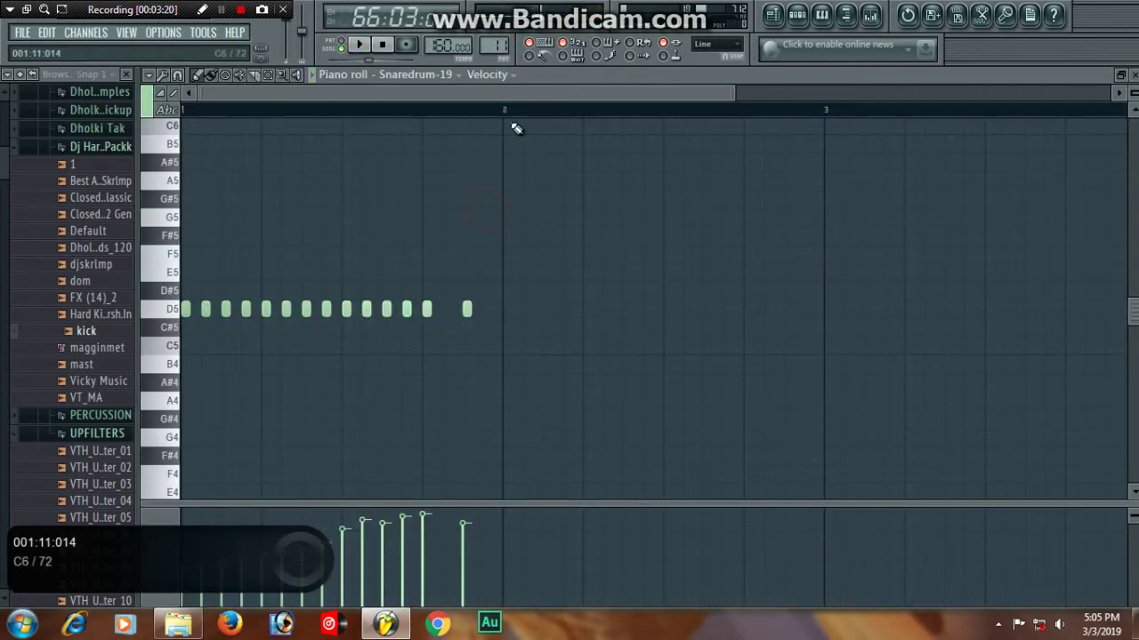
Zoom in on Pattern 11's Snaredrum-19 notes in the piano roll and play the pattern once to hear the roll
{"action": "left_click_drag", "start_coordinate": [729, 91], "coordinate": [529, 95]}
{"action": "scroll", "coordinate": [502, 292], "scroll_direction": "down", "scroll_amount": 1}
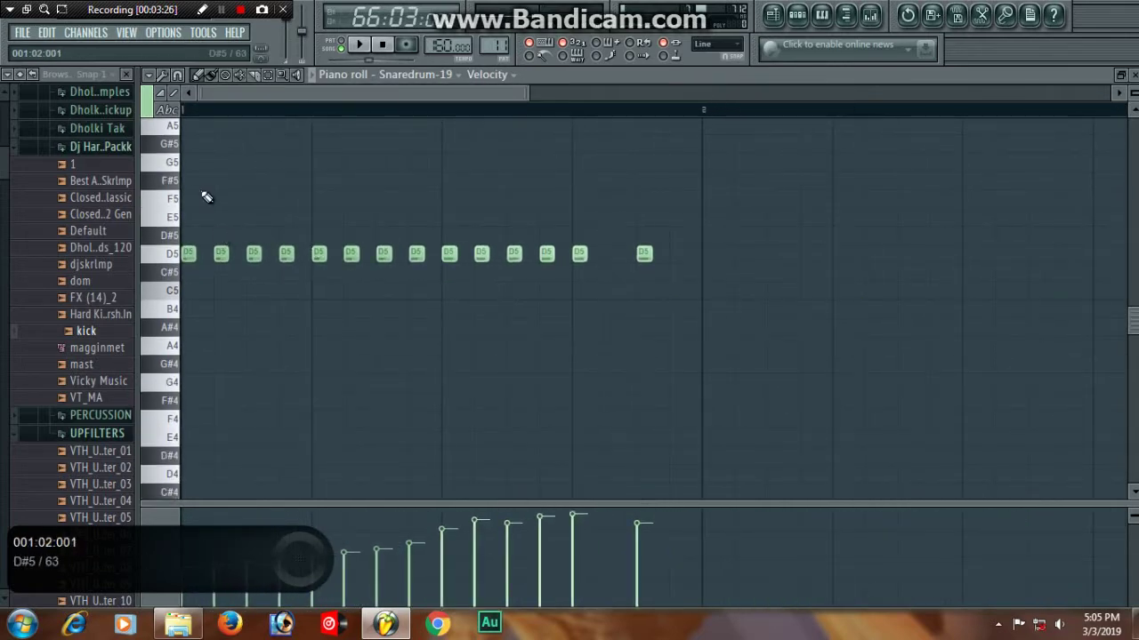
{"action": "left_click", "coordinate": [316, 78]}
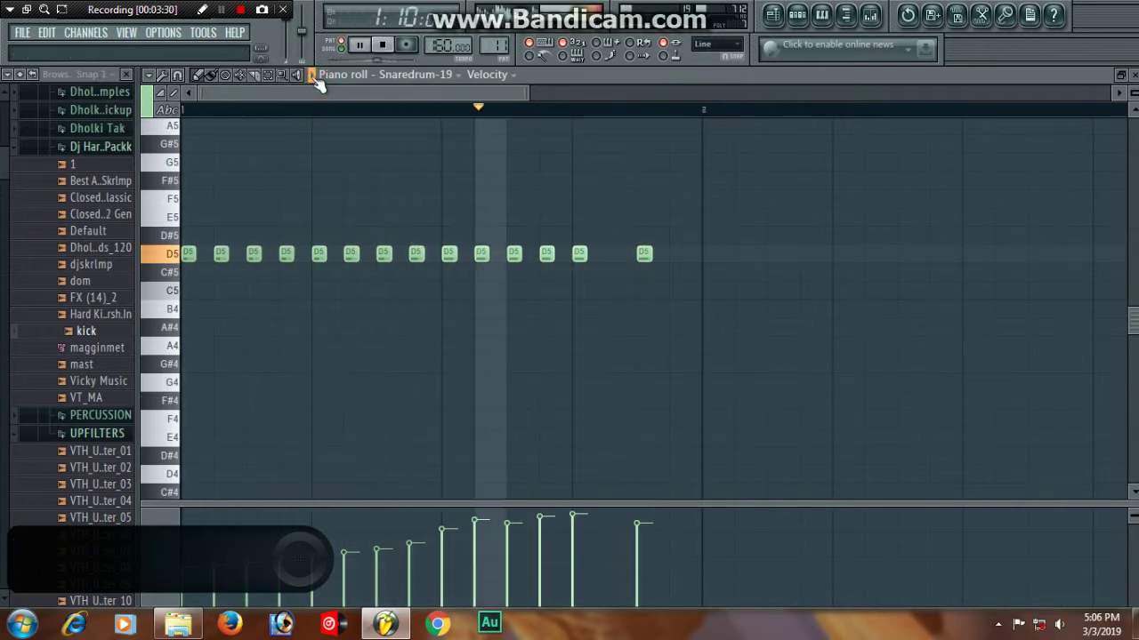
{"action": "key", "text": "space"}
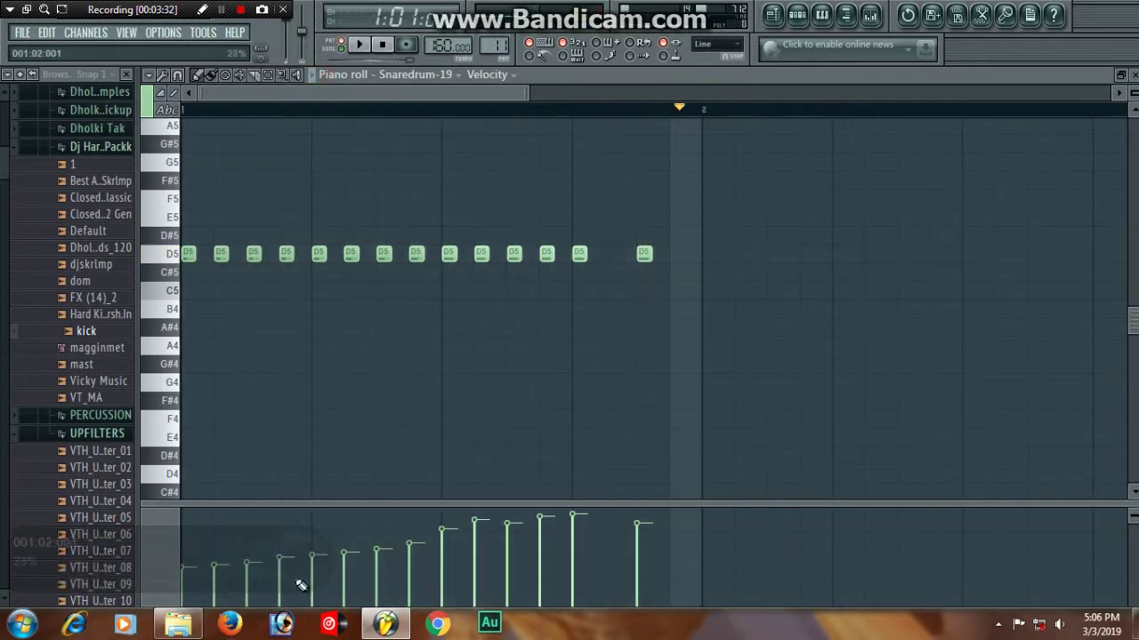
Show Pattern 11's channels and audition the Tom-15 and Snaredrum-19 samples from their channel settings
{"action": "left_click", "coordinate": [798, 17]}
{"action": "scroll", "coordinate": [721, 394], "scroll_direction": "down", "scroll_amount": 8}
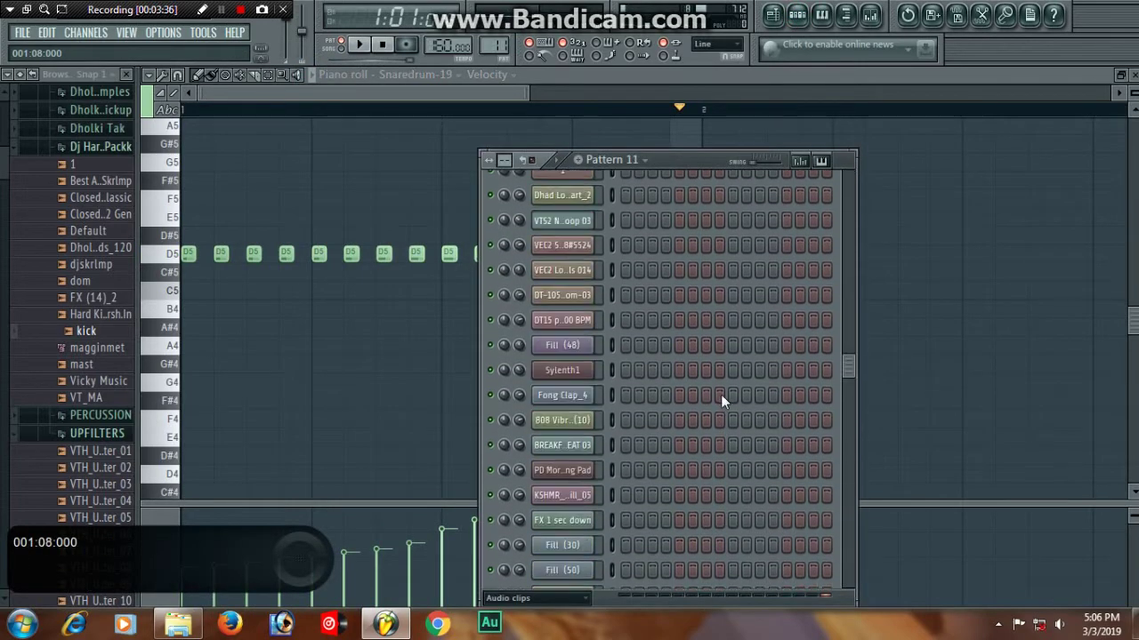
{"action": "left_click", "coordinate": [564, 318]}
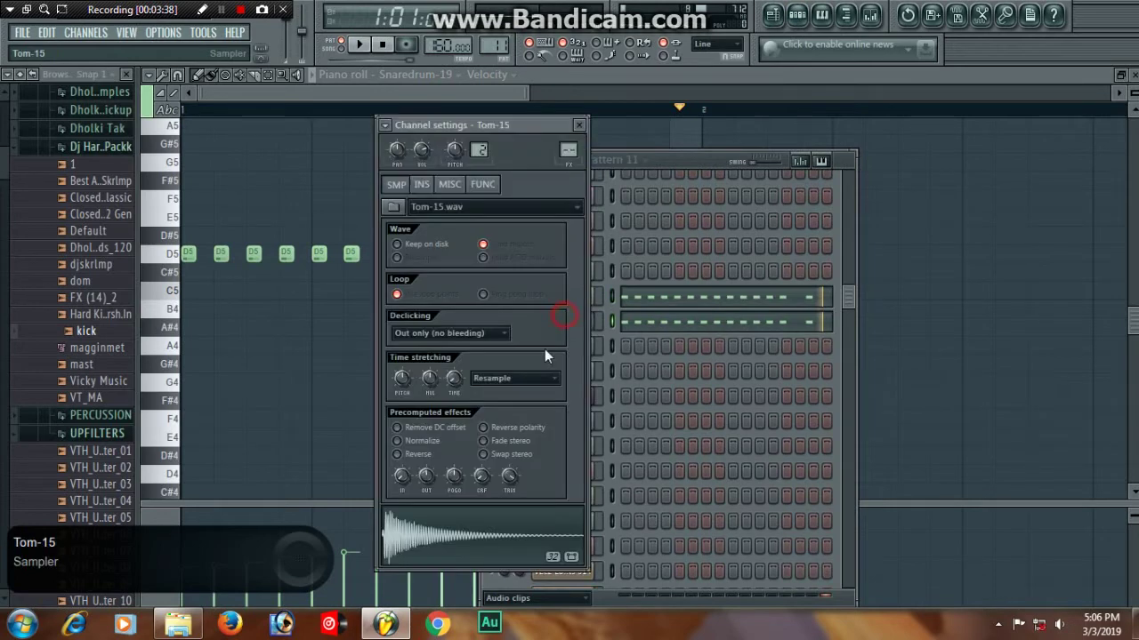
{"action": "left_click_drag", "start_coordinate": [674, 155], "coordinate": [712, 141]}
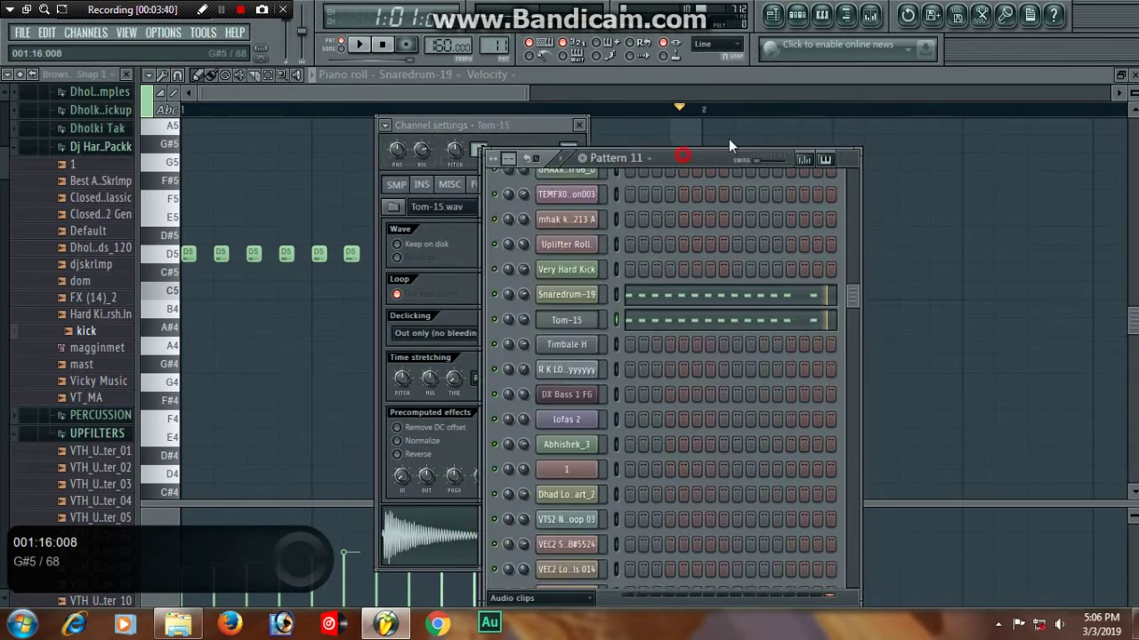
{"action": "left_click", "coordinate": [601, 280]}
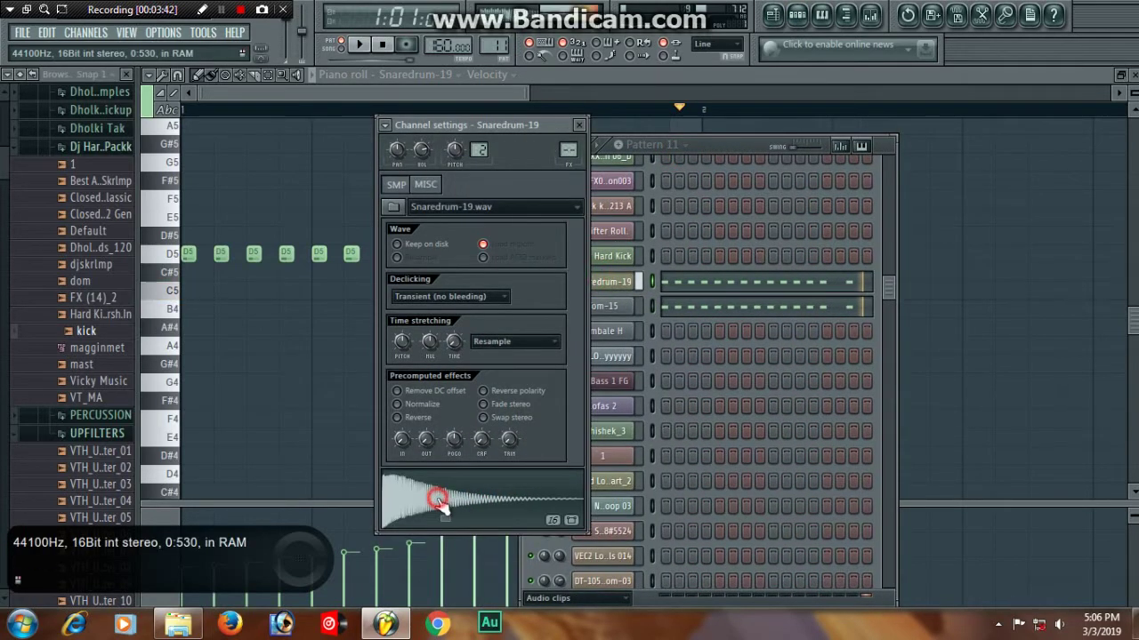
{"action": "left_click", "coordinate": [620, 309]}
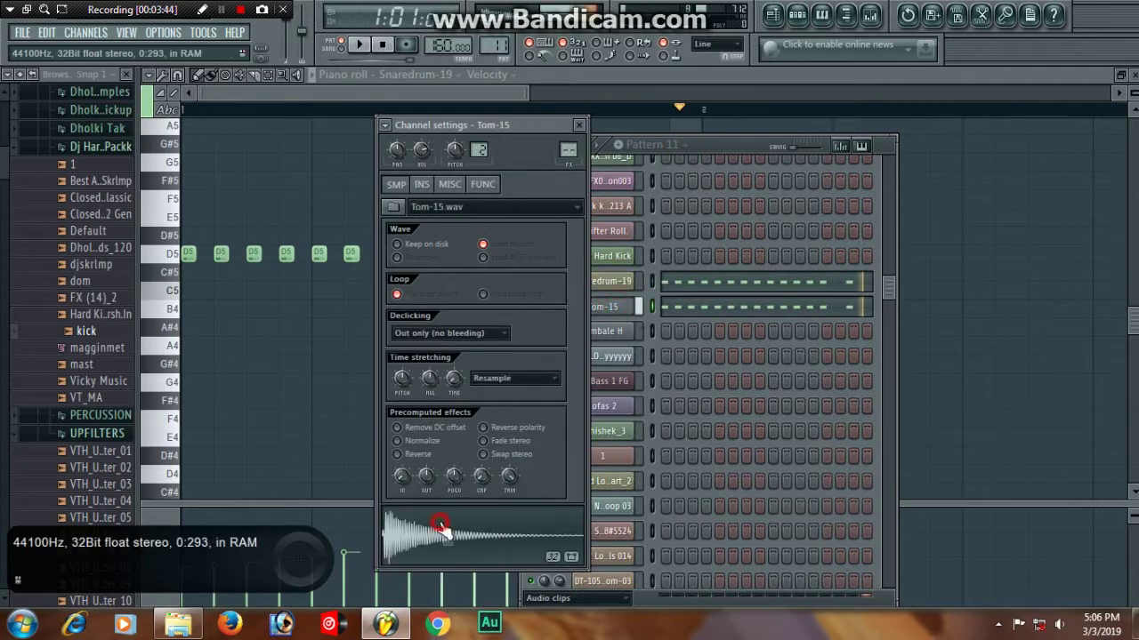
Return to the playlist, play the song from Pattern 11 at bar 63, and mute Track 1 to hear the backing alone
{"action": "left_click", "coordinate": [772, 16]}
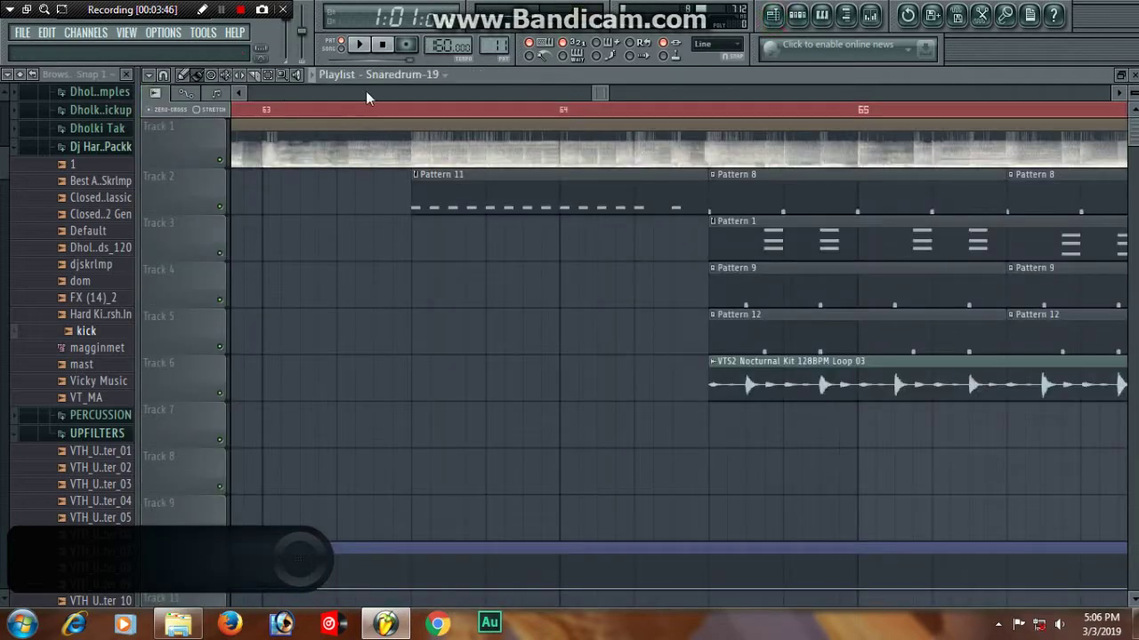
{"action": "scroll", "coordinate": [402, 109], "scroll_direction": "down", "scroll_amount": 3}
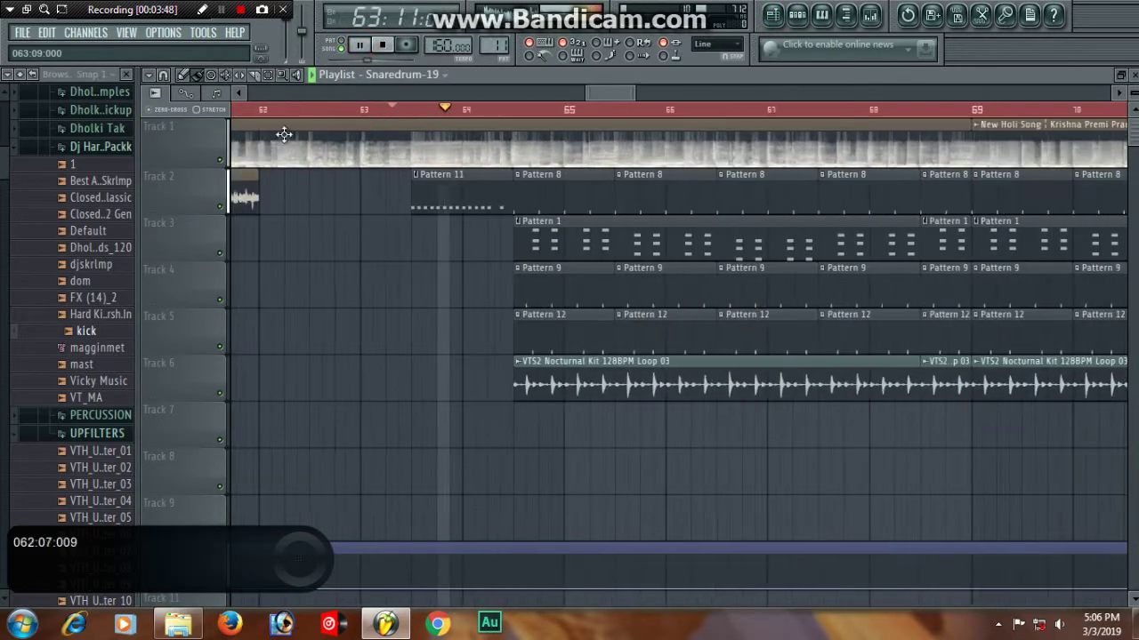
{"action": "left_click", "coordinate": [222, 159]}
{"action": "scroll", "coordinate": [458, 111], "scroll_direction": "down", "scroll_amount": 4}
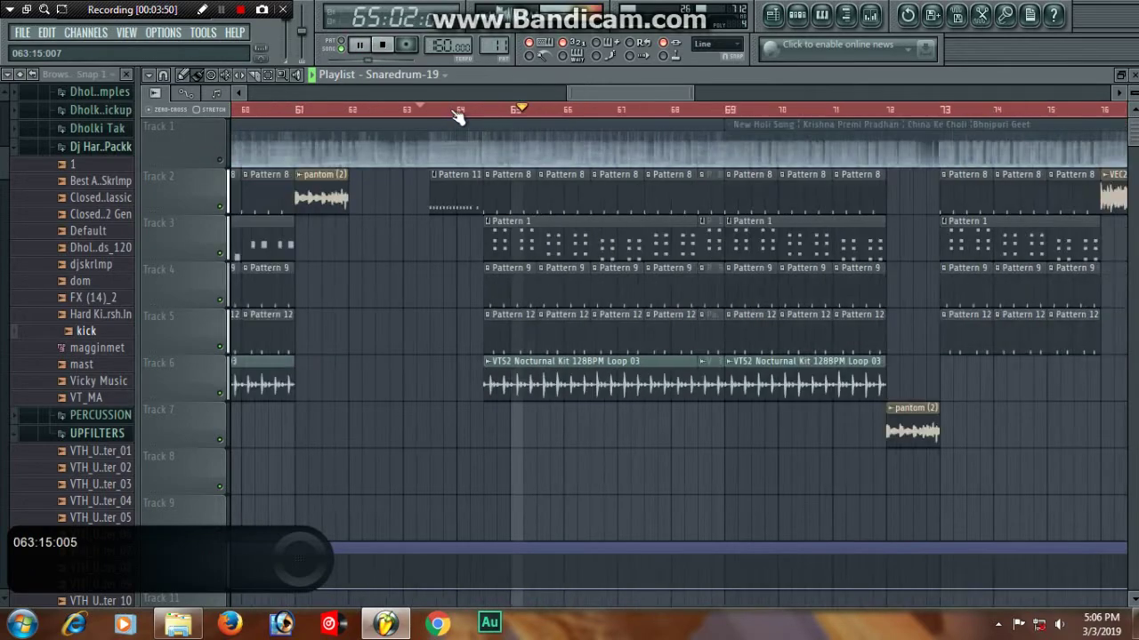
{"action": "scroll", "coordinate": [818, 116], "scroll_direction": "up", "scroll_amount": 4}
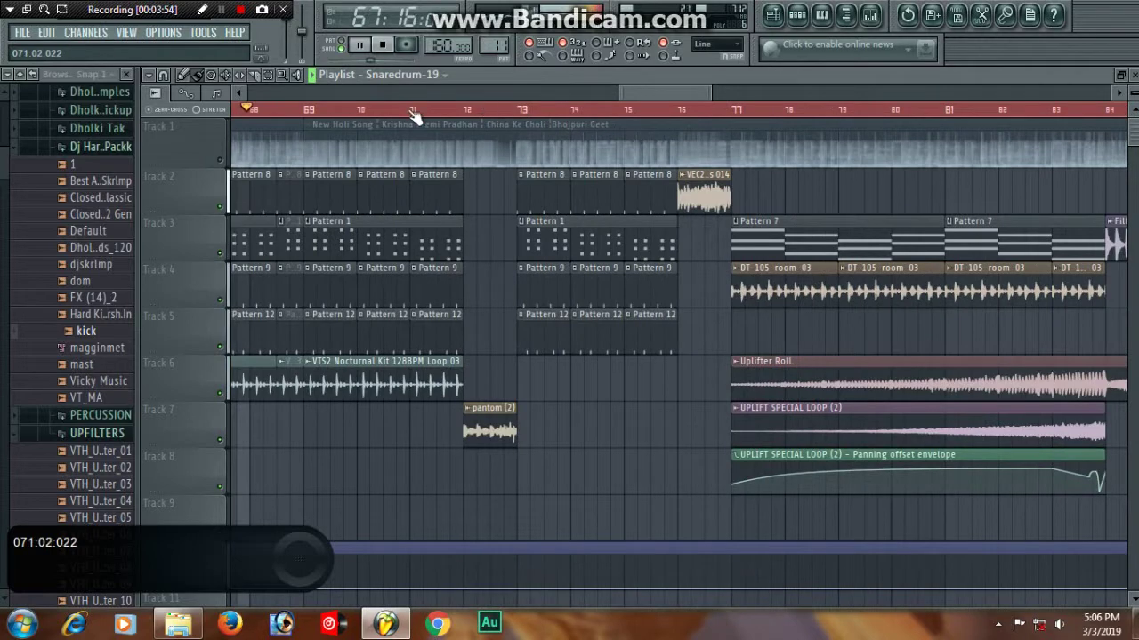
{"action": "scroll", "coordinate": [442, 115], "scroll_direction": "up", "scroll_amount": 3}
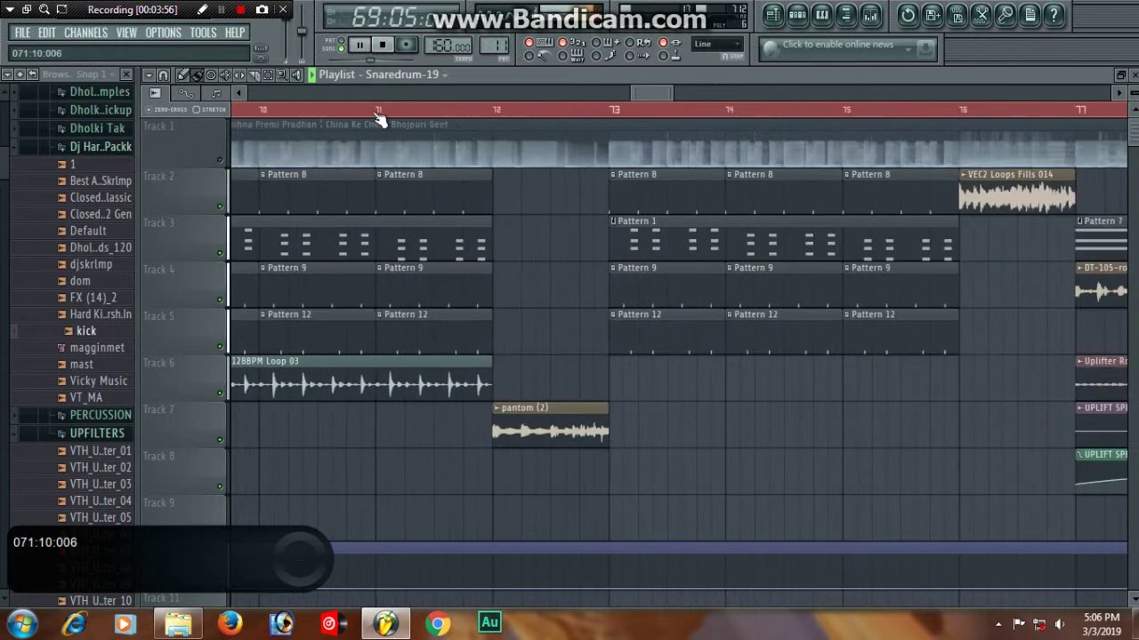
Unmute Track 1 and follow the arrangement through the pantom (2) and VEC2 Loops Fills 014 clips to bar 77
{"action": "left_click", "coordinate": [219, 162]}
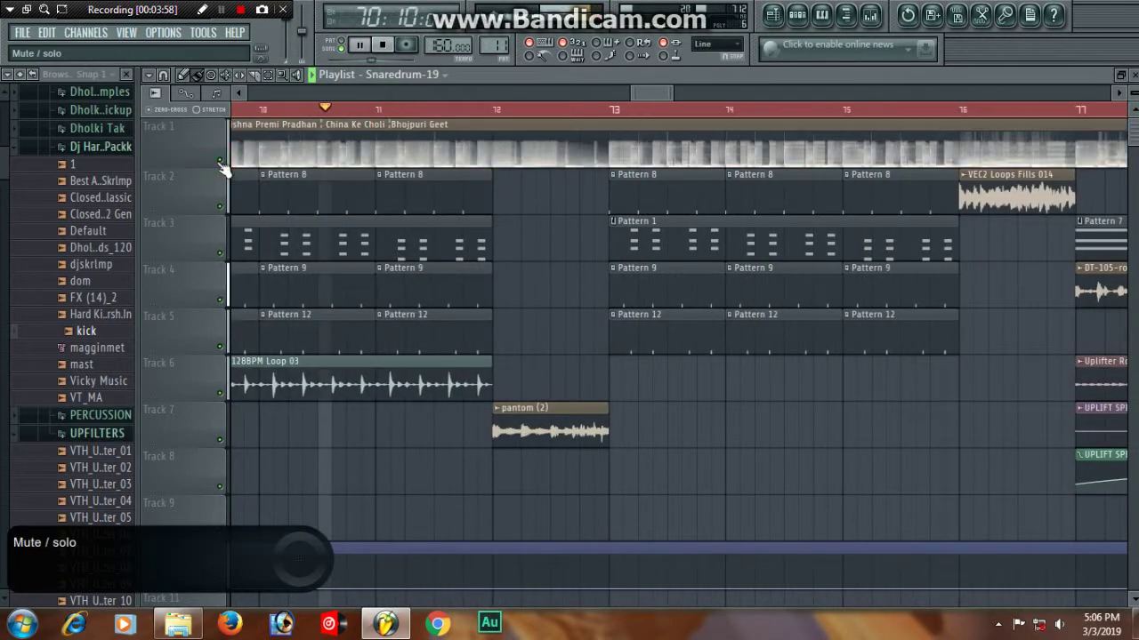
{"action": "scroll", "coordinate": [650, 122], "scroll_direction": "up", "scroll_amount": 1}
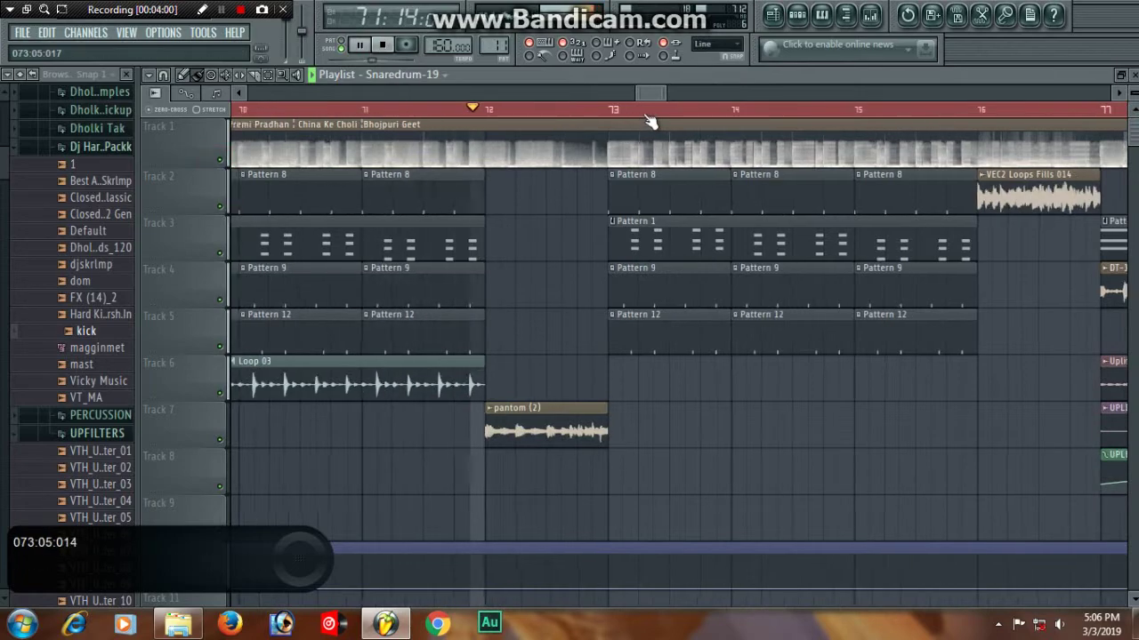
{"action": "scroll", "coordinate": [650, 121], "scroll_direction": "up", "scroll_amount": 4}
{"action": "scroll", "coordinate": [650, 121], "scroll_direction": "down", "scroll_amount": 6}
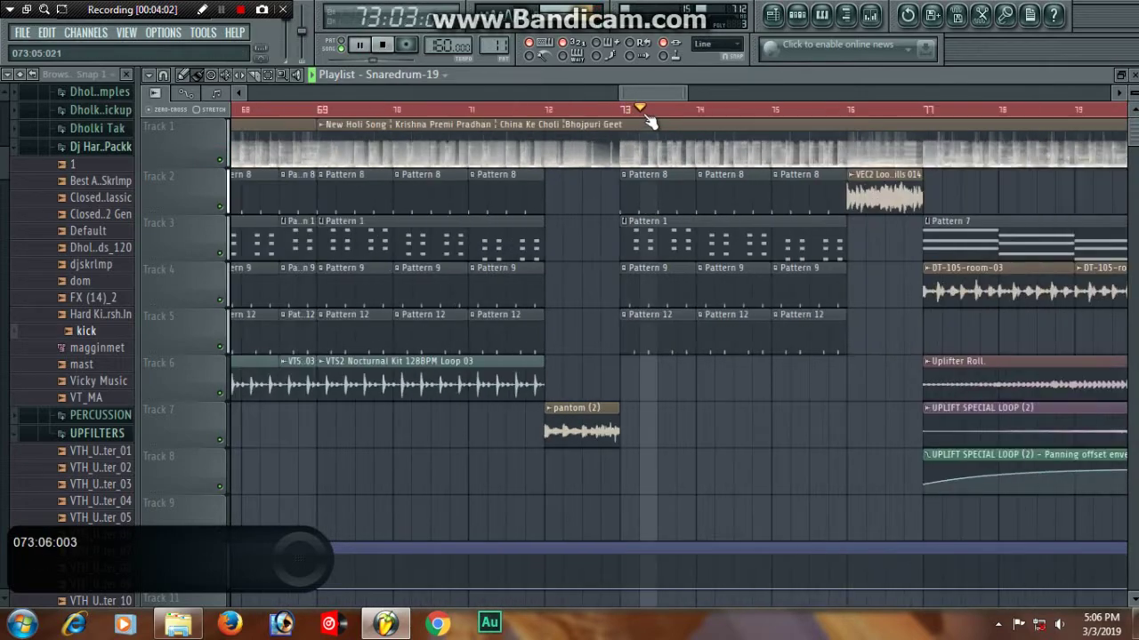
{"action": "scroll", "coordinate": [650, 122], "scroll_direction": "down", "scroll_amount": 3}
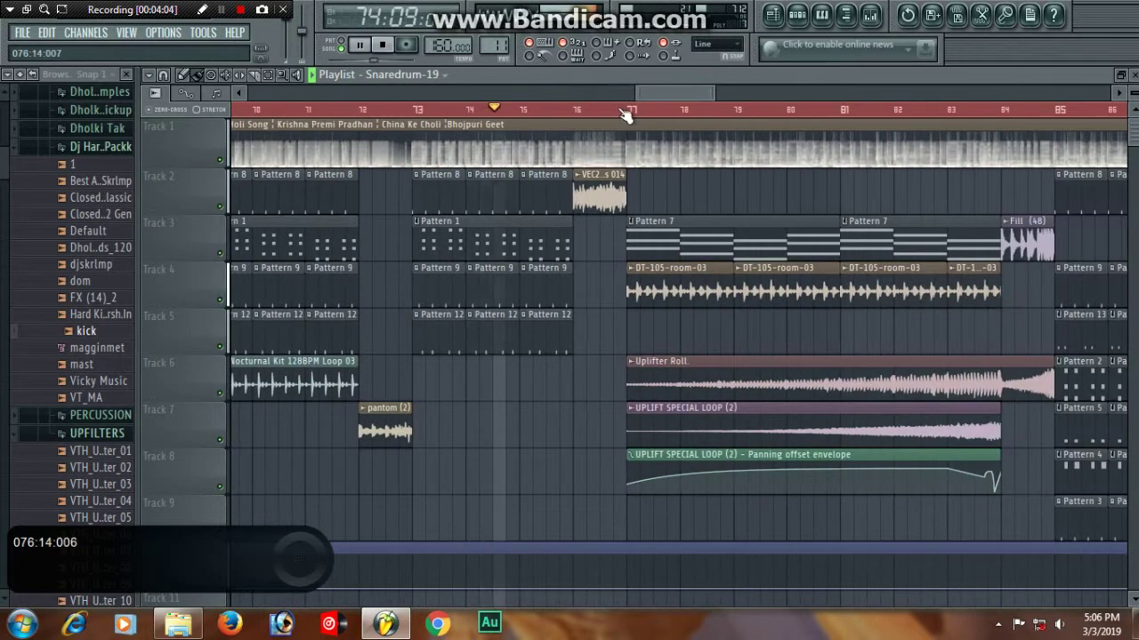
{"action": "scroll", "coordinate": [625, 115], "scroll_direction": "up", "scroll_amount": 4}
{"action": "scroll", "coordinate": [622, 114], "scroll_direction": "down", "scroll_amount": 3}
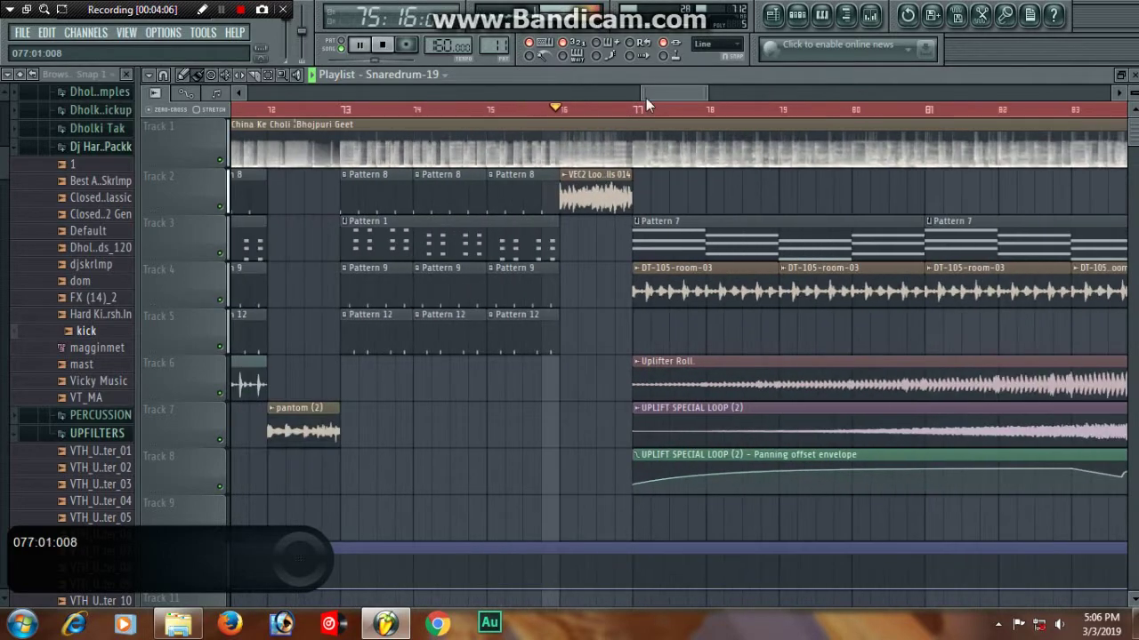
{"action": "scroll", "coordinate": [649, 102], "scroll_direction": "up", "scroll_amount": 3}
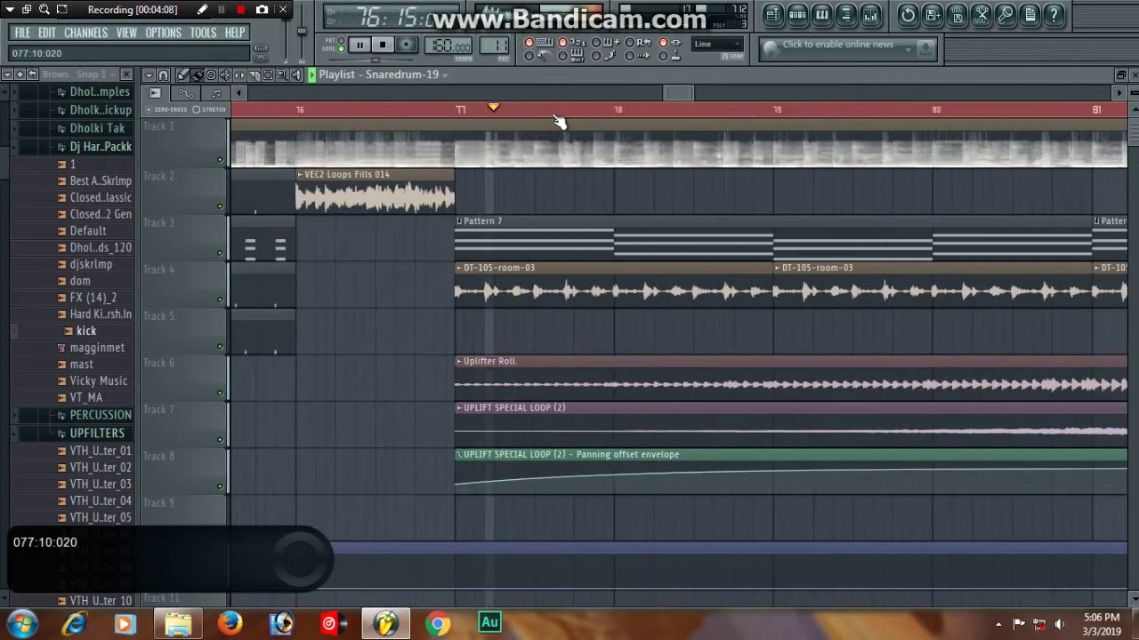
{"action": "scroll", "coordinate": [556, 115], "scroll_direction": "down", "scroll_amount": 3}
Mute Track 1 and follow the build-up from bar 77 through Fill (48) into the section at bar 85
{"action": "left_click", "coordinate": [219, 159]}
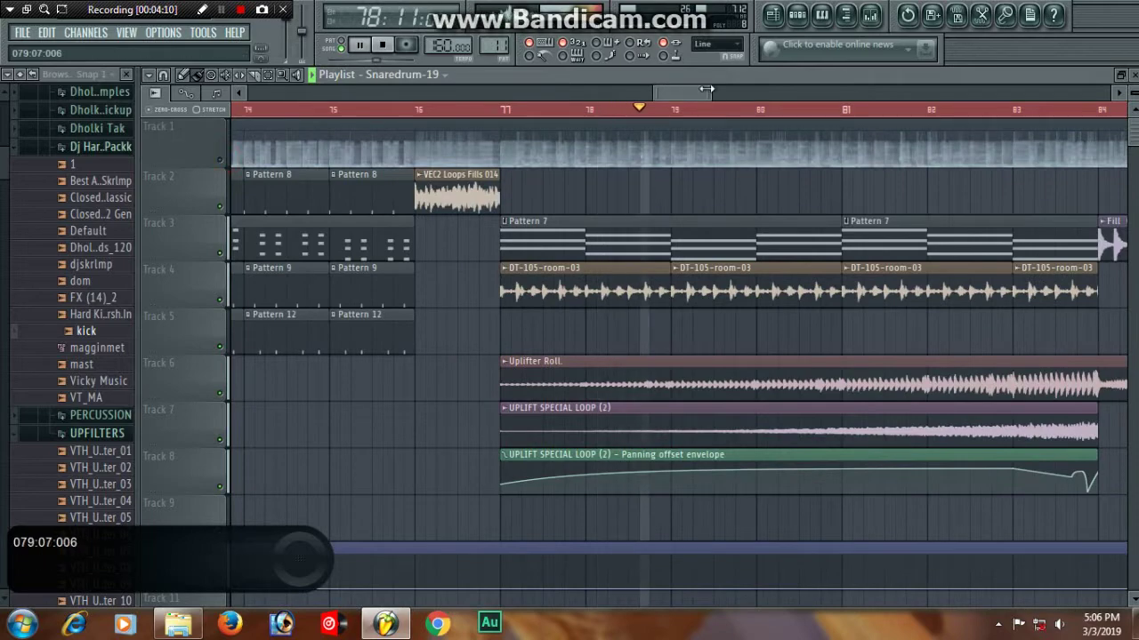
{"action": "left_click_drag", "start_coordinate": [707, 90], "coordinate": [752, 89]}
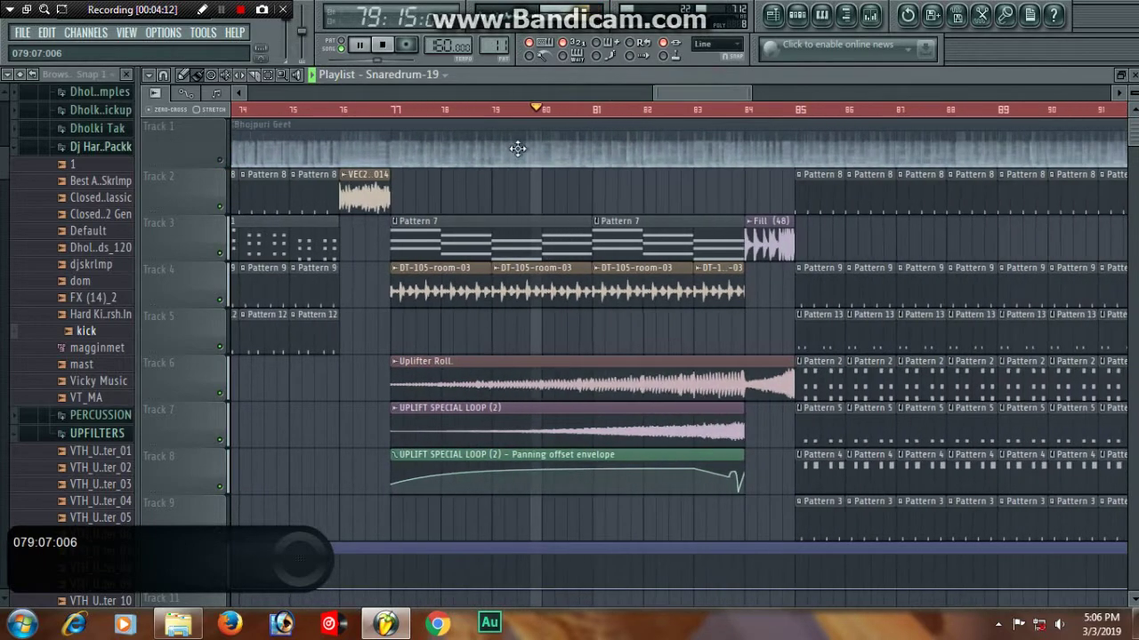
{"action": "scroll", "coordinate": [436, 118], "scroll_direction": "up", "scroll_amount": 3}
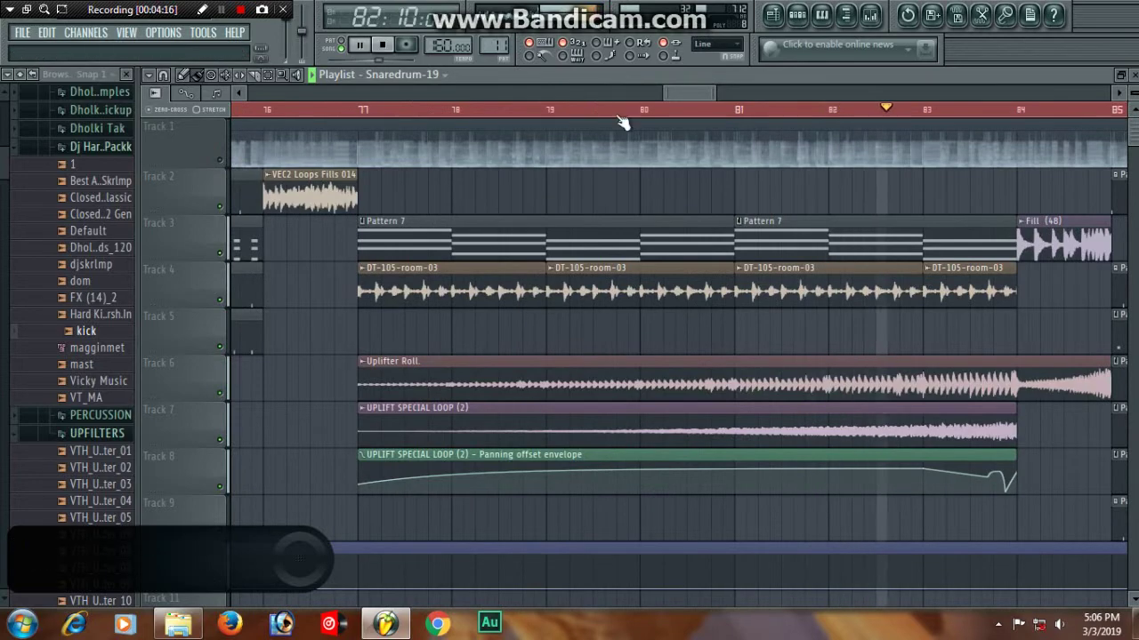
{"action": "scroll", "coordinate": [851, 120], "scroll_direction": "down", "scroll_amount": 3}
{"action": "scroll", "coordinate": [851, 116], "scroll_direction": "up", "scroll_amount": 4}
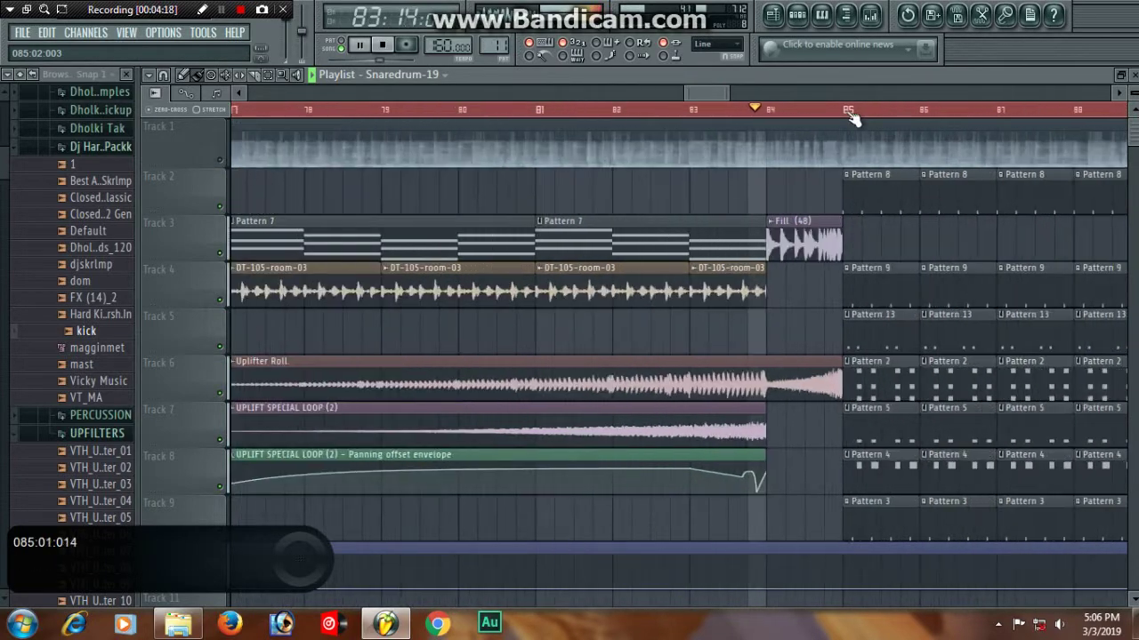
{"action": "scroll", "coordinate": [852, 120], "scroll_direction": "down", "scroll_amount": 3}
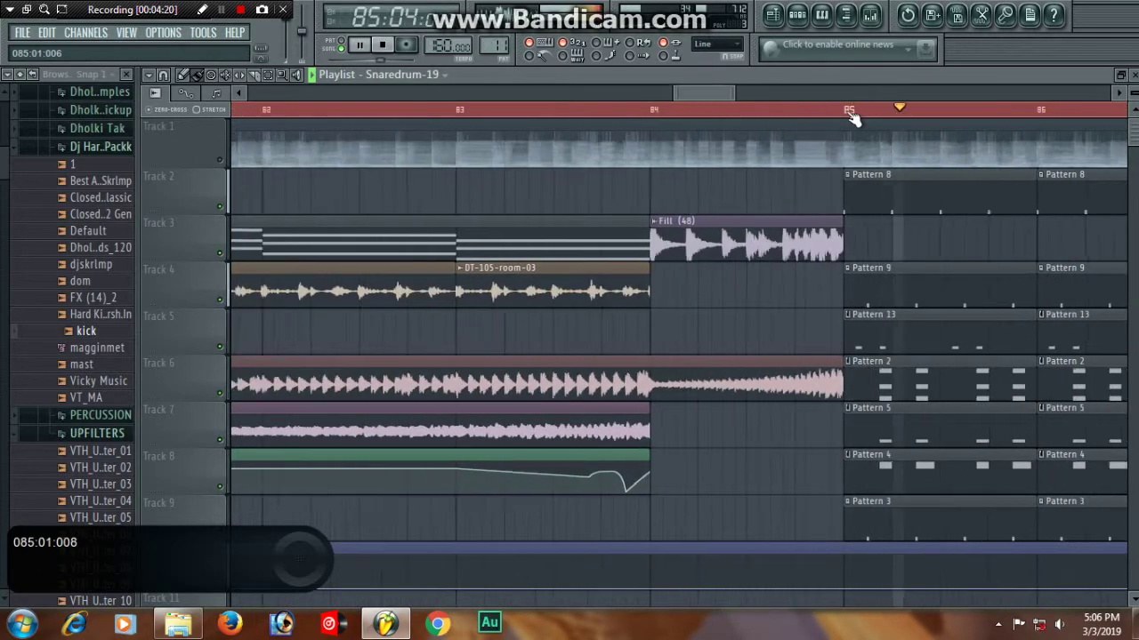
{"action": "scroll", "coordinate": [851, 120], "scroll_direction": "down", "scroll_amount": 3}
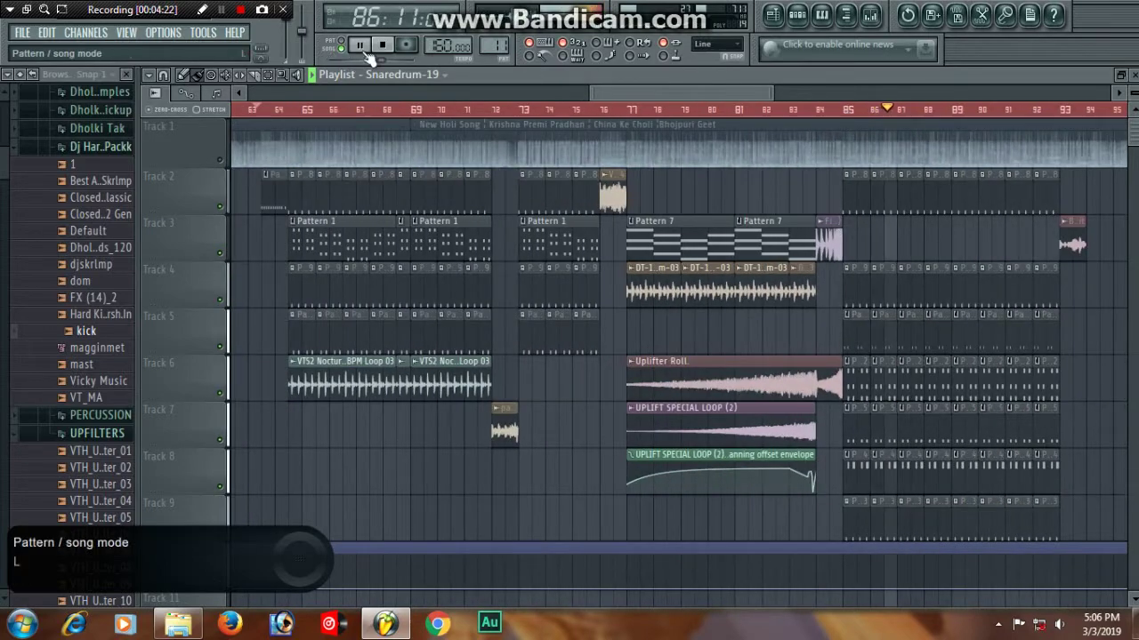
Pause playback and inspect the channel settings of the DT-105-room-03 loop on Track 4
{"action": "scroll", "coordinate": [724, 116], "scroll_direction": "up", "scroll_amount": 3}
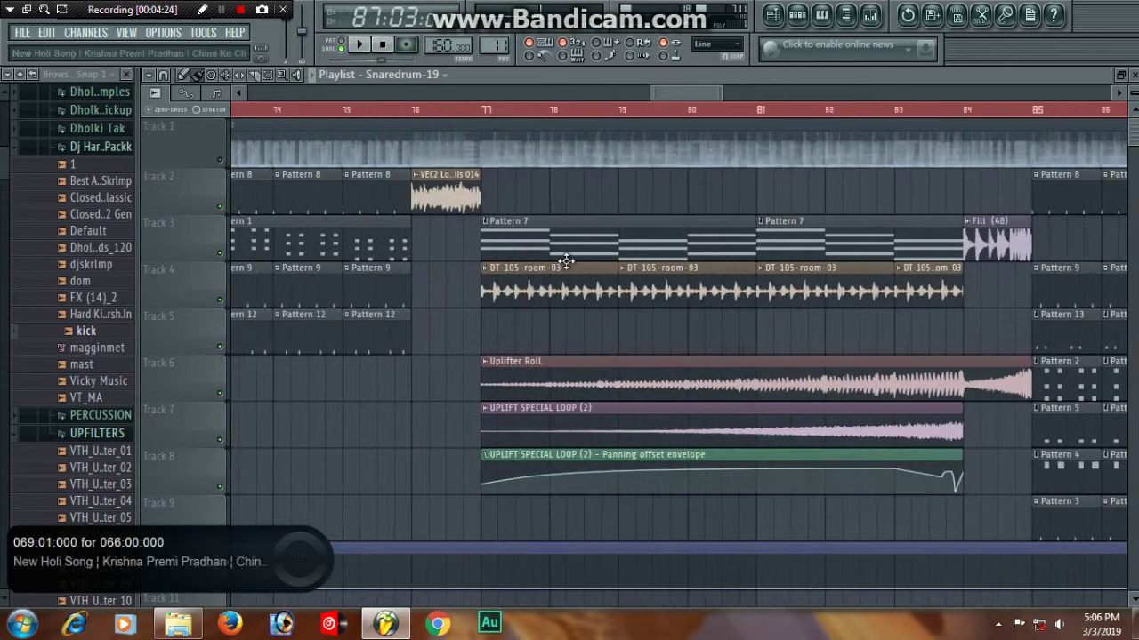
{"action": "double_click", "coordinate": [566, 288]}
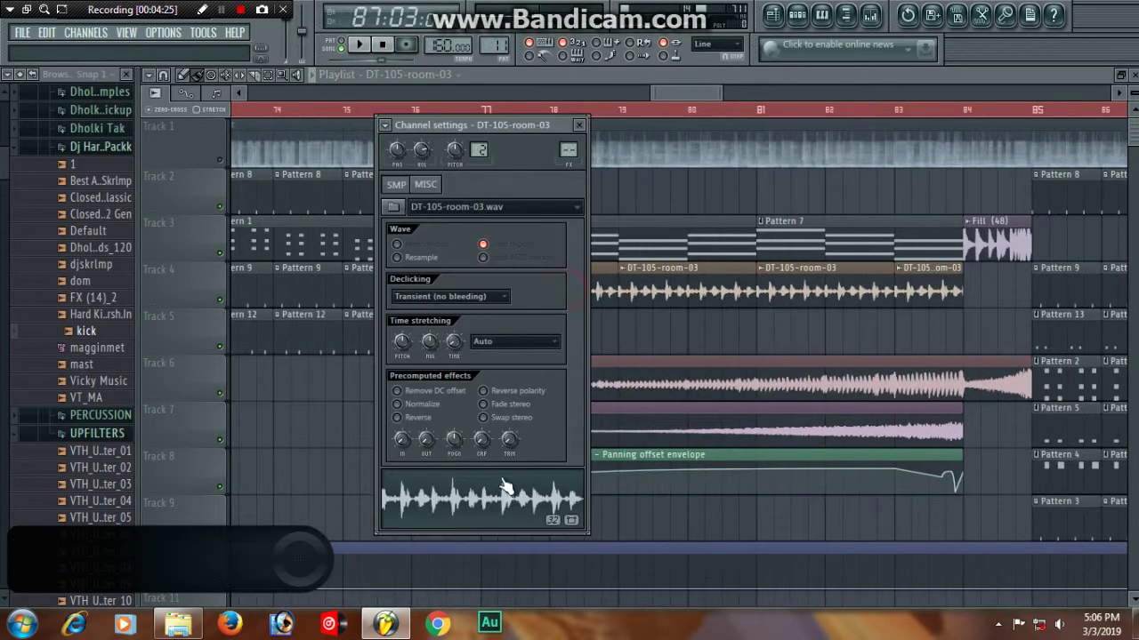
{"action": "left_click", "coordinate": [673, 95]}
Open Pattern 7's reFX Nexus #2 chords in the piano roll, fit all four bars in view, and play the pattern
{"action": "double_click", "coordinate": [522, 237]}
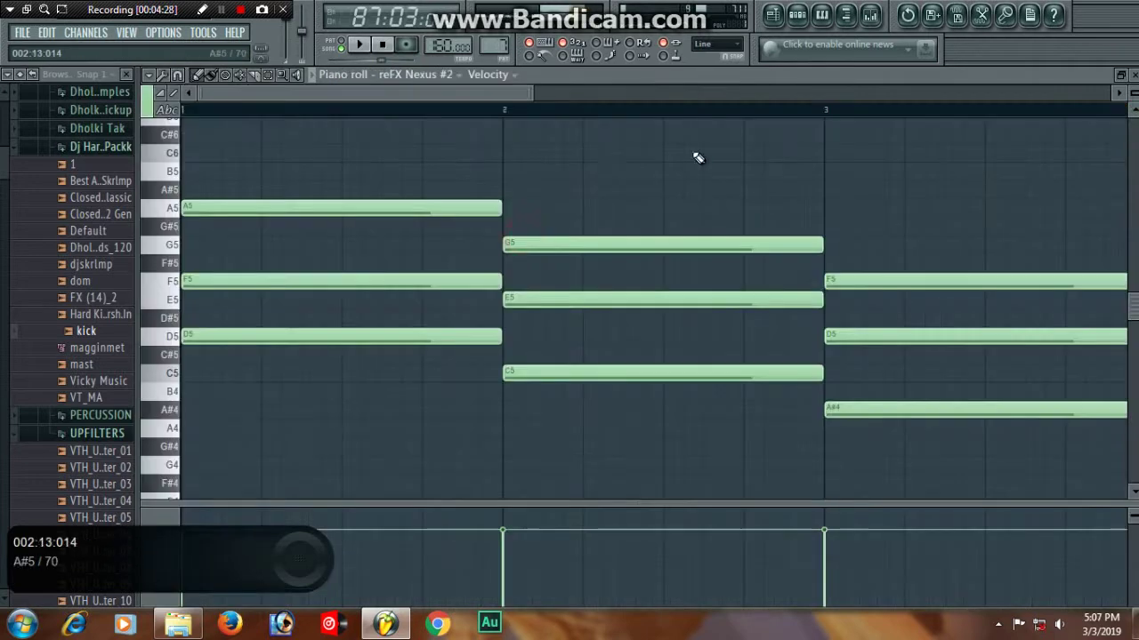
{"action": "scroll", "coordinate": [538, 121], "scroll_direction": "down", "scroll_amount": 3}
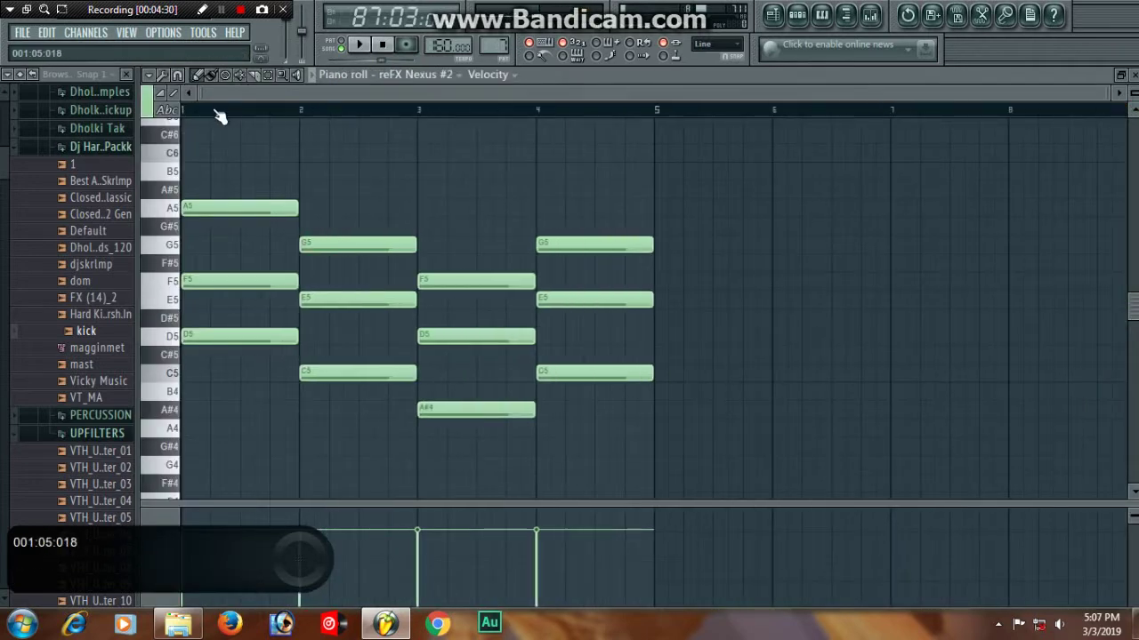
{"action": "scroll", "coordinate": [204, 113], "scroll_direction": "up", "scroll_amount": 3}
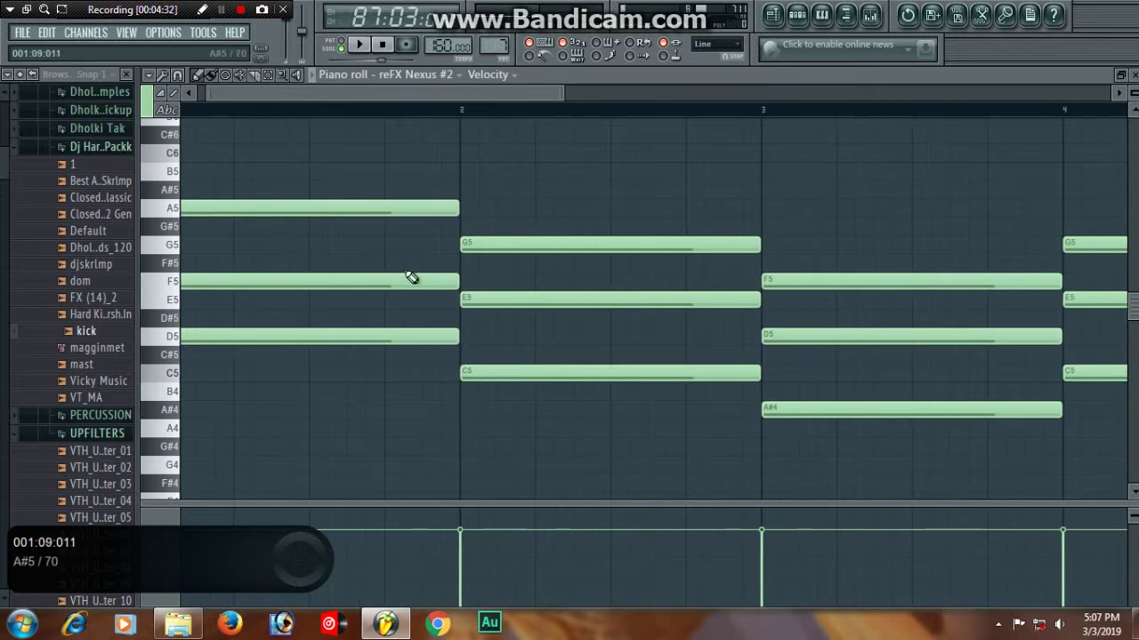
{"action": "scroll", "coordinate": [394, 121], "scroll_direction": "down", "scroll_amount": 2}
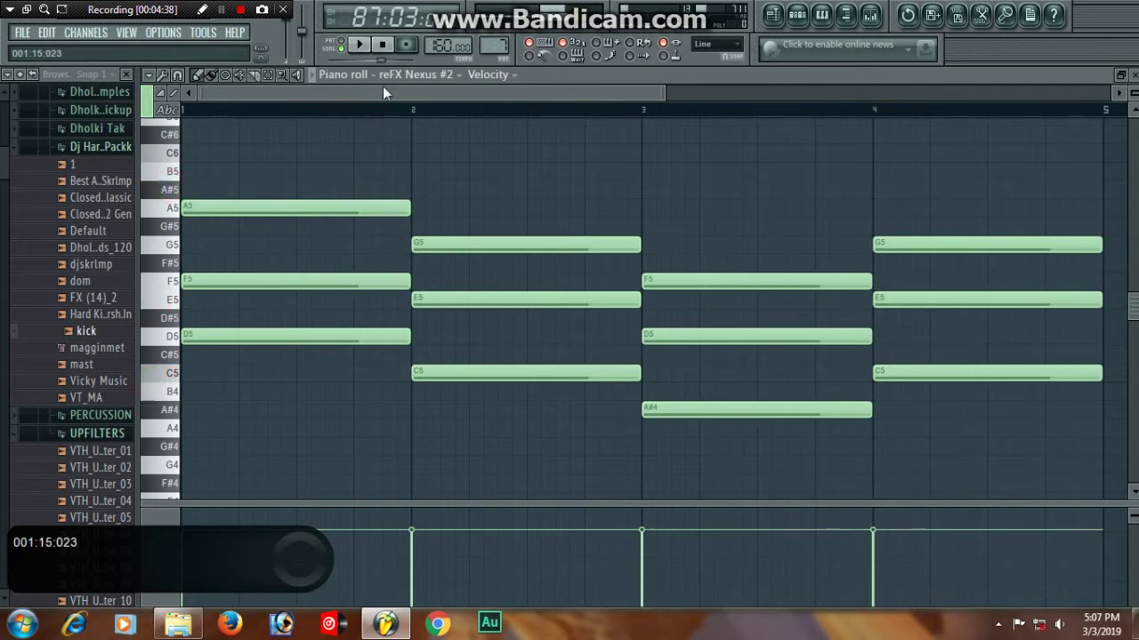
{"action": "left_click", "coordinate": [313, 76]}
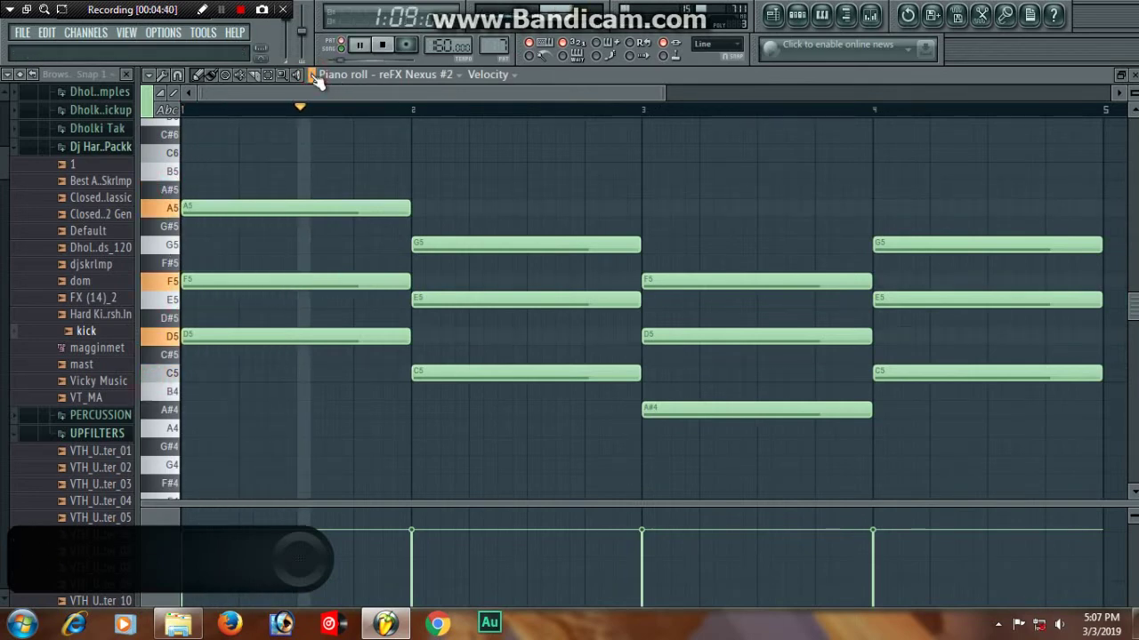
Show Pattern 7's channels and open the reFX Nexus #2 plugin to reveal its preset
{"action": "left_click", "coordinate": [797, 14]}
{"action": "scroll", "coordinate": [682, 326], "scroll_direction": "down", "scroll_amount": 10}
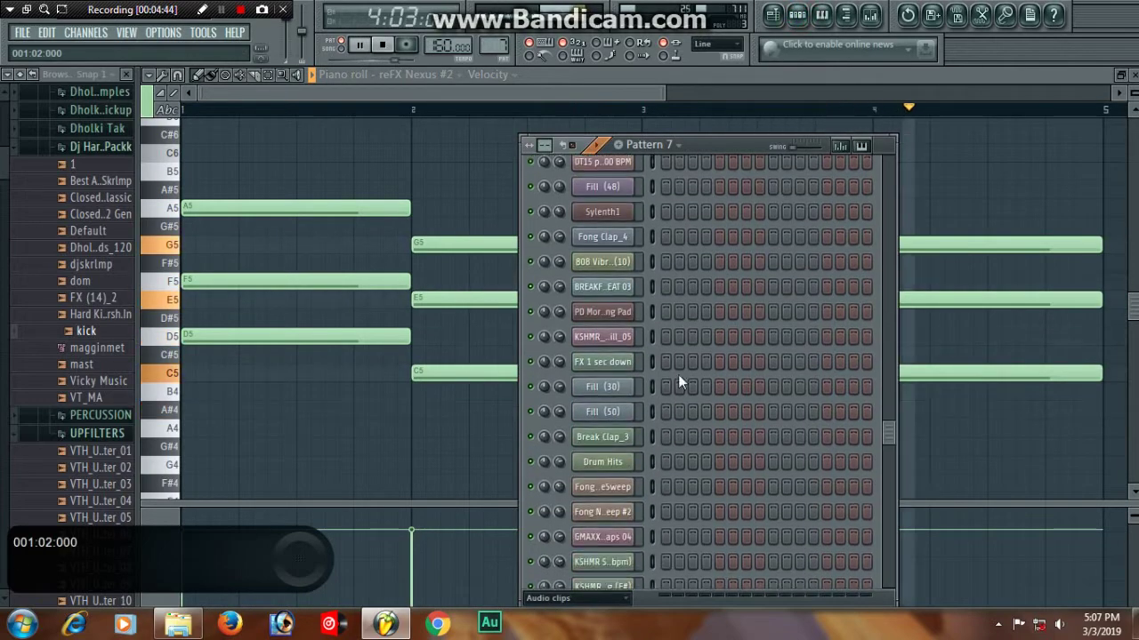
{"action": "scroll", "coordinate": [649, 189], "scroll_direction": "down", "scroll_amount": 5}
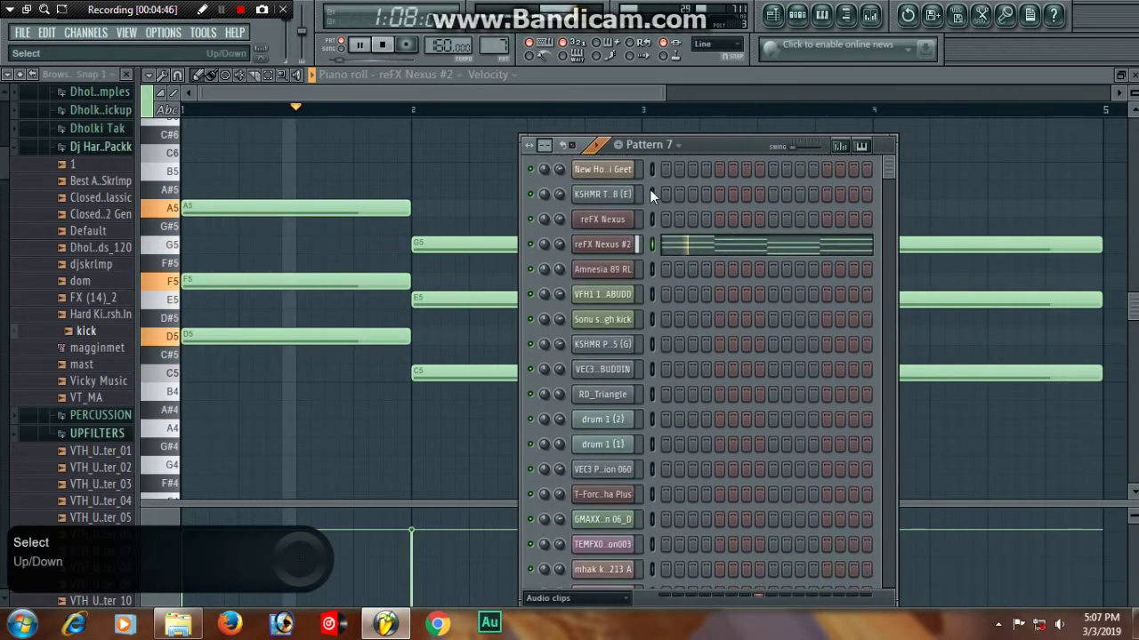
{"action": "left_click", "coordinate": [623, 231]}
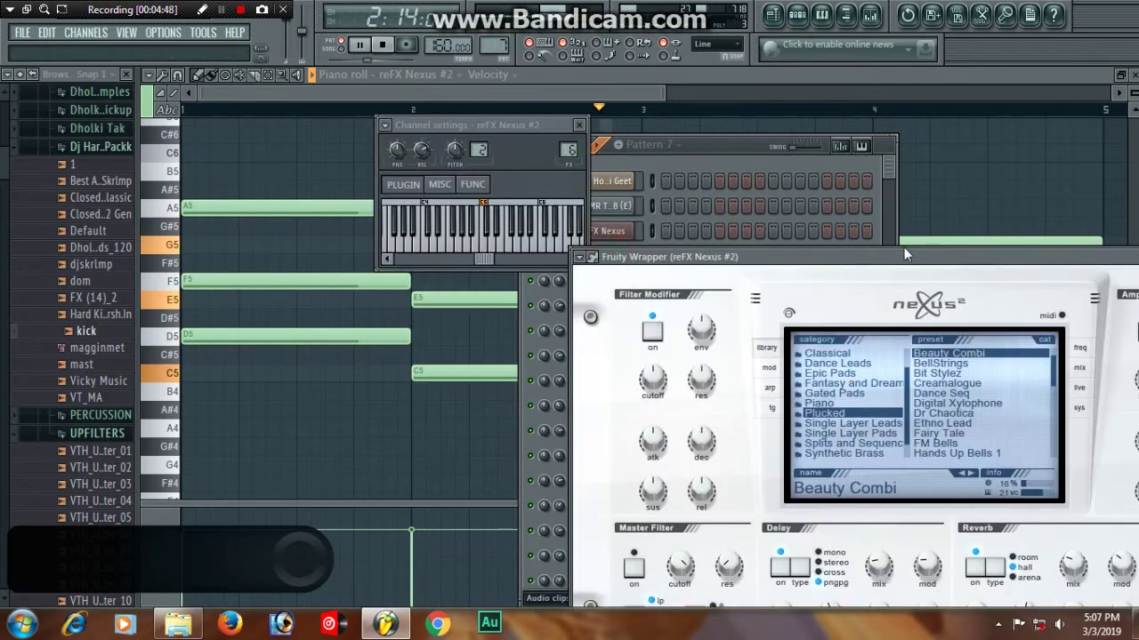
Examine the preset of Pattern 7's reFX Nexus #2, close its windows, and return to the playlist
{"action": "left_click_drag", "start_coordinate": [904, 255], "coordinate": [605, 129]}
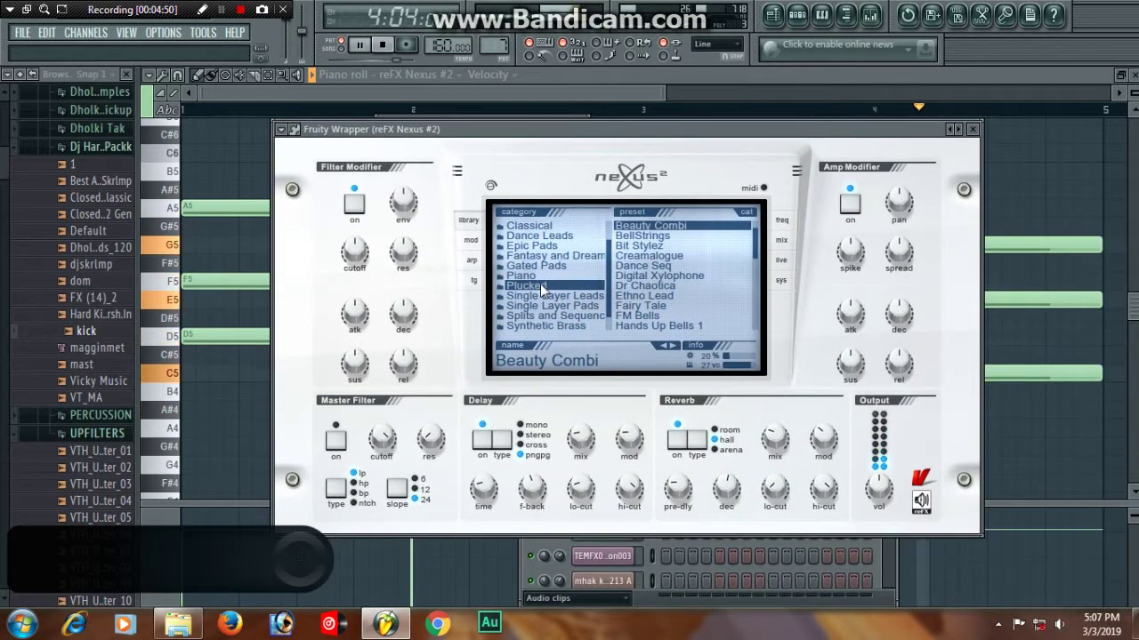
{"action": "left_click", "coordinate": [578, 100]}
{"action": "left_click", "coordinate": [797, 14]}
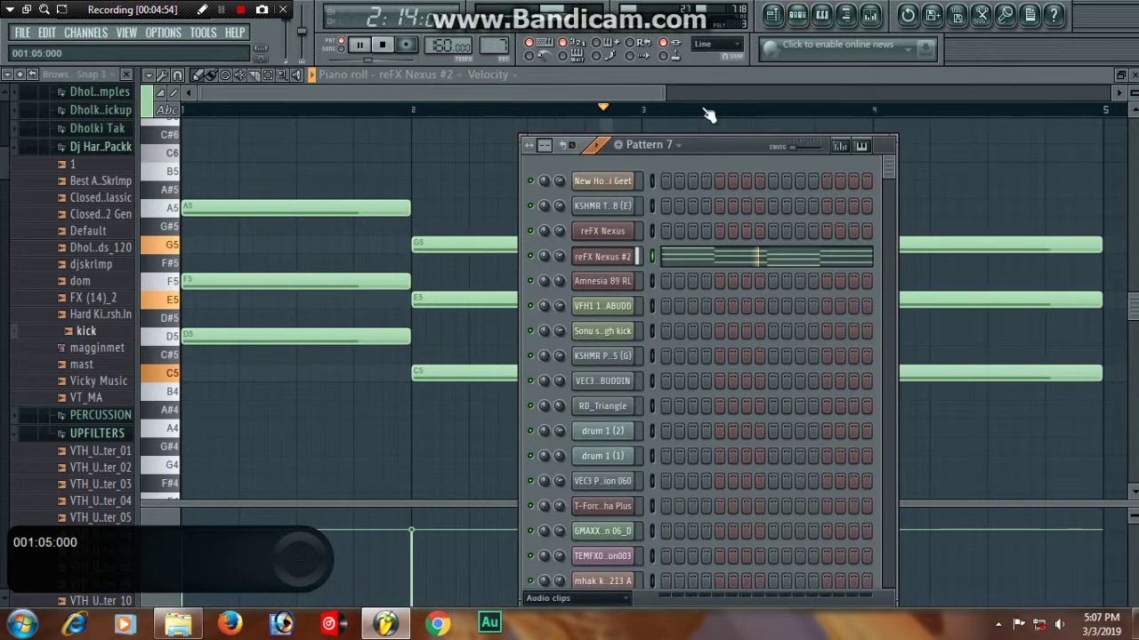
{"action": "left_click", "coordinate": [772, 15]}
Play the song from just before bar 77 and follow the build-up into the patterns that start at bar 85
{"action": "left_click", "coordinate": [452, 109]}
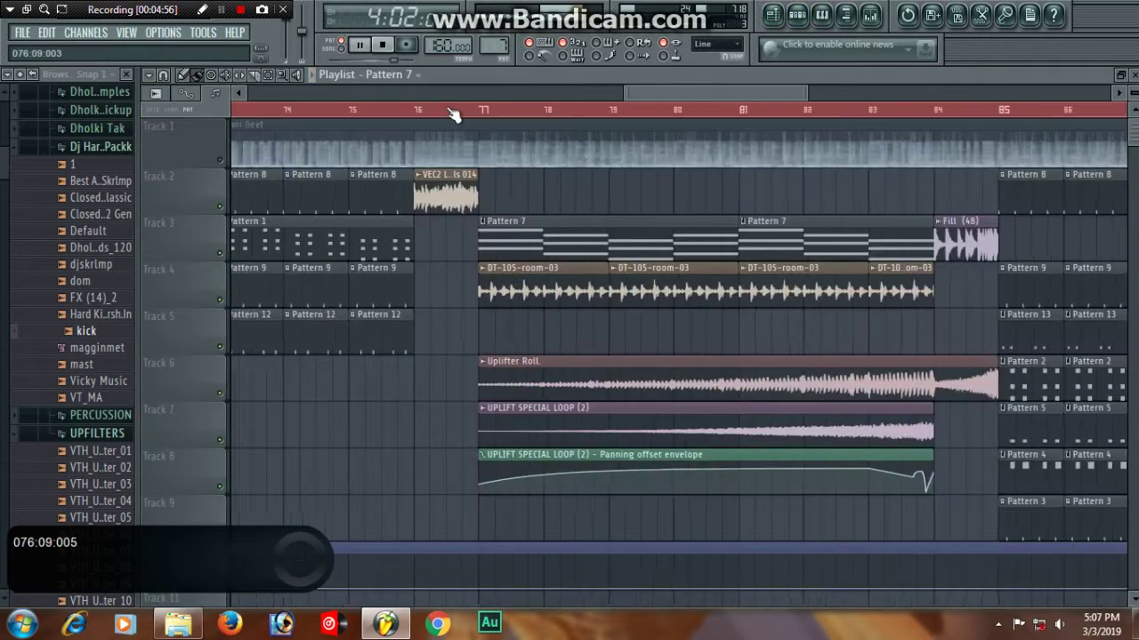
{"action": "scroll", "coordinate": [506, 114], "scroll_direction": "up", "scroll_amount": 5}
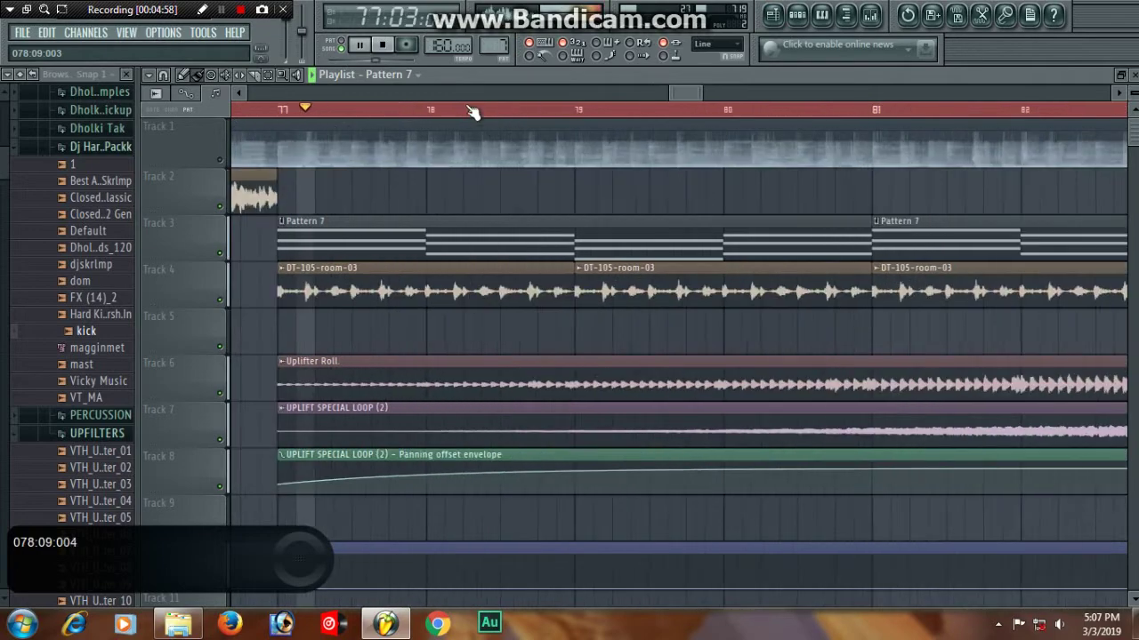
{"action": "scroll", "coordinate": [378, 114], "scroll_direction": "down", "scroll_amount": 4}
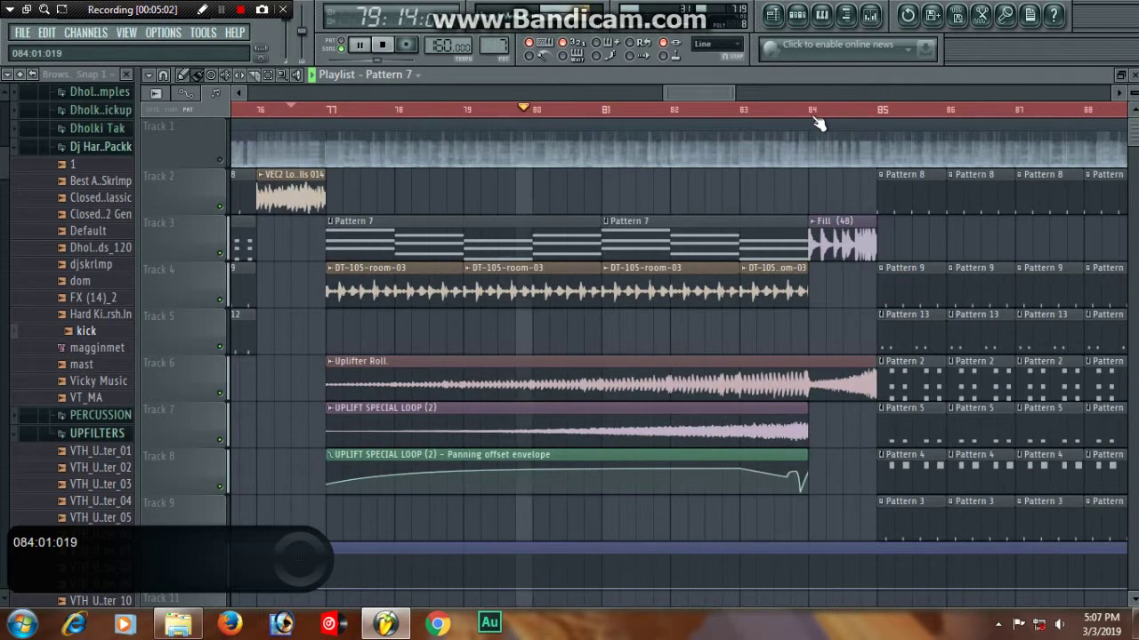
{"action": "scroll", "coordinate": [818, 120], "scroll_direction": "down", "scroll_amount": 6}
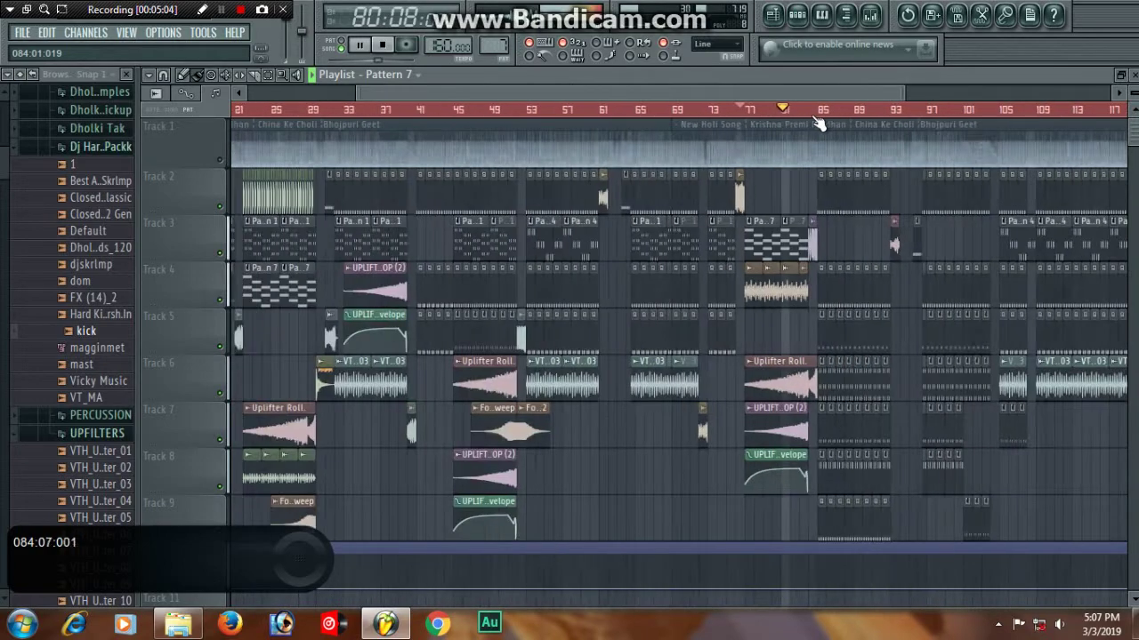
{"action": "scroll", "coordinate": [841, 116], "scroll_direction": "up", "scroll_amount": 7}
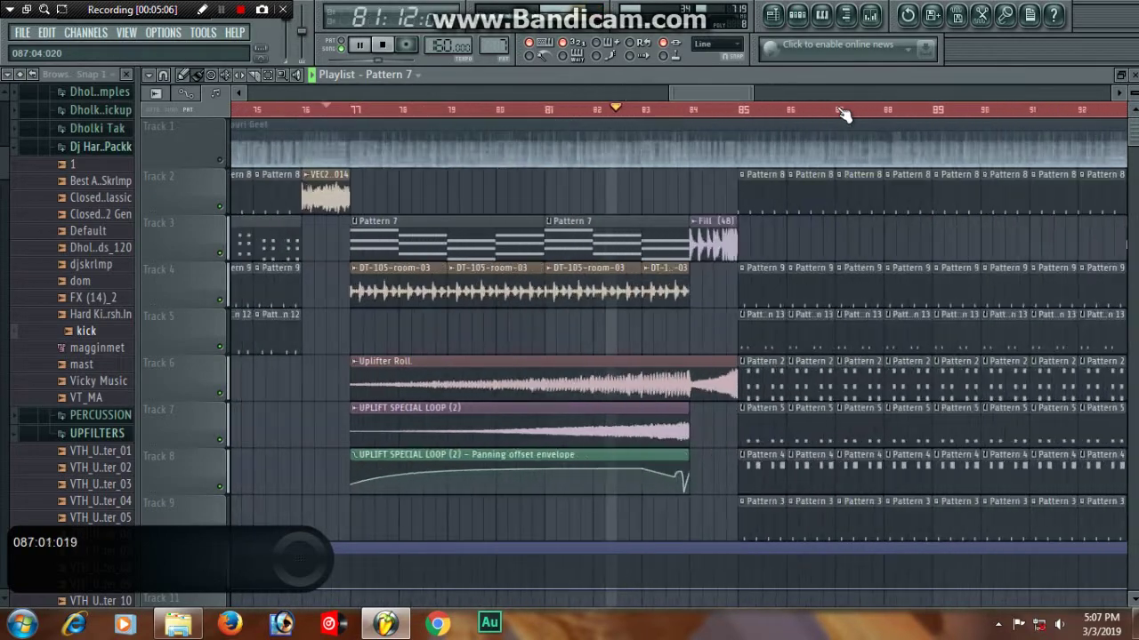
{"action": "scroll", "coordinate": [841, 115], "scroll_direction": "up", "scroll_amount": 3}
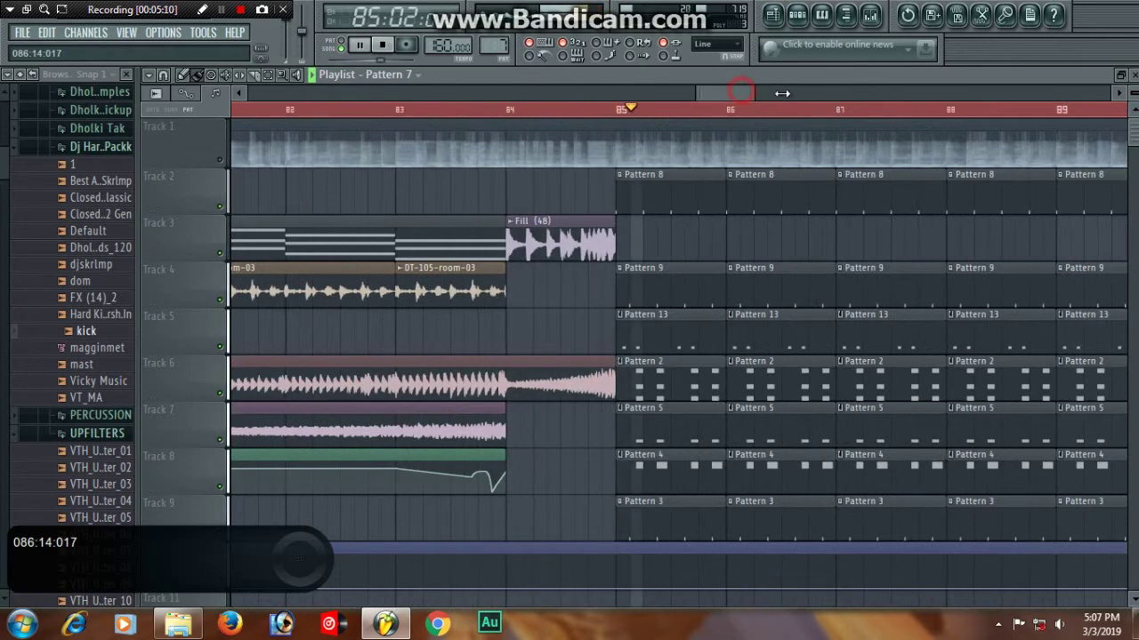
{"action": "scroll", "coordinate": [361, 118], "scroll_direction": "down", "scroll_amount": 2}
{"action": "scroll", "coordinate": [361, 114], "scroll_direction": "up", "scroll_amount": 3}
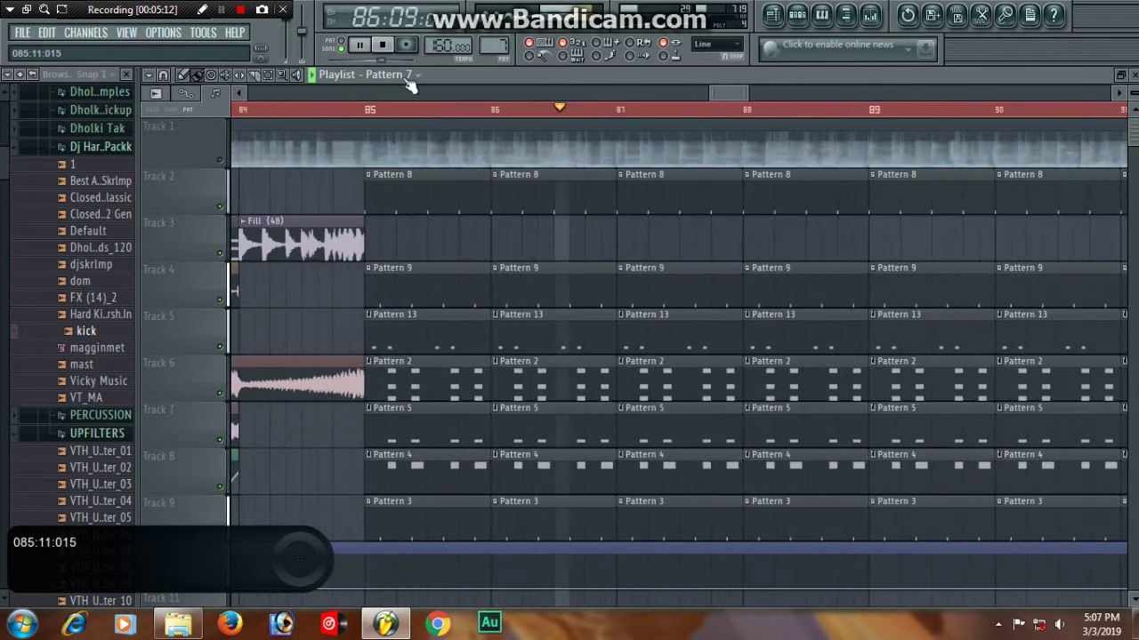
Show Pattern 9's step sequence and Pattern 13's lofas 2 notes in the piano roll, and return to the playlist
{"action": "double_click", "coordinate": [465, 303]}
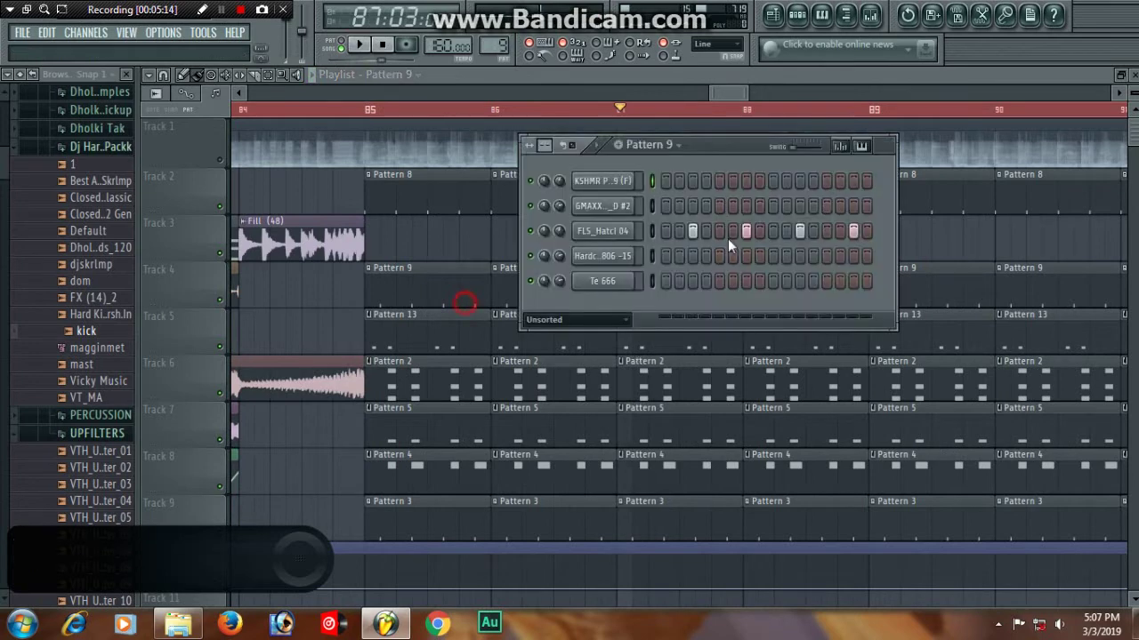
{"action": "double_click", "coordinate": [400, 352]}
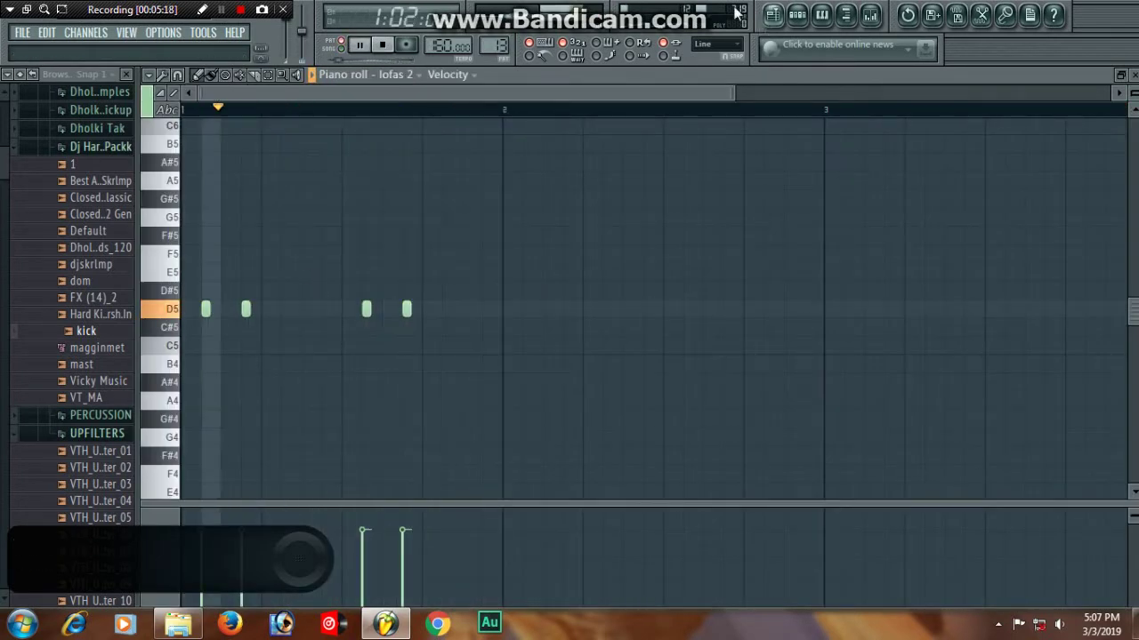
{"action": "left_click", "coordinate": [797, 15]}
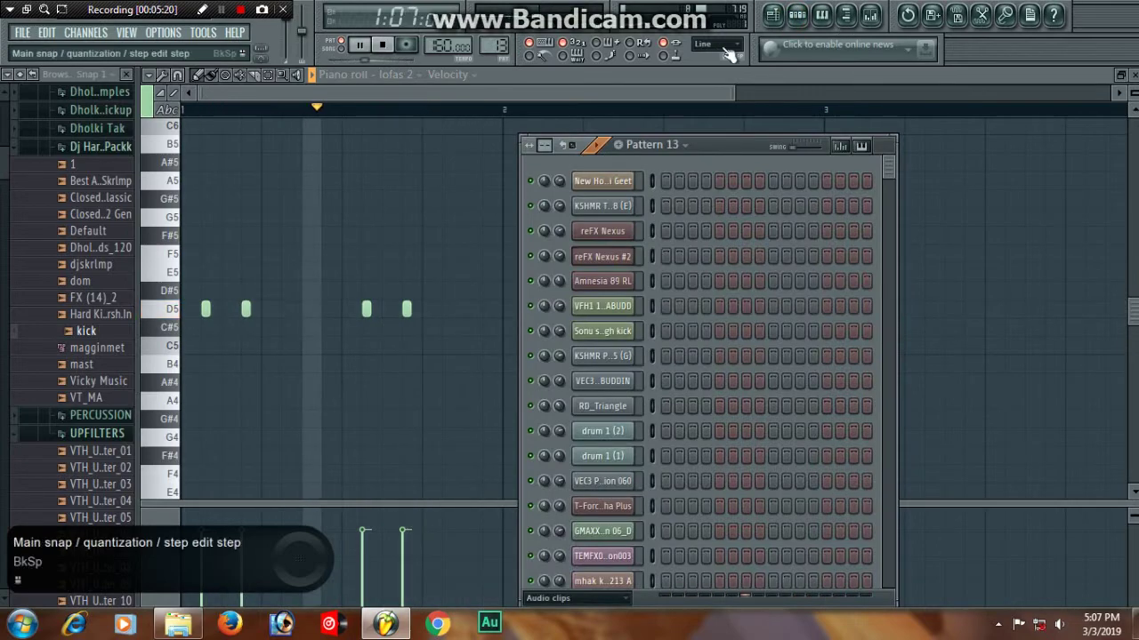
{"action": "left_click", "coordinate": [773, 14]}
Display Pattern 13's channel list over the playlist and bring its lofas 2 channel into view
{"action": "left_click", "coordinate": [797, 15]}
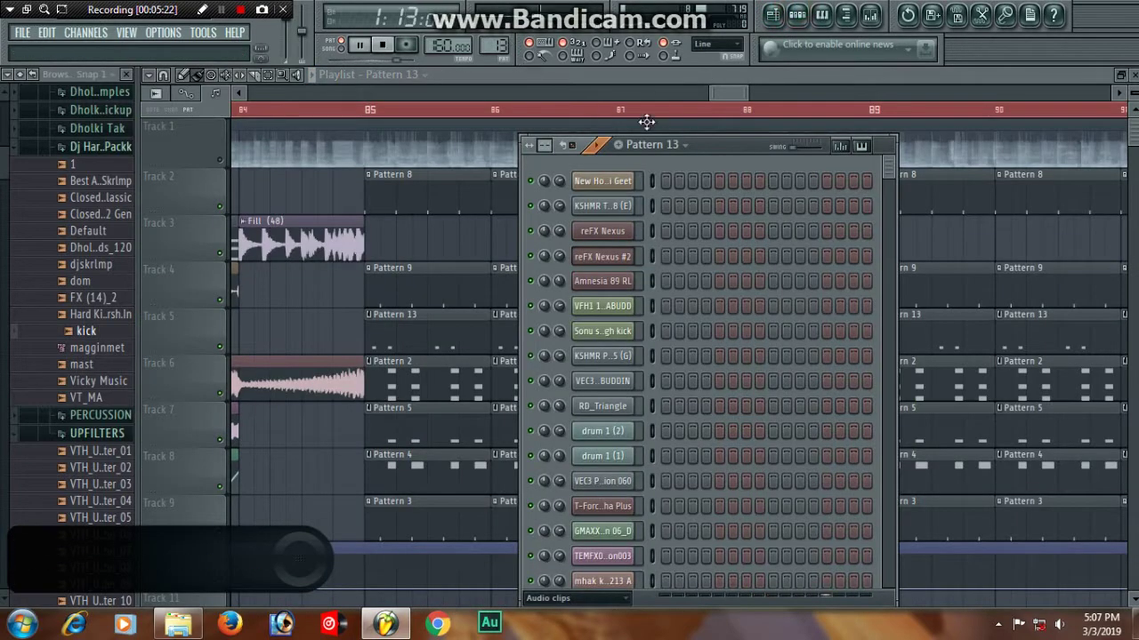
{"action": "left_click_drag", "start_coordinate": [727, 161], "coordinate": [758, 20]}
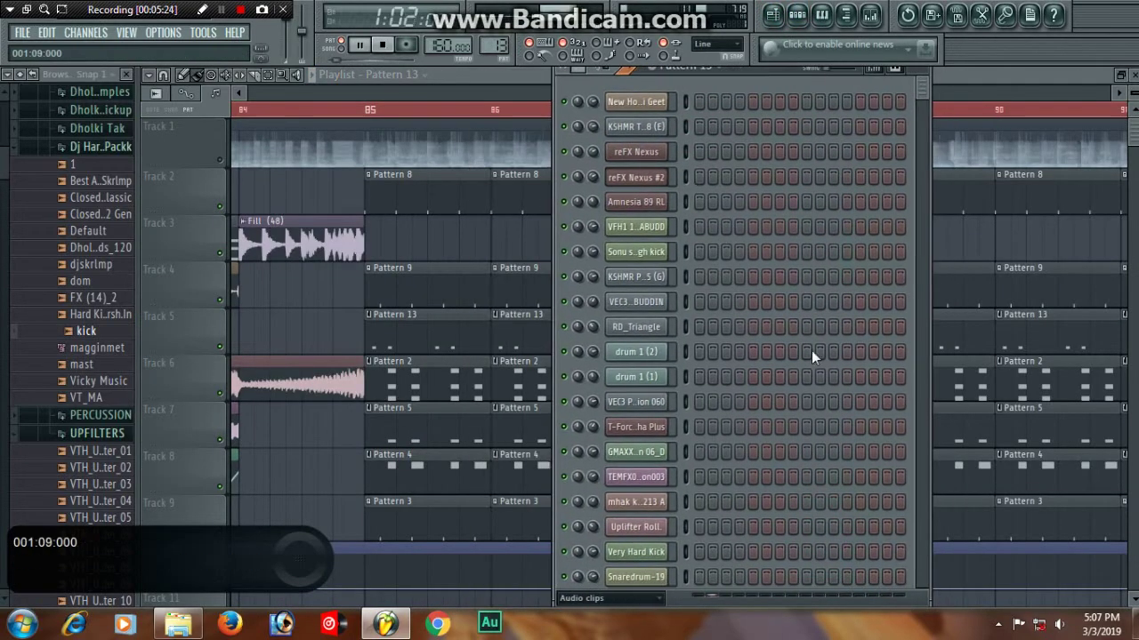
{"action": "scroll", "coordinate": [812, 350], "scroll_direction": "down", "scroll_amount": 5}
{"action": "scroll", "coordinate": [811, 351], "scroll_direction": "up", "scroll_amount": 5}
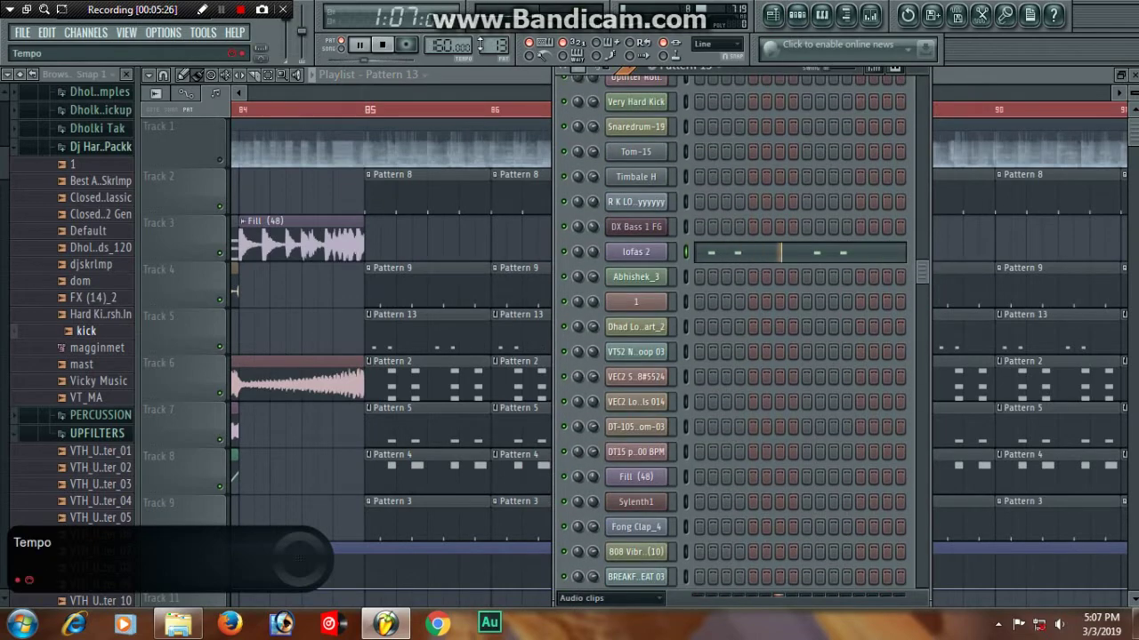
Switch to Pattern 14, view all four bars of its Sylenth1 notes in the piano roll, and check the system volume
{"action": "scroll", "coordinate": [481, 45], "scroll_direction": "up", "scroll_amount": 1}
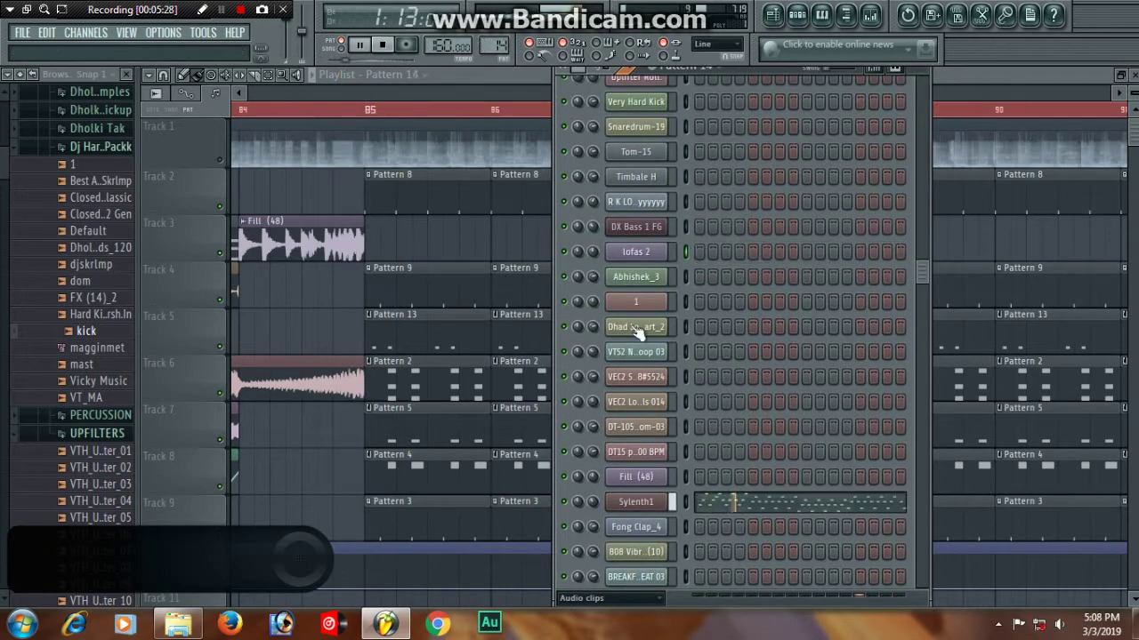
{"action": "left_click", "coordinate": [746, 504]}
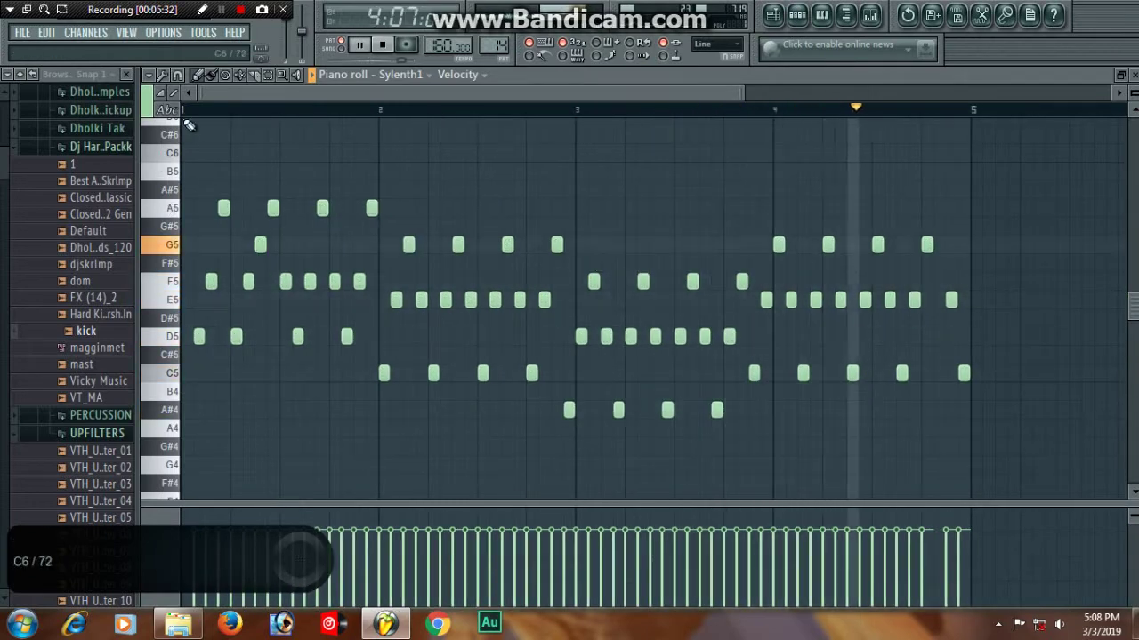
{"action": "scroll", "coordinate": [197, 105], "scroll_direction": "up", "scroll_amount": 1}
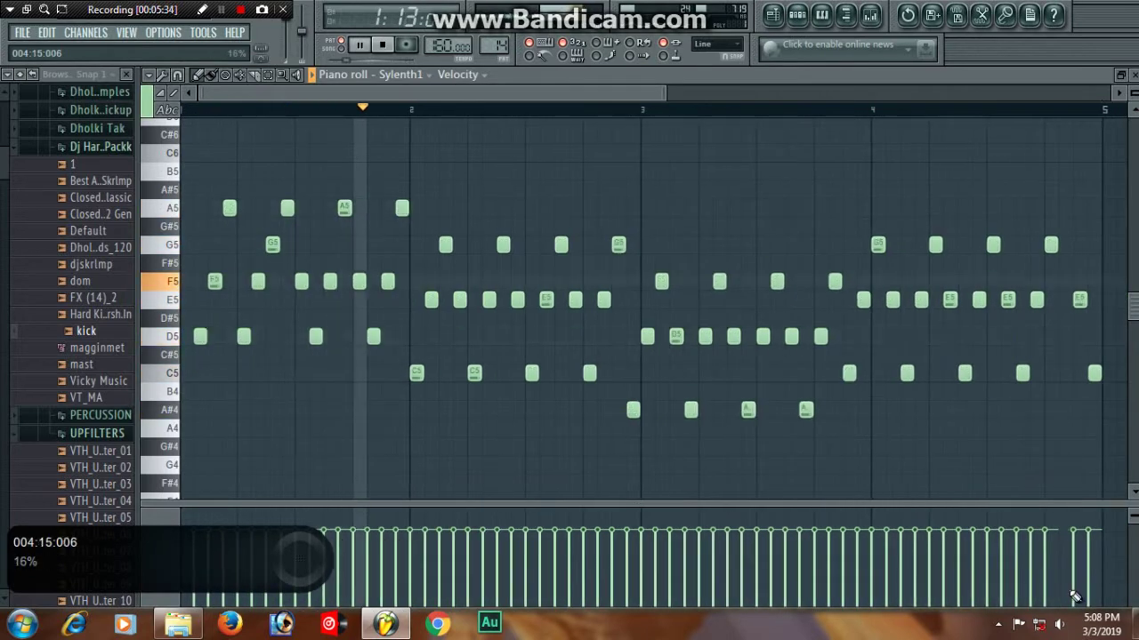
{"action": "left_click", "coordinate": [1061, 625]}
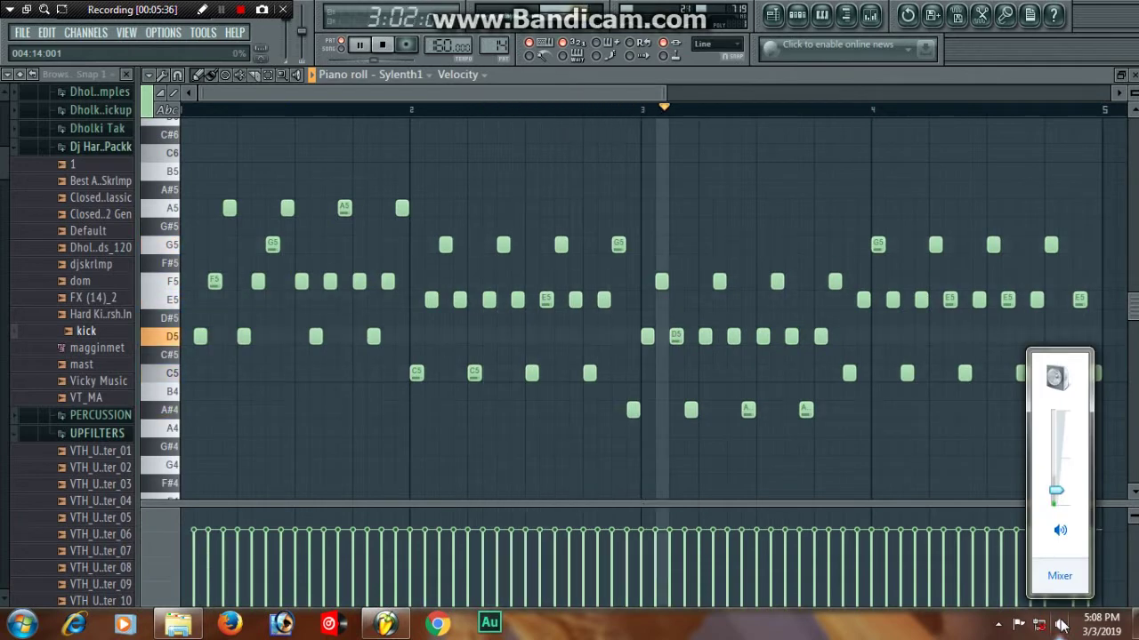
{"action": "left_click", "coordinate": [525, 92]}
Open Pattern 14's Sylenth1 plugin to examine its preset, and close both the plugin and its channel settings
{"action": "left_click", "coordinate": [797, 15]}
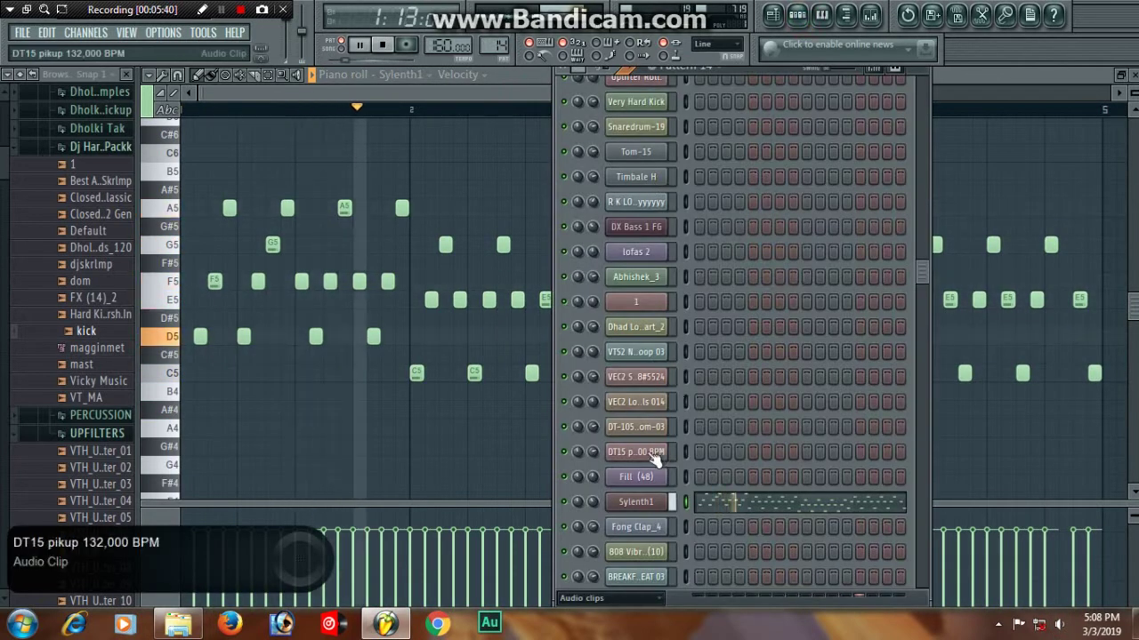
{"action": "left_click", "coordinate": [647, 503]}
{"action": "left_click_drag", "start_coordinate": [939, 172], "coordinate": [699, 87]}
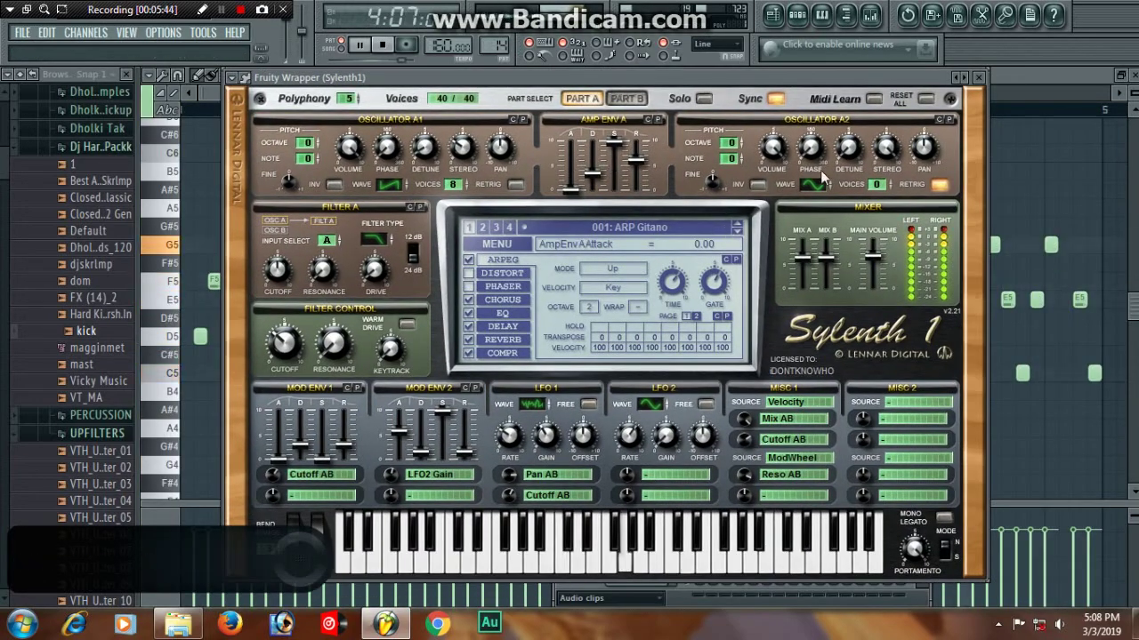
{"action": "left_click", "coordinate": [979, 77]}
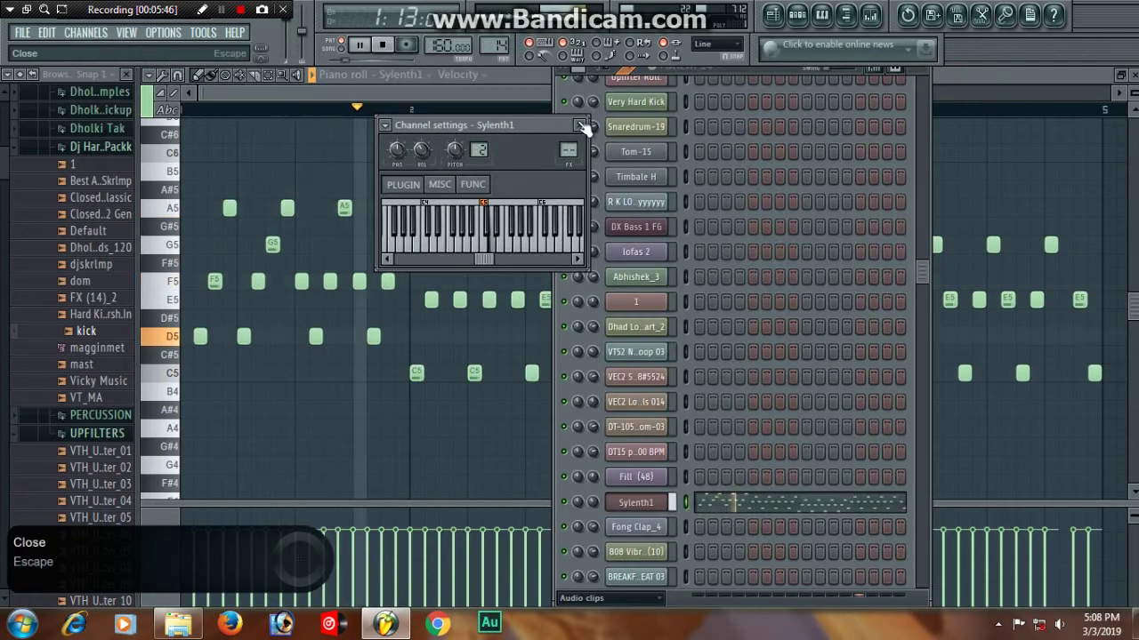
{"action": "left_click", "coordinate": [583, 127]}
Return to the playlist and place Pattern 14's channel list over its bars 85 to 87
{"action": "left_click_drag", "start_coordinate": [766, 70], "coordinate": [723, 143]}
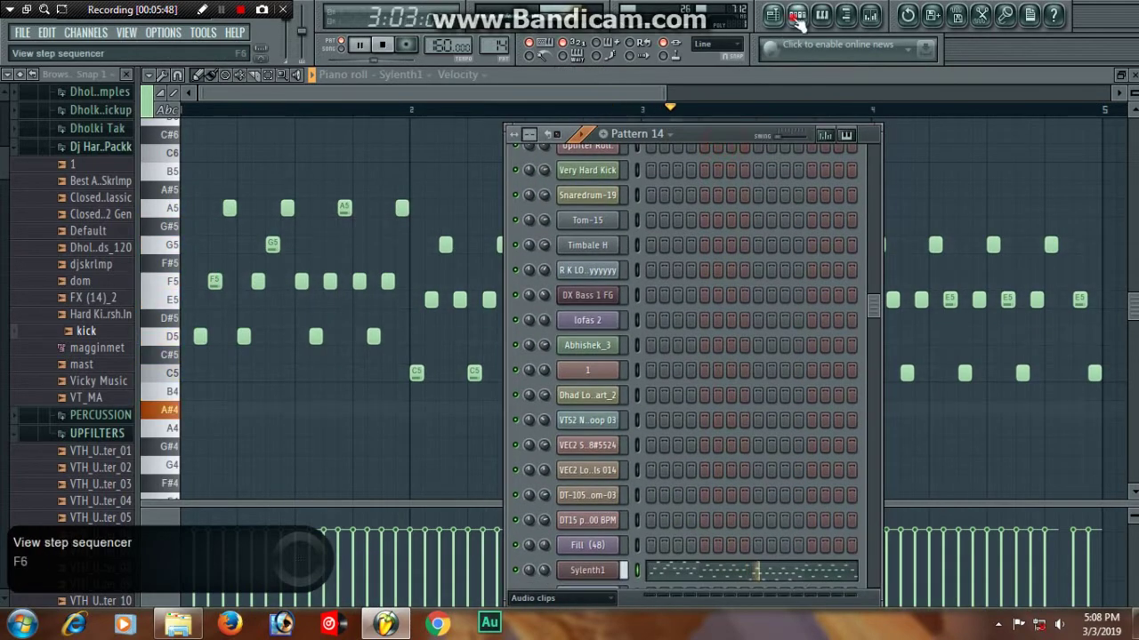
{"action": "left_click", "coordinate": [797, 16]}
{"action": "left_click", "coordinate": [772, 15]}
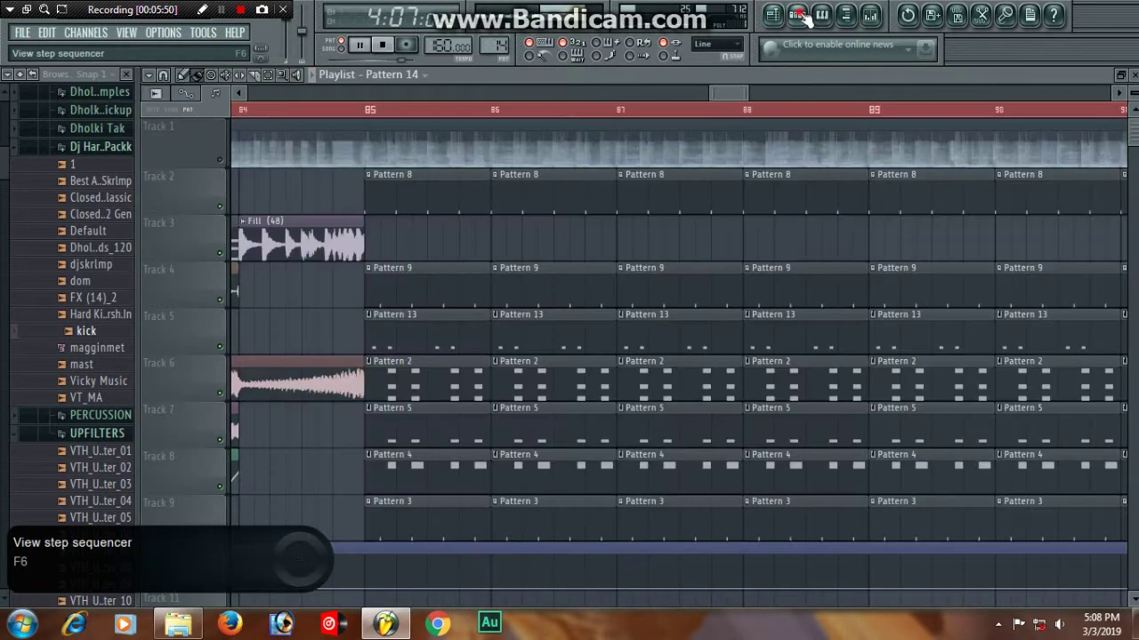
{"action": "left_click", "coordinate": [797, 16]}
{"action": "left_click_drag", "start_coordinate": [732, 127], "coordinate": [533, 72]}
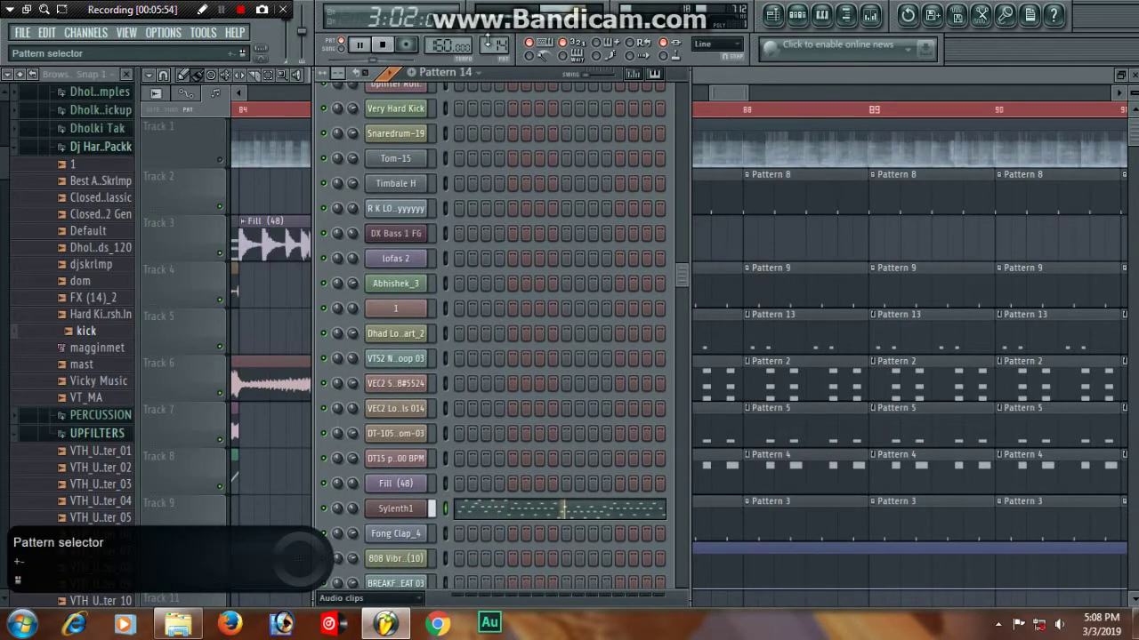
Check the system volume, find Pattern 15's sequenced channel, and open the channel settings of KSHMR Tight Snare 08 (E)
{"action": "left_click", "coordinate": [1061, 628]}
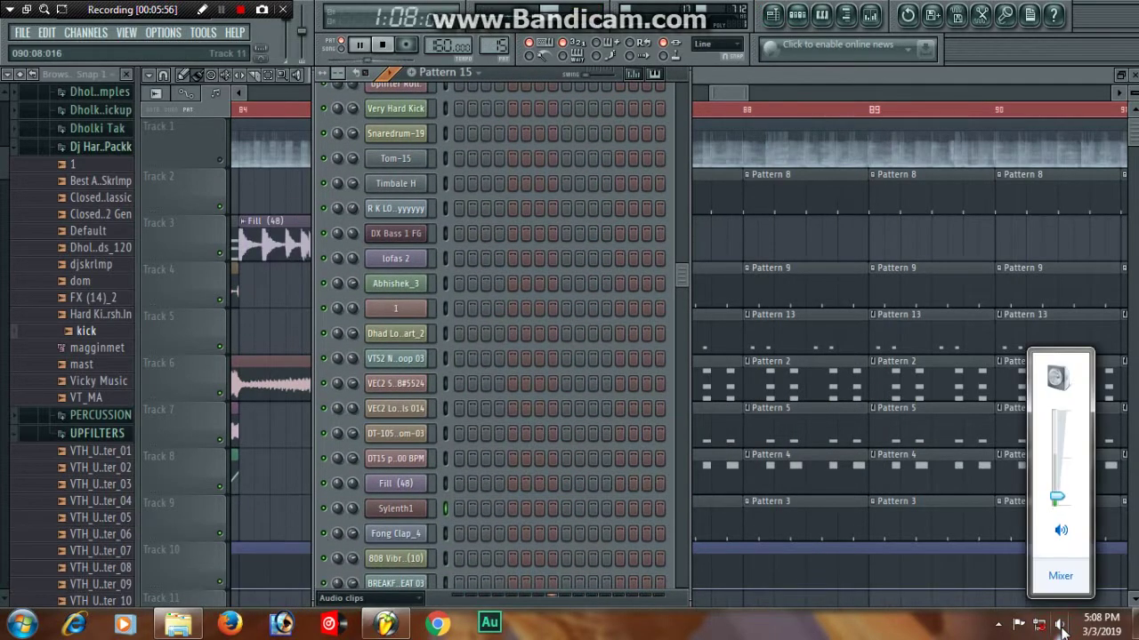
{"action": "scroll", "coordinate": [681, 401], "scroll_direction": "up", "scroll_amount": 10}
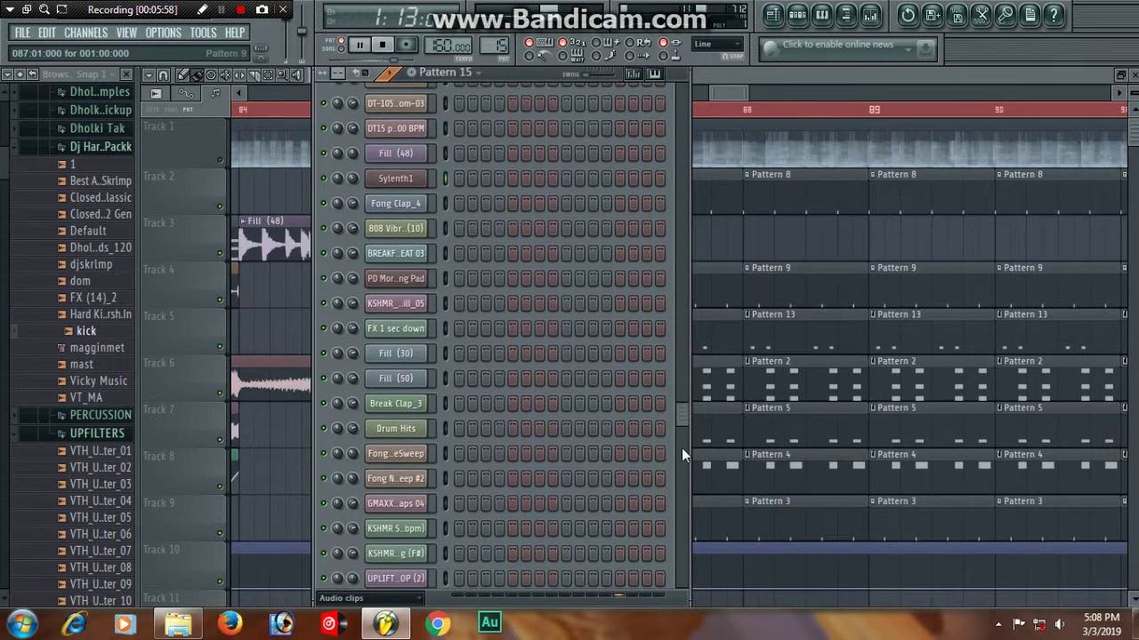
{"action": "scroll", "coordinate": [654, 178], "scroll_direction": "up", "scroll_amount": 5}
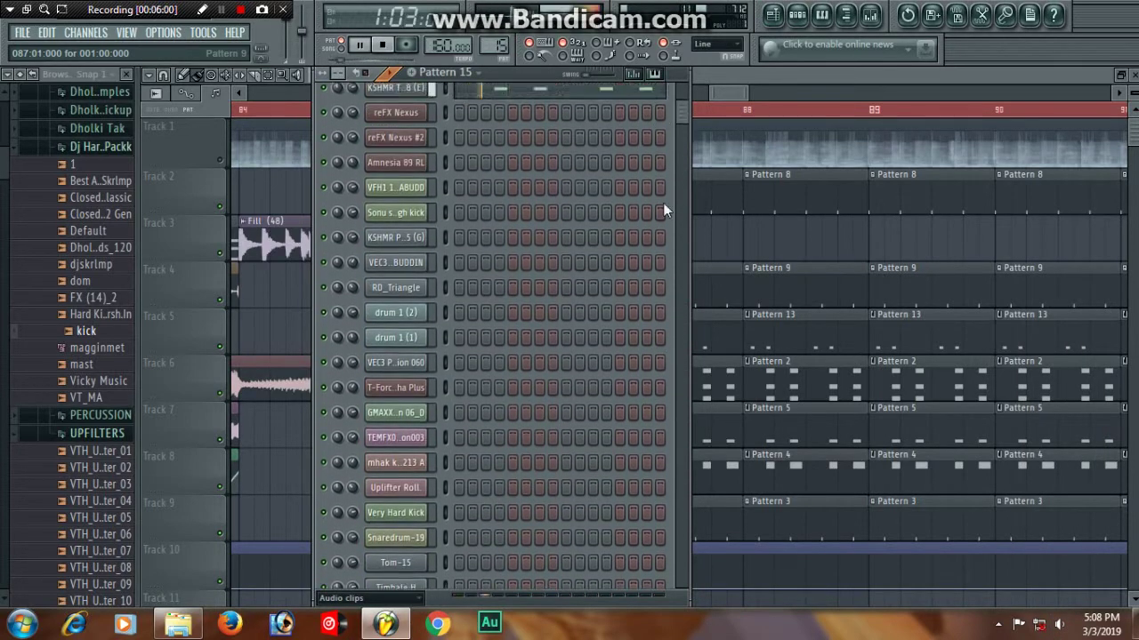
{"action": "scroll", "coordinate": [667, 102], "scroll_direction": "up", "scroll_amount": 2}
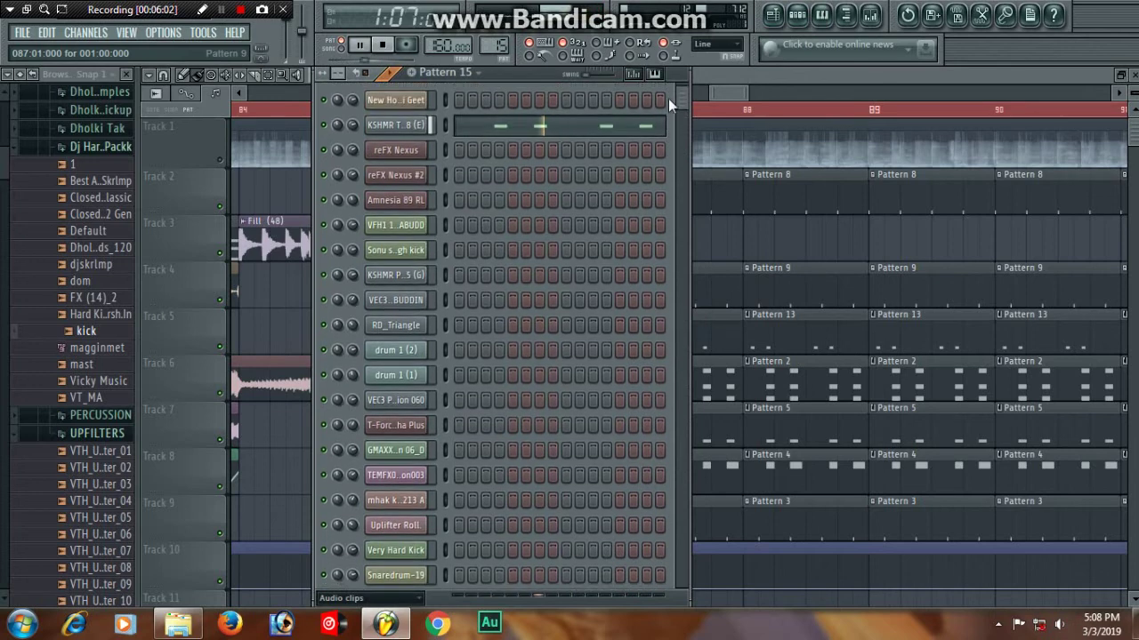
{"action": "left_click", "coordinate": [384, 125]}
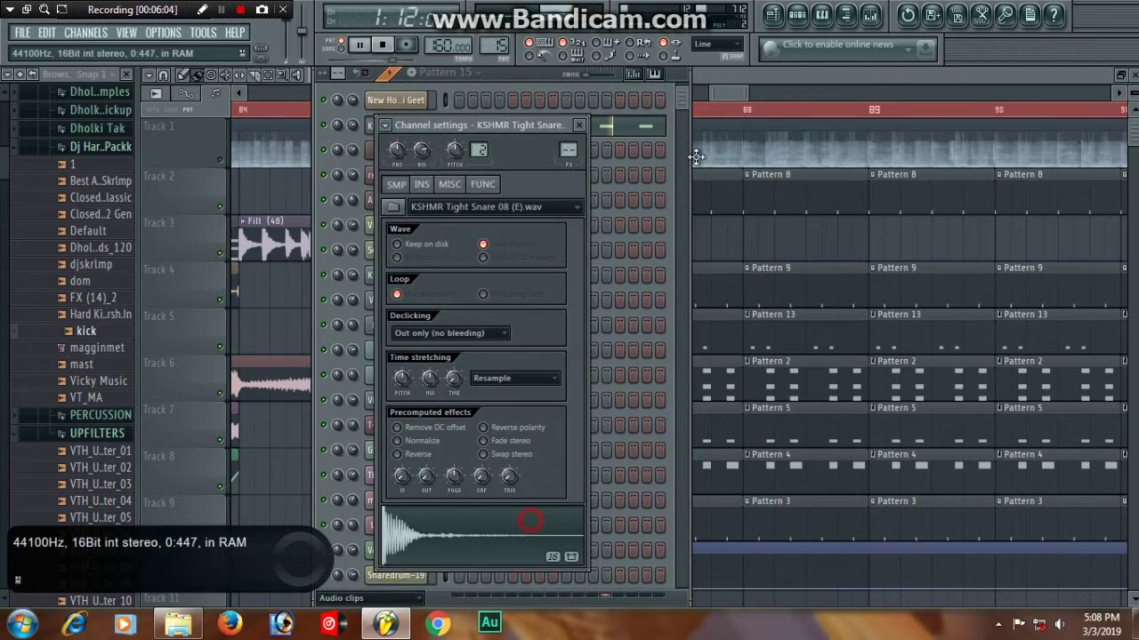
Switch to Pattern 16 and open the channel settings of its KSHMR Percussion High 09 (F) sample
{"action": "scroll", "coordinate": [483, 47], "scroll_direction": "up", "scroll_amount": 1}
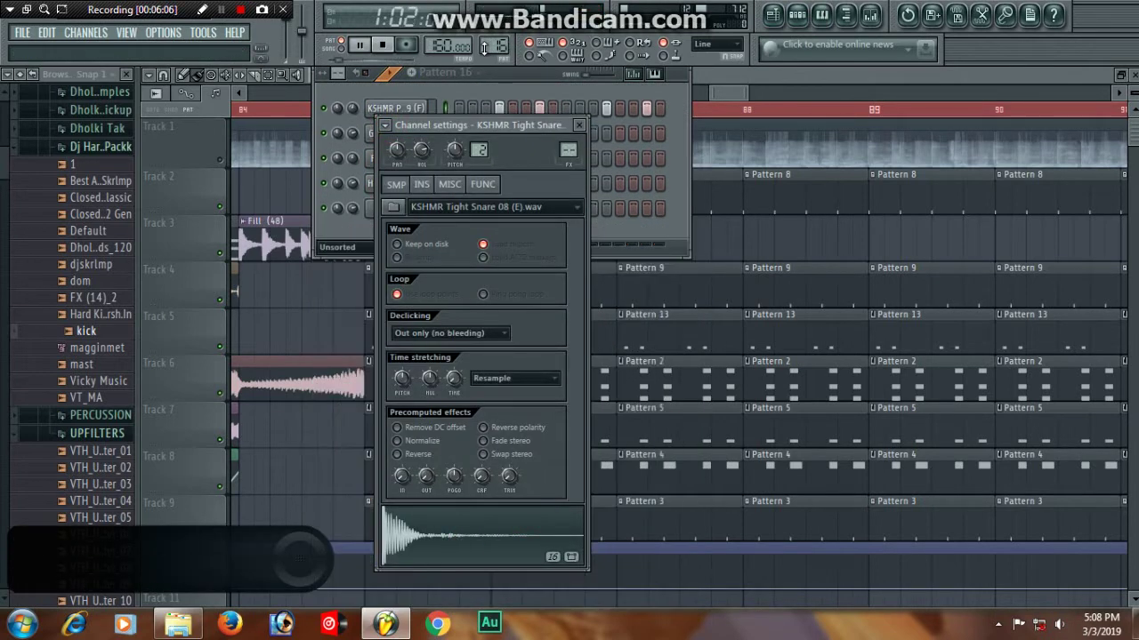
{"action": "left_click_drag", "start_coordinate": [498, 79], "coordinate": [704, 274]}
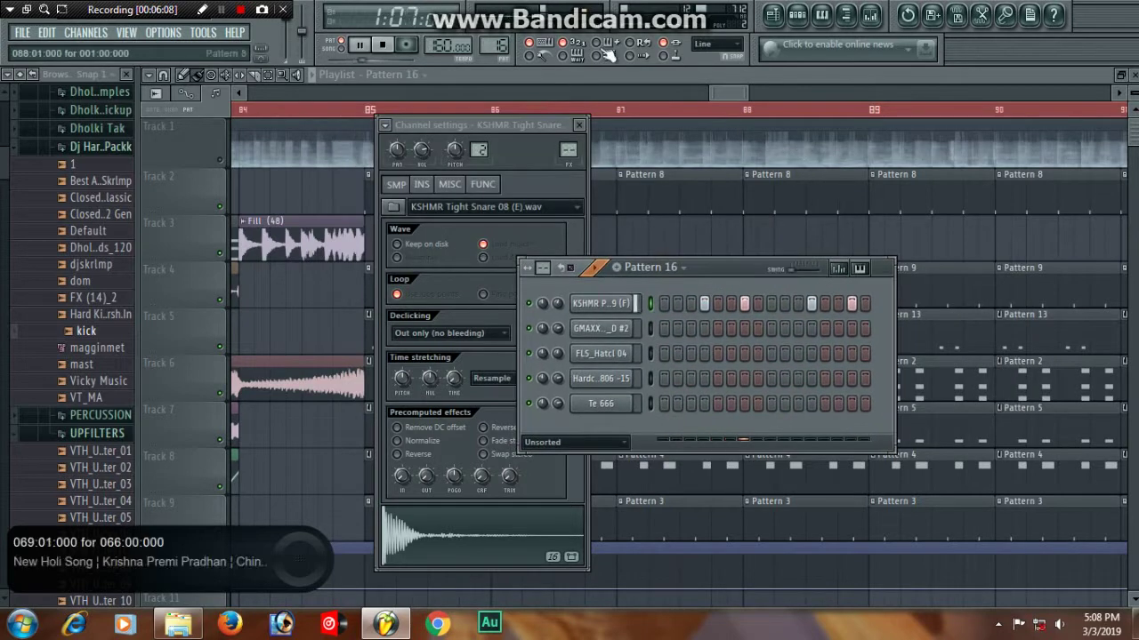
{"action": "left_click", "coordinate": [591, 305]}
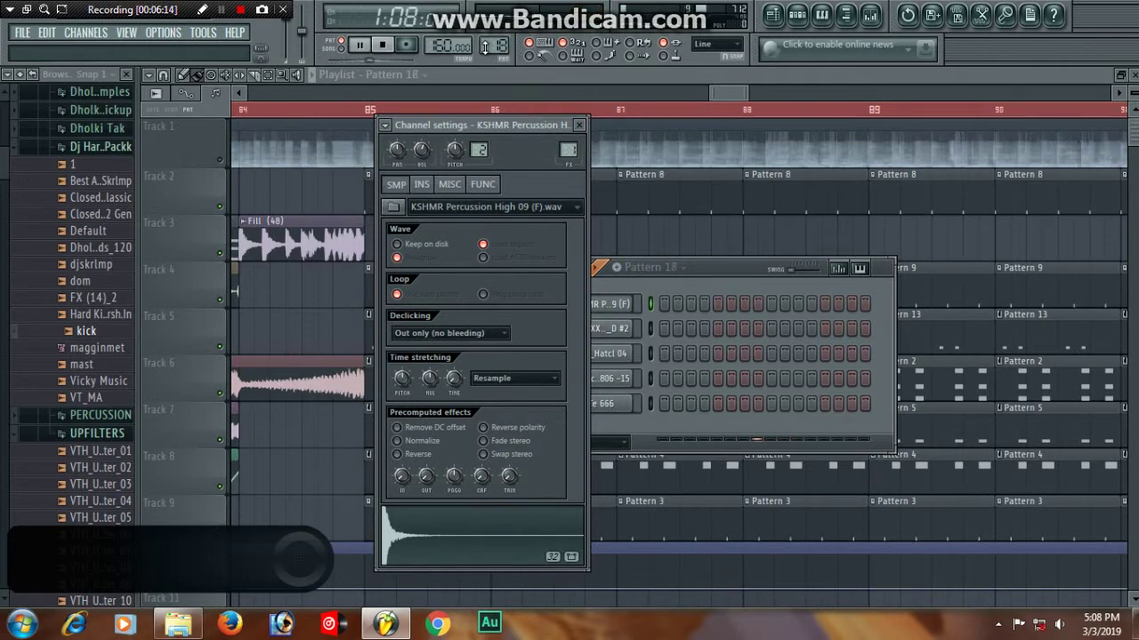
Switch to Pattern 1 and open its reFX Nexus chords in the piano roll
{"action": "scroll", "coordinate": [485, 48], "scroll_direction": "down", "scroll_amount": 6}
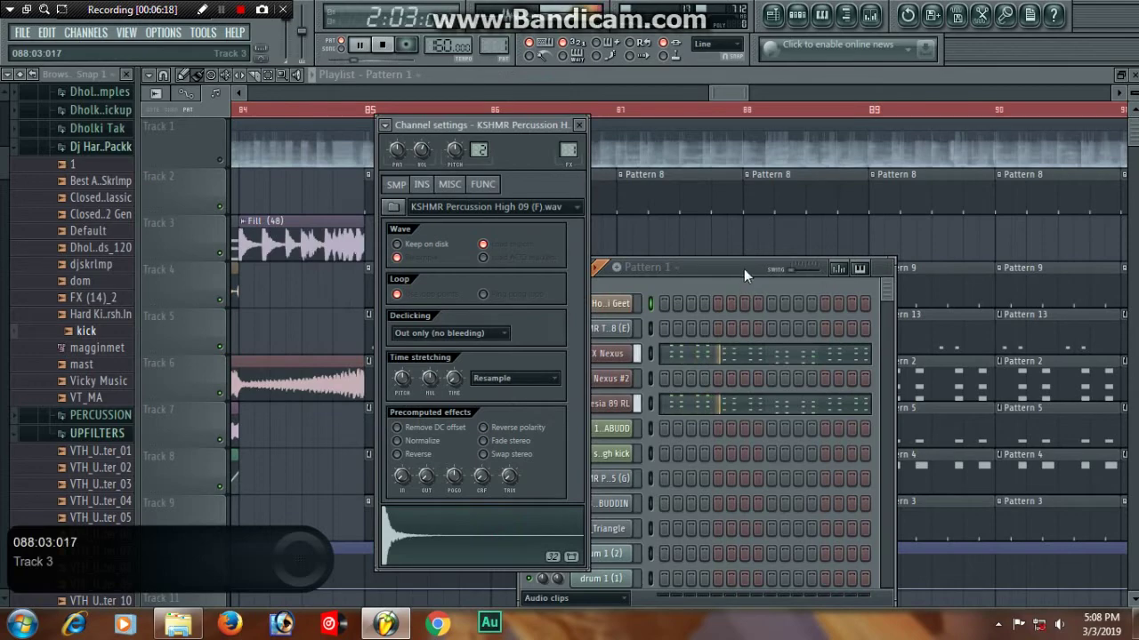
{"action": "left_click_drag", "start_coordinate": [744, 269], "coordinate": [566, 137]}
{"action": "left_click", "coordinate": [571, 224]}
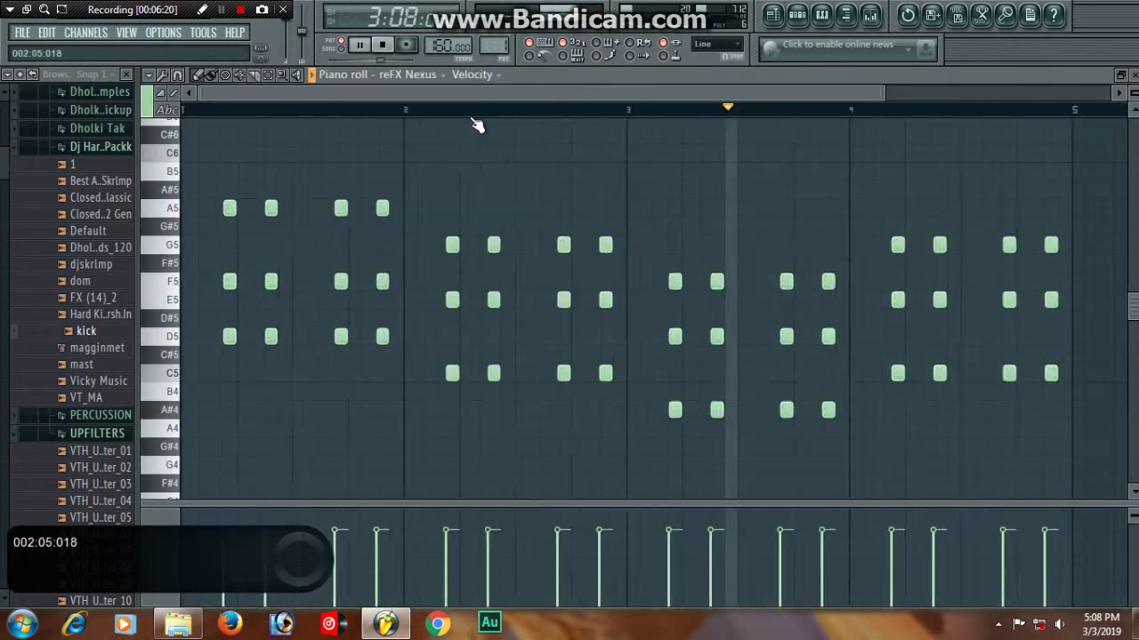
Open Pattern 1's Amnesia 89 RL chords in the piano roll and view all four bars
{"action": "scroll", "coordinate": [541, 299], "scroll_direction": "down", "scroll_amount": 2}
{"action": "left_click", "coordinate": [797, 14]}
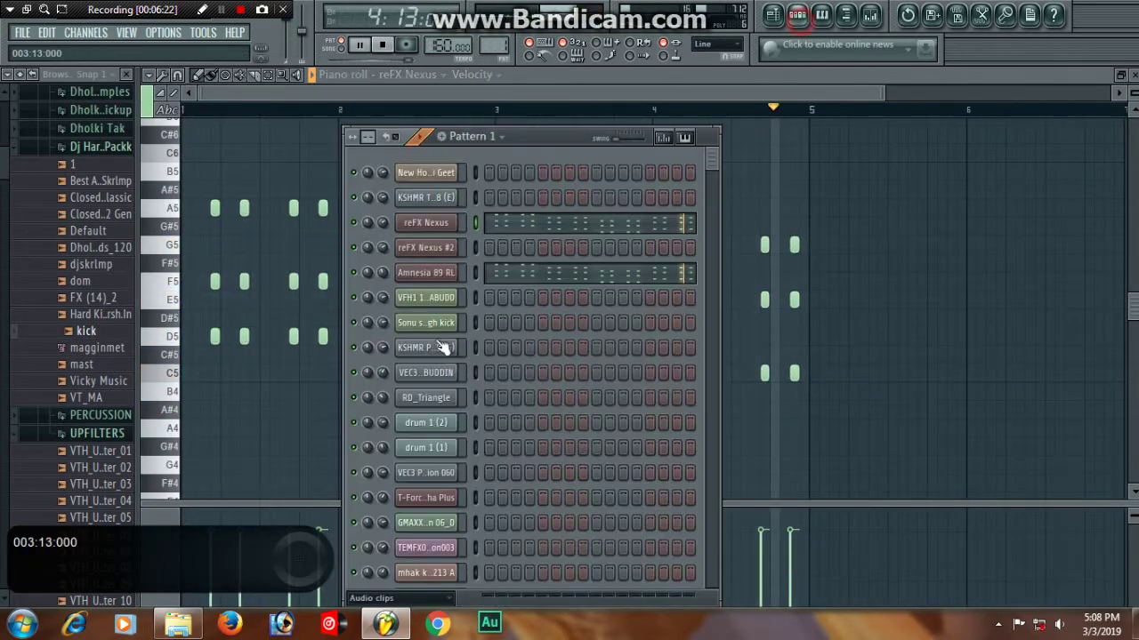
{"action": "left_click", "coordinate": [515, 278]}
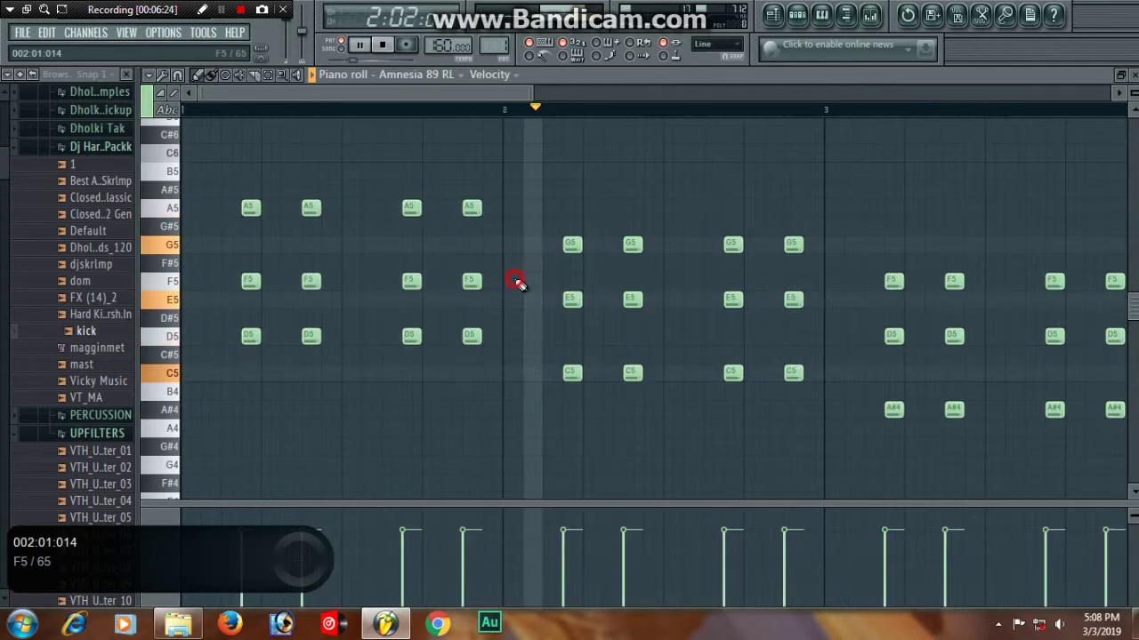
{"action": "scroll", "coordinate": [516, 124], "scroll_direction": "down", "scroll_amount": 2}
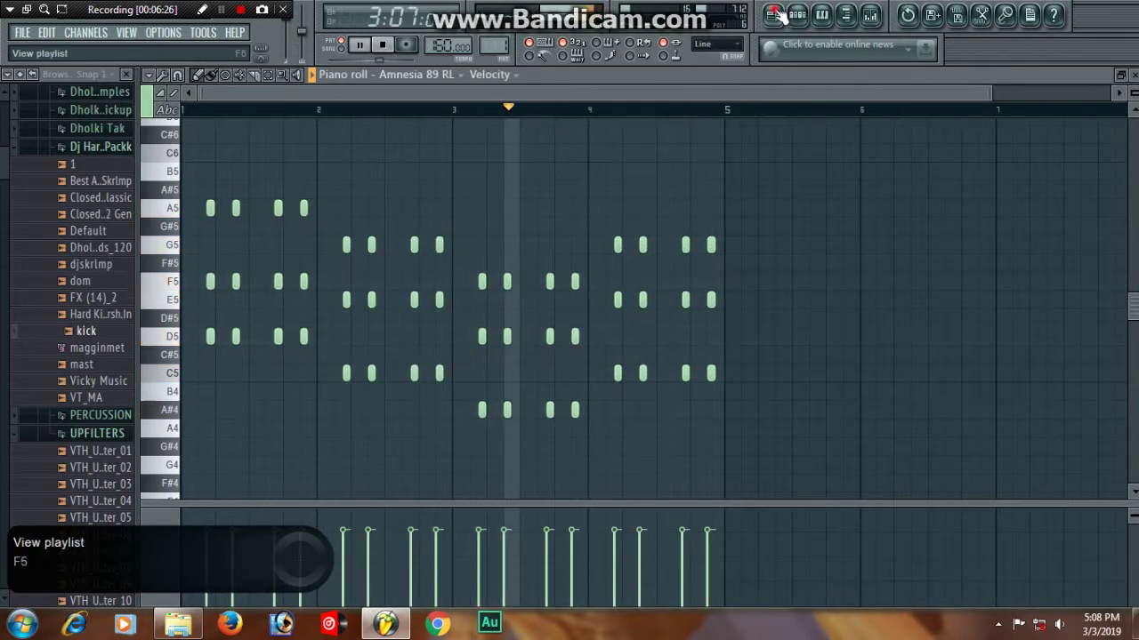
Return to the playlist, open the synth of Pattern 1's reFX Nexus channel, and bring the channel list back in front
{"action": "left_click", "coordinate": [776, 15]}
{"action": "left_click", "coordinate": [797, 14]}
{"action": "left_click", "coordinate": [432, 225]}
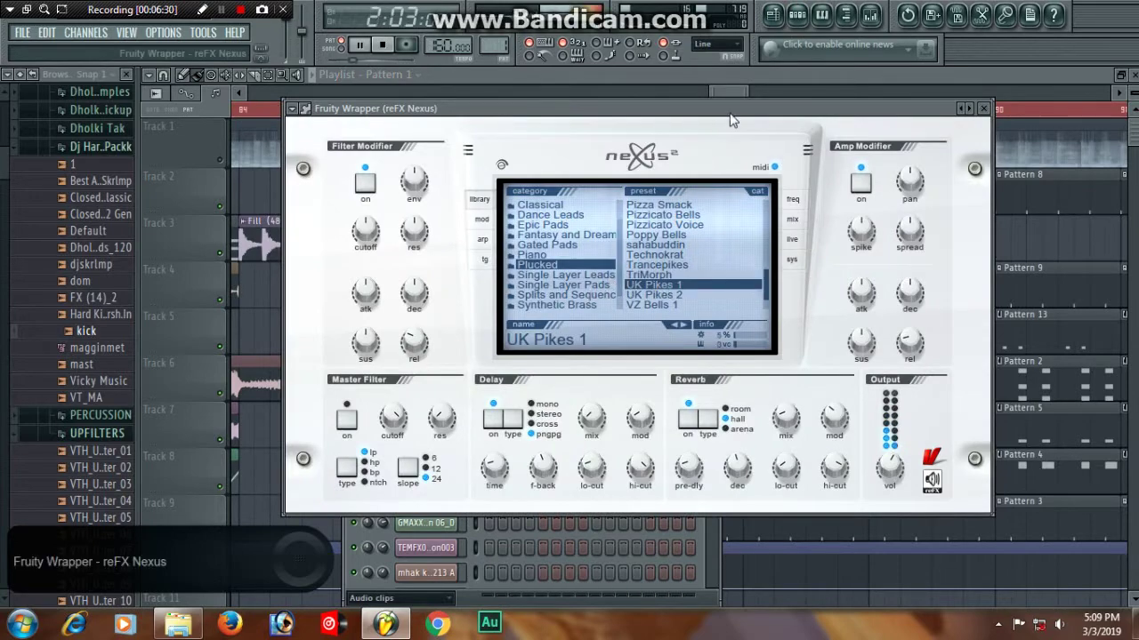
{"action": "left_click_drag", "start_coordinate": [728, 115], "coordinate": [814, 130]}
{"action": "left_click", "coordinate": [345, 147]}
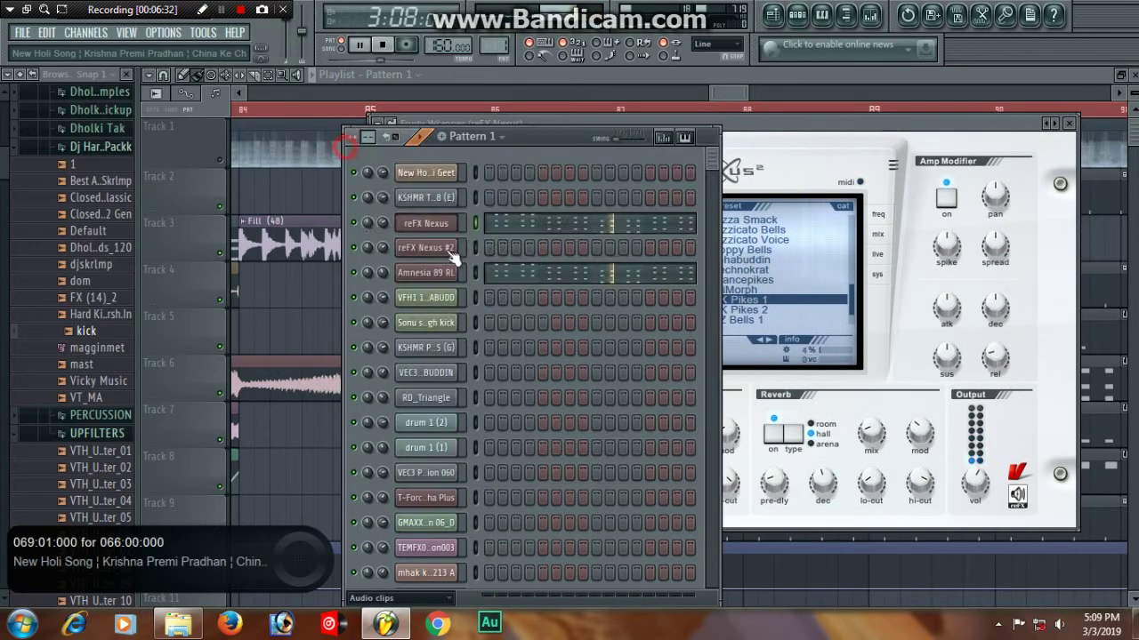
Show the Dune synth of Pattern 1's Amnesia 89 RL channel and shift its window slightly aside
{"action": "left_click", "coordinate": [418, 245]}
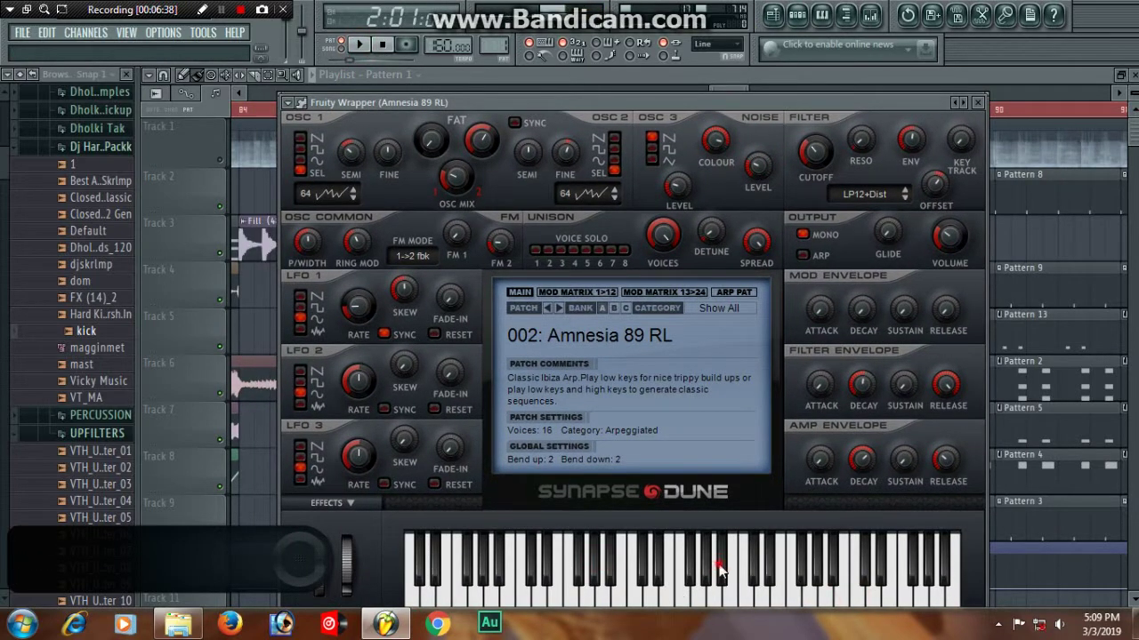
{"action": "left_click", "coordinate": [798, 15]}
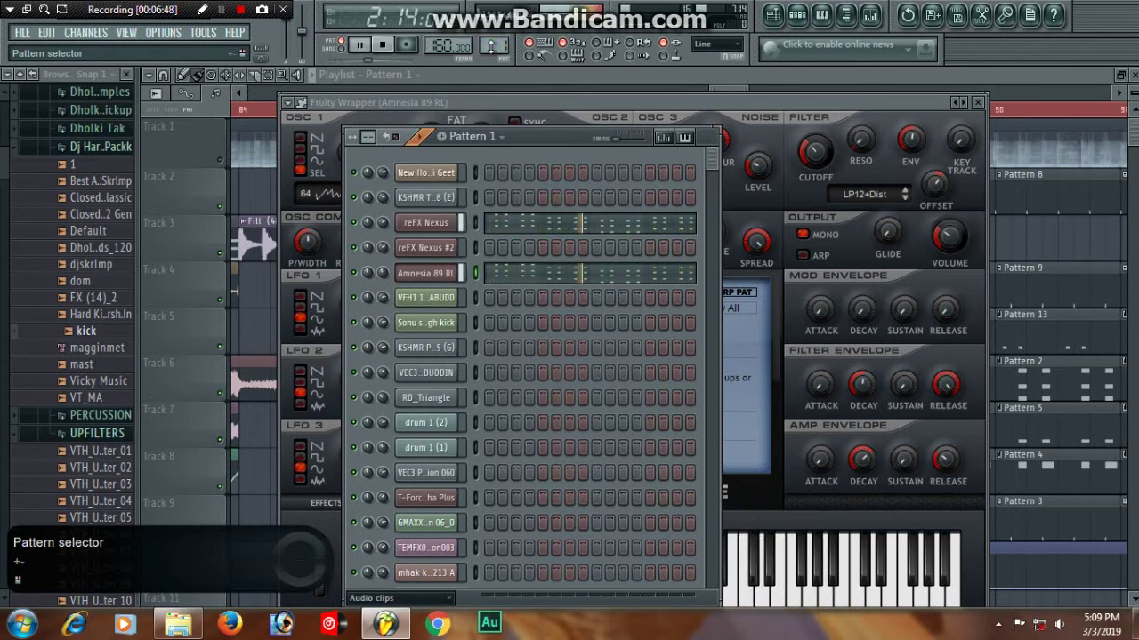
{"action": "left_click_drag", "start_coordinate": [624, 105], "coordinate": [686, 109]}
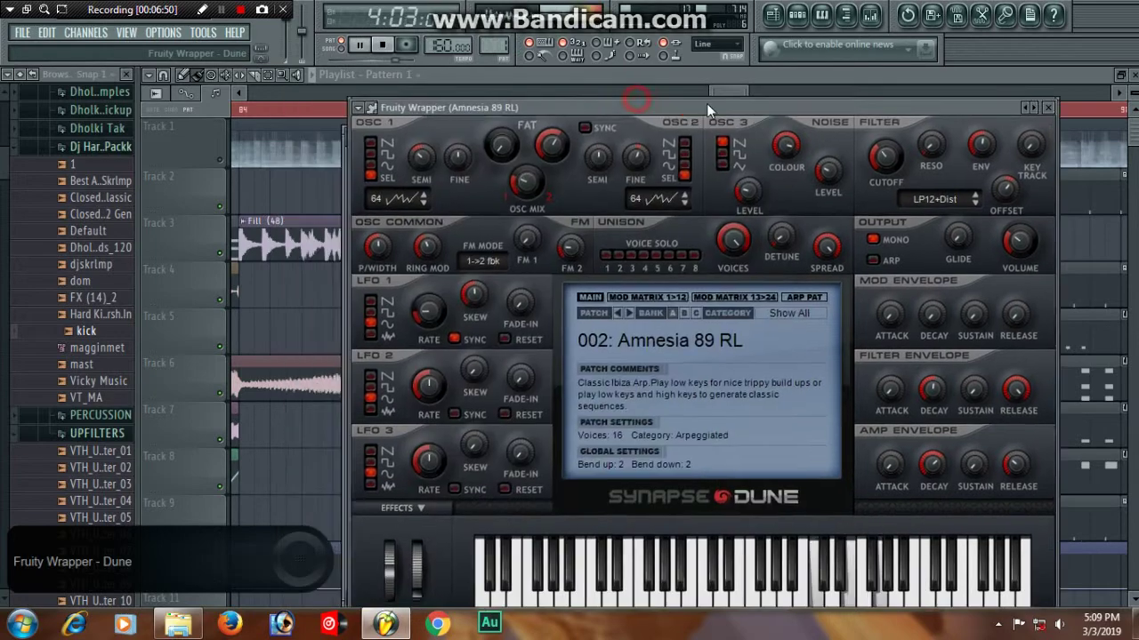
Go through Pattern 2's channels to Pattern 3 and open the channel settings of its RD_Triangle sample
{"action": "scroll", "coordinate": [494, 44], "scroll_direction": "up", "scroll_amount": 2}
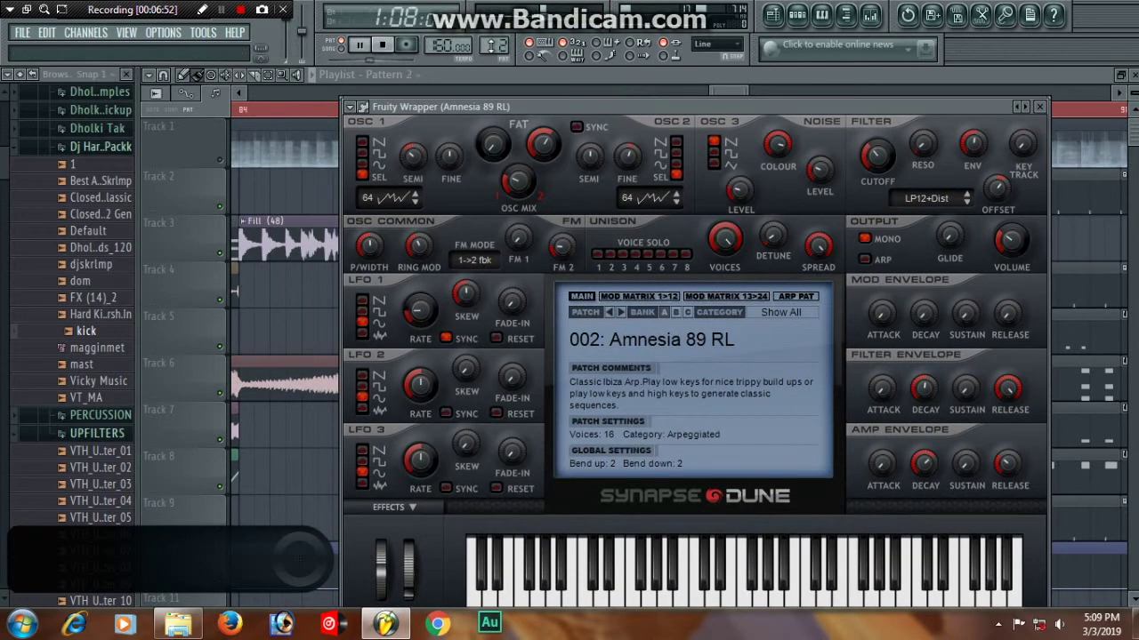
{"action": "left_click", "coordinate": [797, 14]}
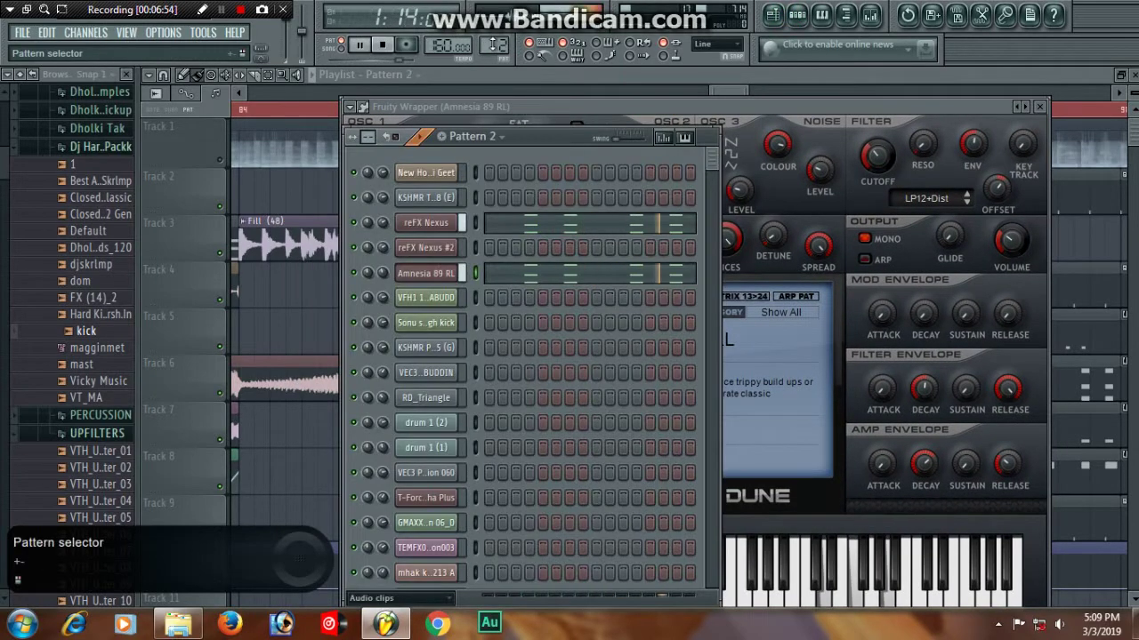
{"action": "scroll", "coordinate": [494, 45], "scroll_direction": "up", "scroll_amount": 1}
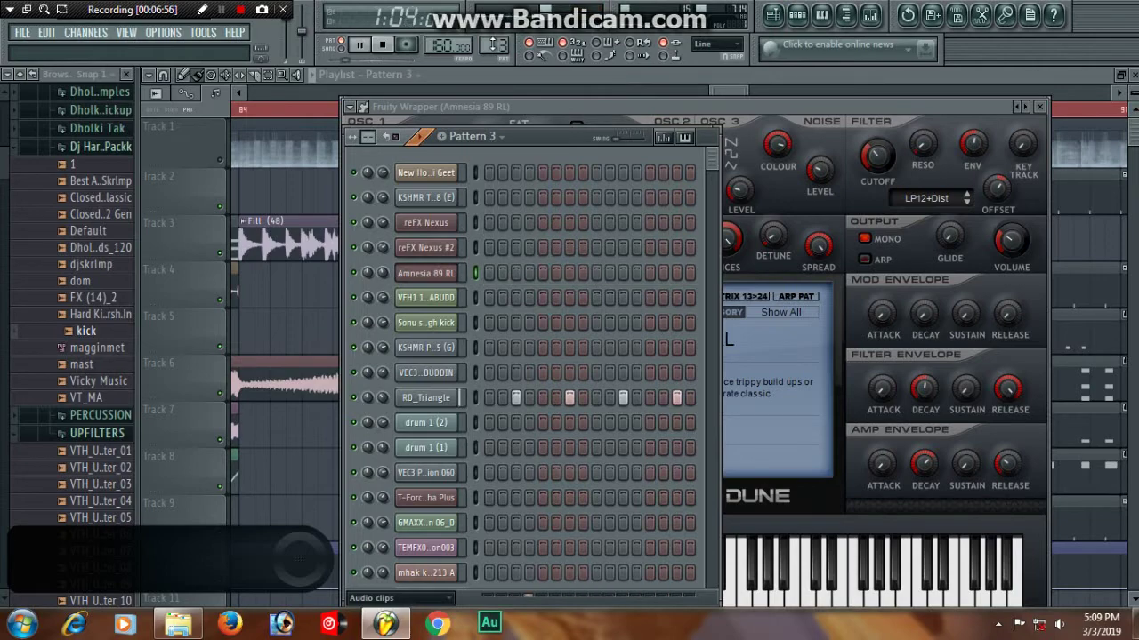
{"action": "left_click", "coordinate": [429, 398]}
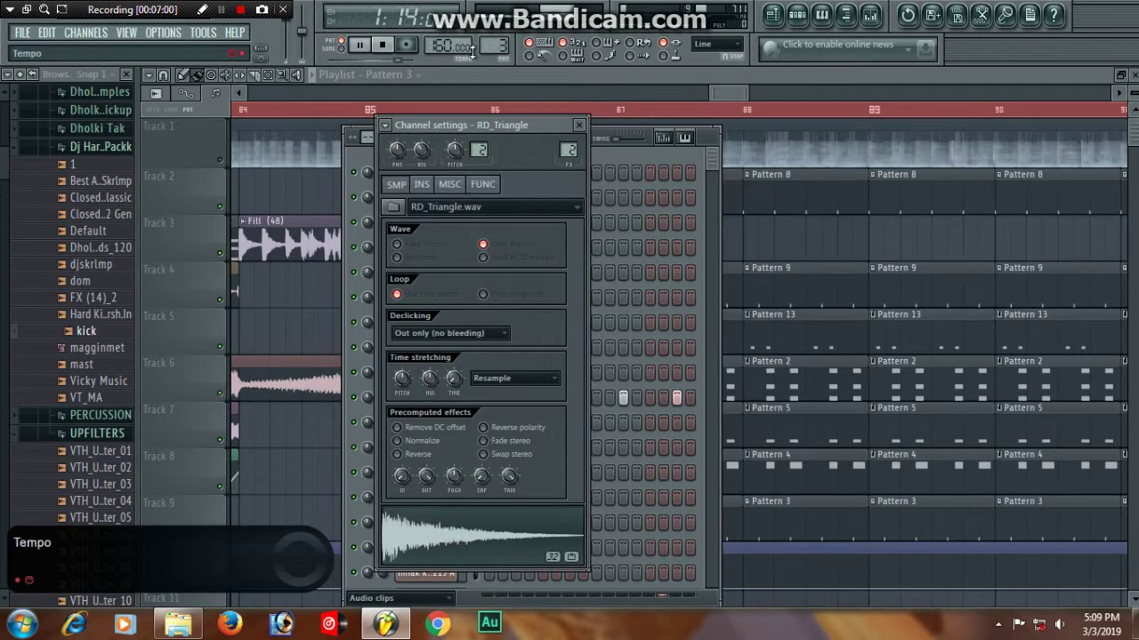
Switch to Pattern 4, check its Amnesia 89 RL channel, and return to the playlist
{"action": "scroll", "coordinate": [486, 46], "scroll_direction": "up", "scroll_amount": 1}
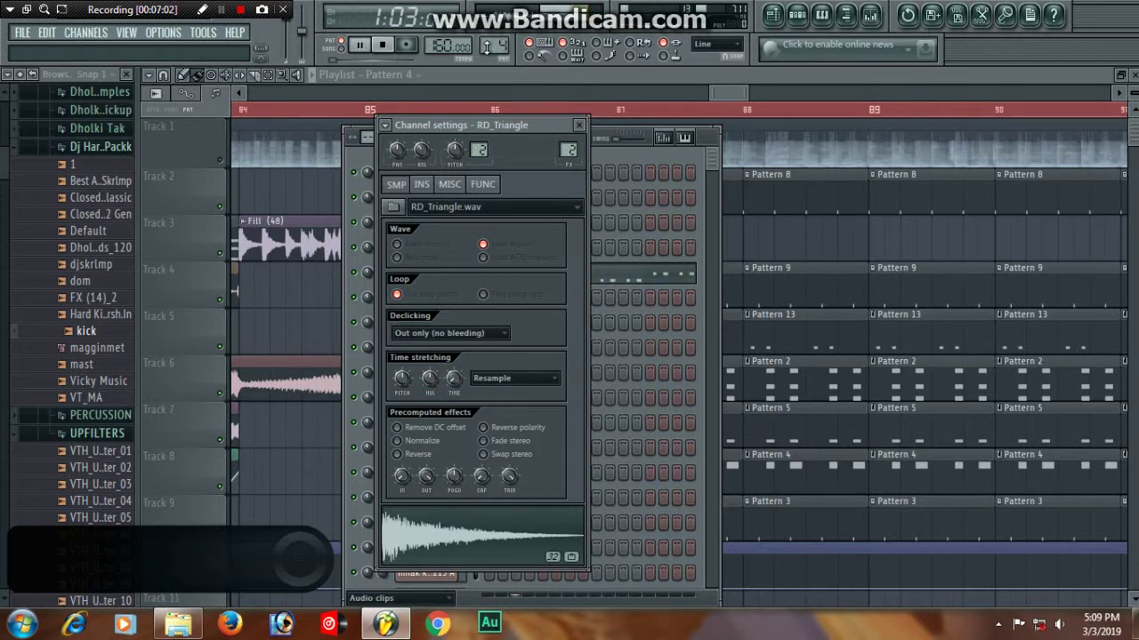
{"action": "left_click", "coordinate": [710, 165]}
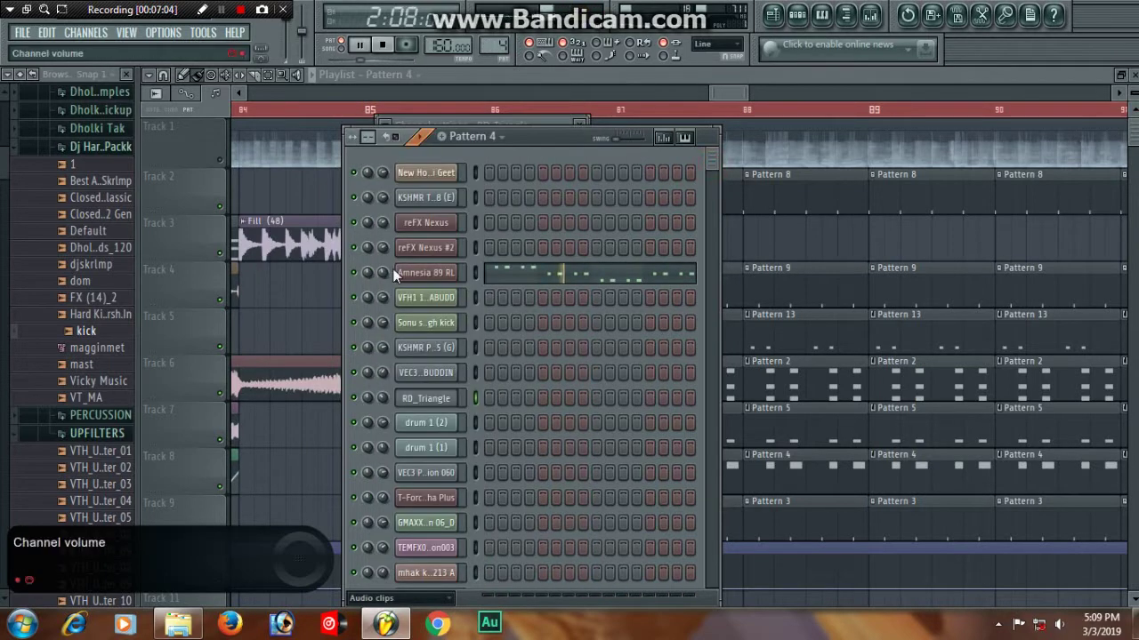
{"action": "left_click", "coordinate": [429, 271]}
{"action": "left_click", "coordinate": [738, 90]}
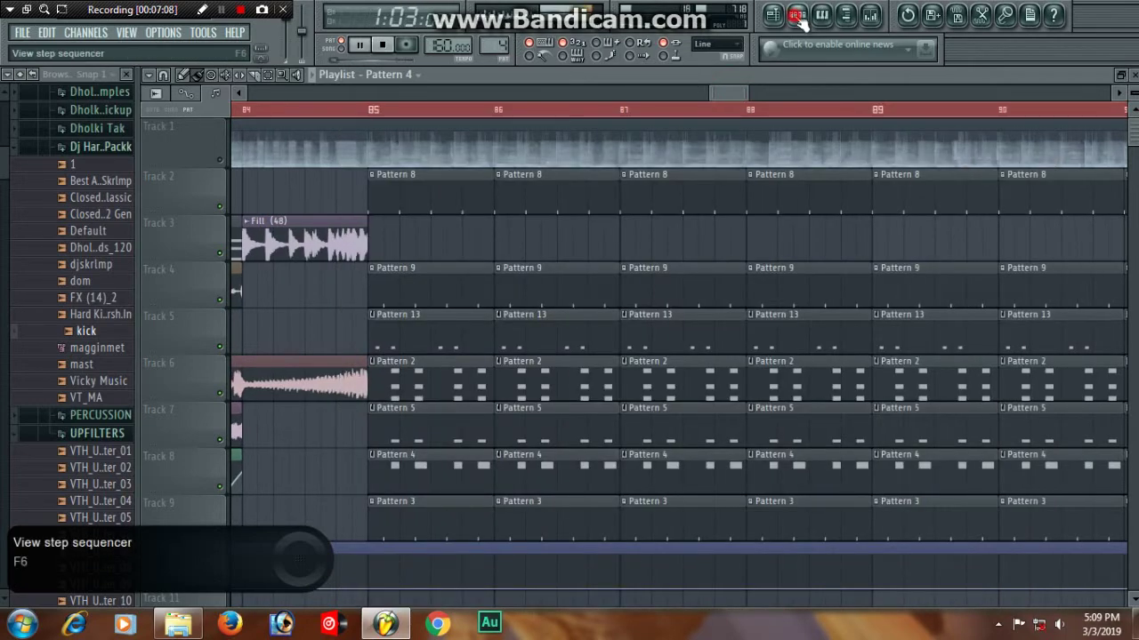
Go through Pattern 5 to Pattern 6, view its T-Force Alpha Plus synth, and return to the playlist
{"action": "left_click", "coordinate": [772, 14]}
{"action": "scroll", "coordinate": [471, 136], "scroll_direction": "down", "scroll_amount": 1}
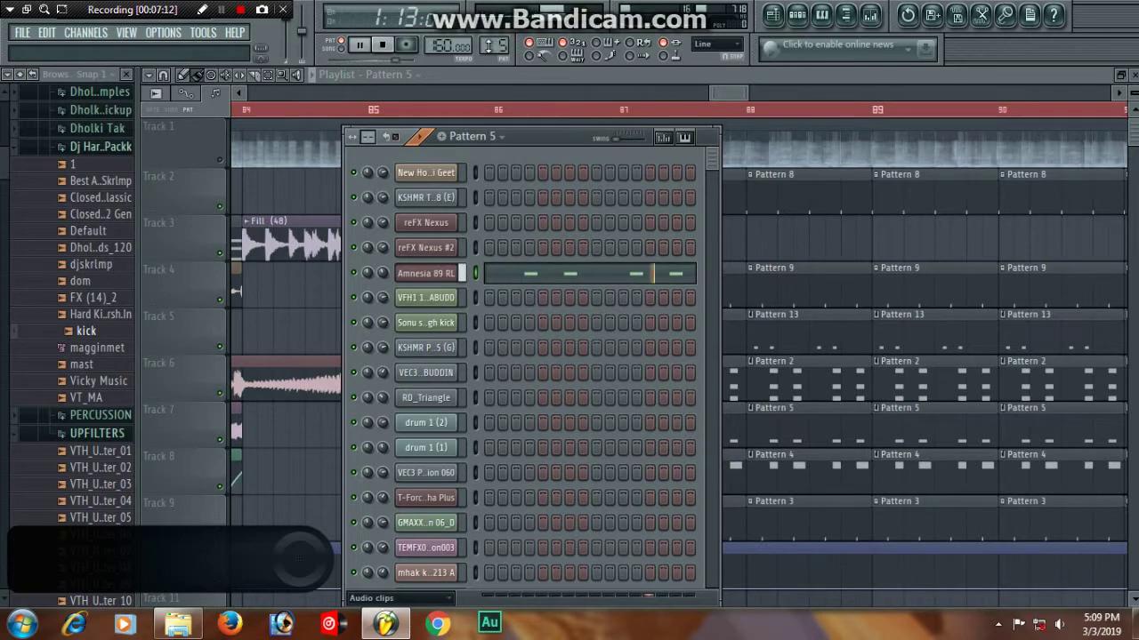
{"action": "scroll", "coordinate": [472, 136], "scroll_direction": "down", "scroll_amount": 1}
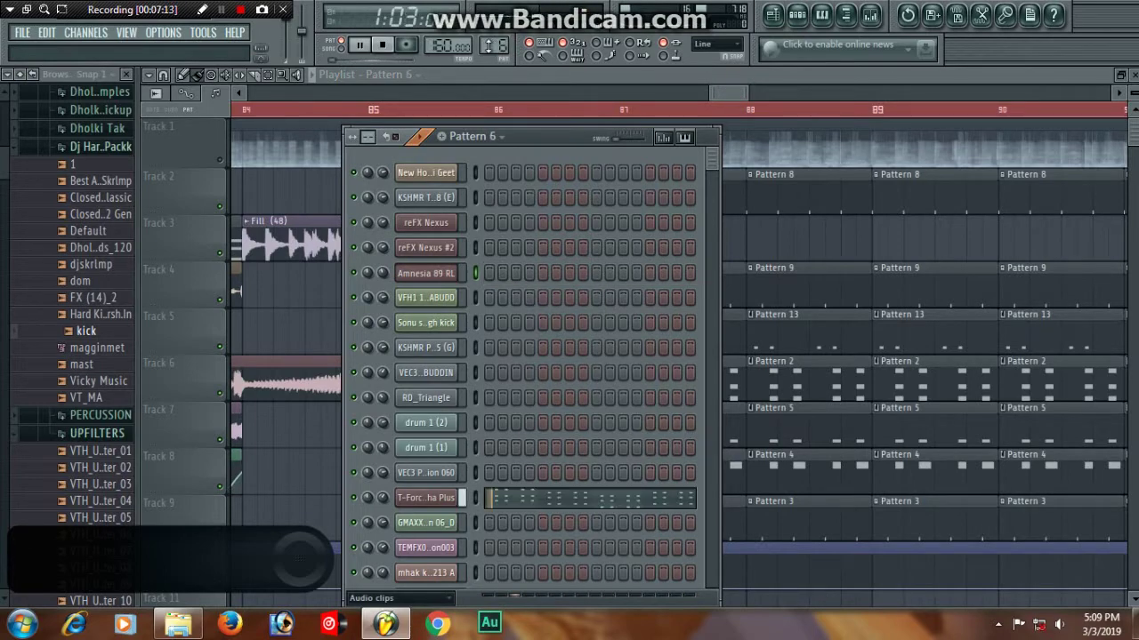
{"action": "left_click", "coordinate": [413, 503]}
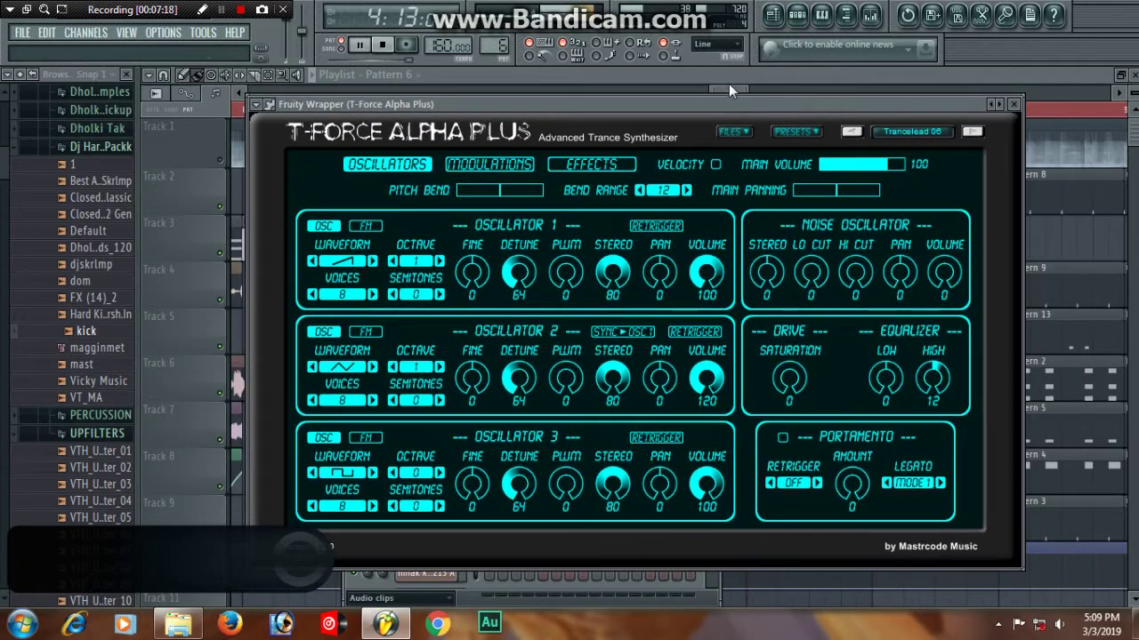
{"action": "left_click", "coordinate": [729, 84]}
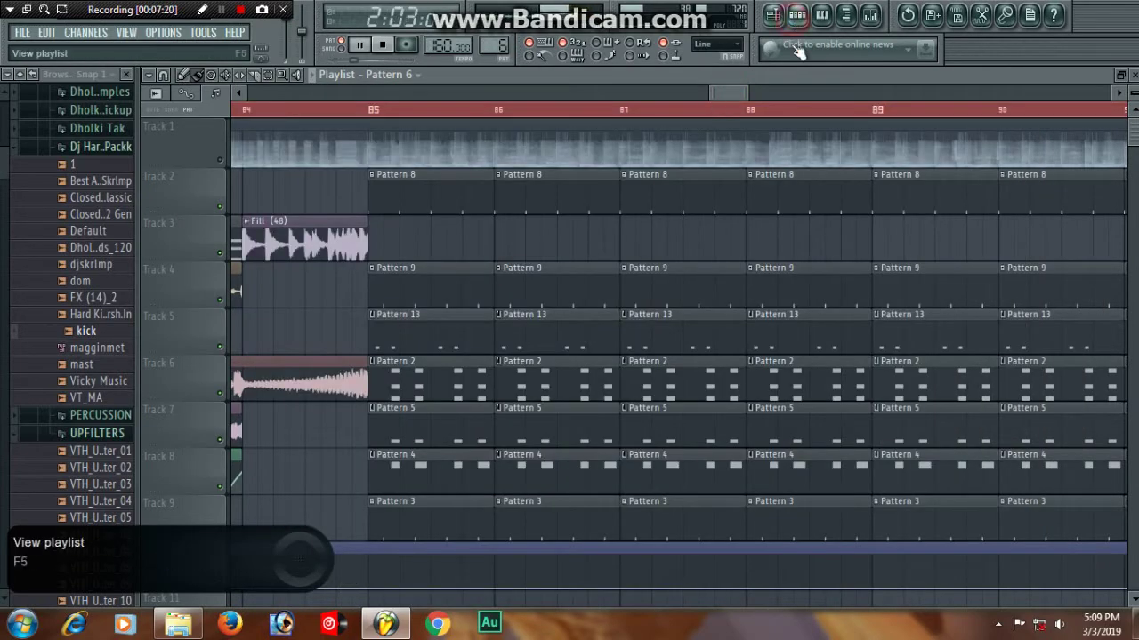
Find DX Bass 1 FG in Pattern 6's channel list, view its Harmless synth, and close the synth window
{"action": "left_click", "coordinate": [797, 14]}
{"action": "scroll", "coordinate": [549, 396], "scroll_direction": "down", "scroll_amount": 1}
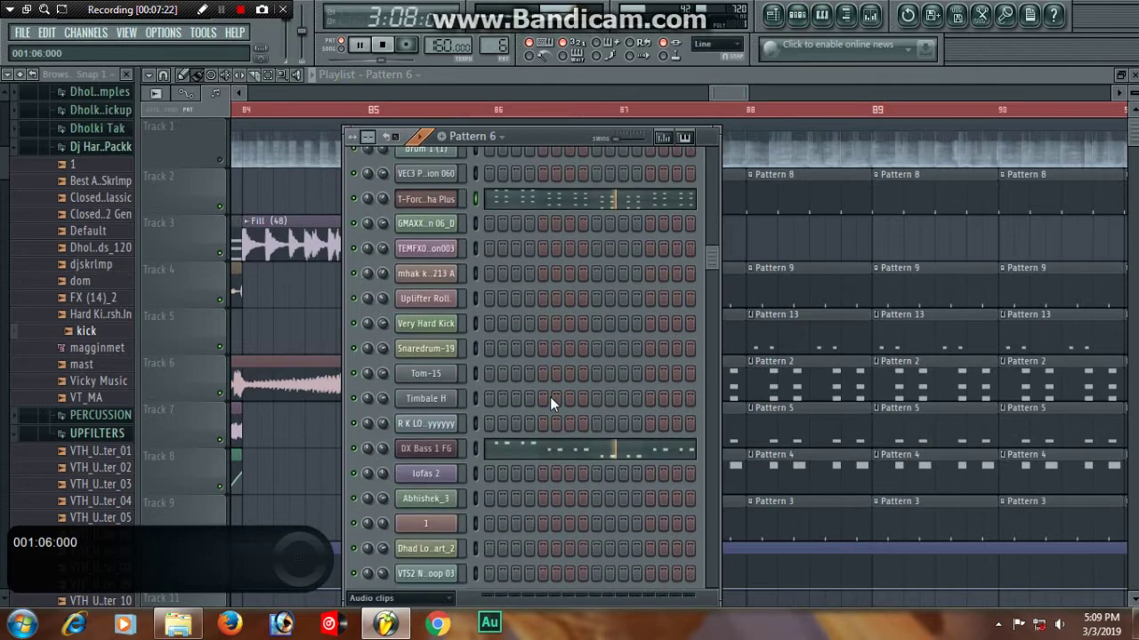
{"action": "left_click", "coordinate": [425, 449]}
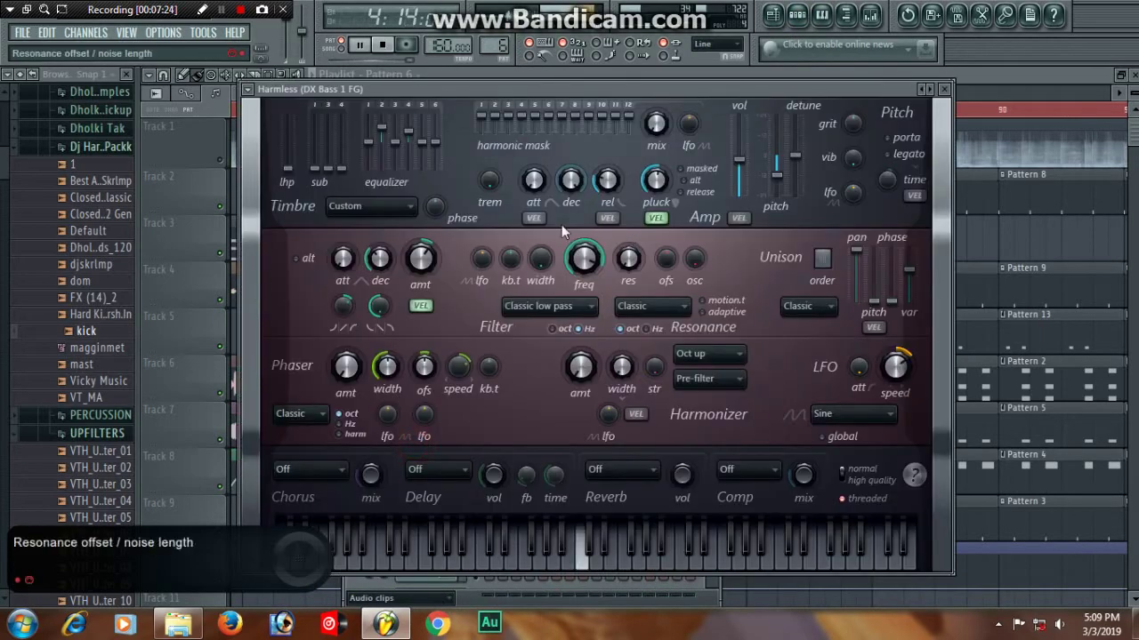
{"action": "left_click", "coordinate": [944, 89]}
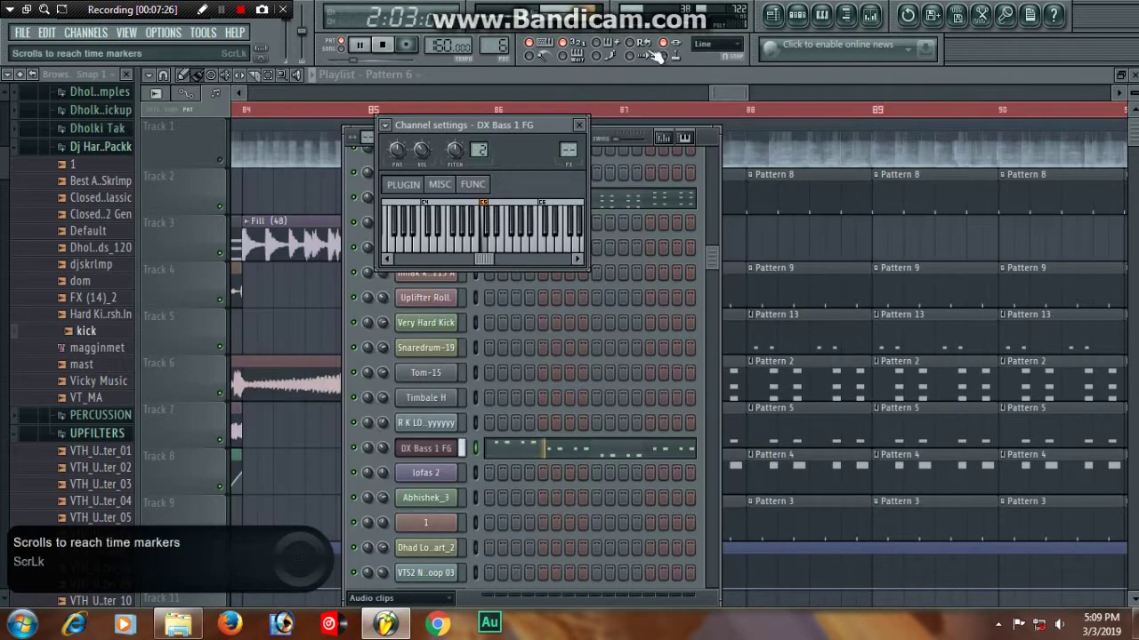
Switch to Pattern 7, move the Harmless window out of the way, and look through the channel list for its sequenced channel
{"action": "scroll", "coordinate": [485, 45], "scroll_direction": "up", "scroll_amount": 1}
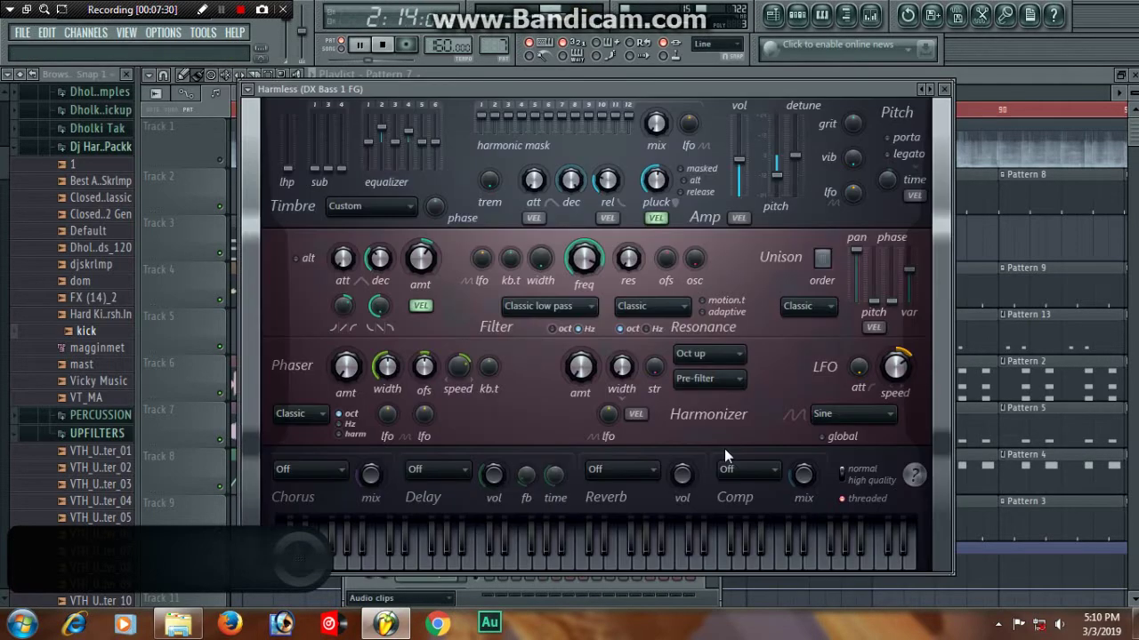
{"action": "left_click_drag", "start_coordinate": [646, 90], "coordinate": [645, 170]}
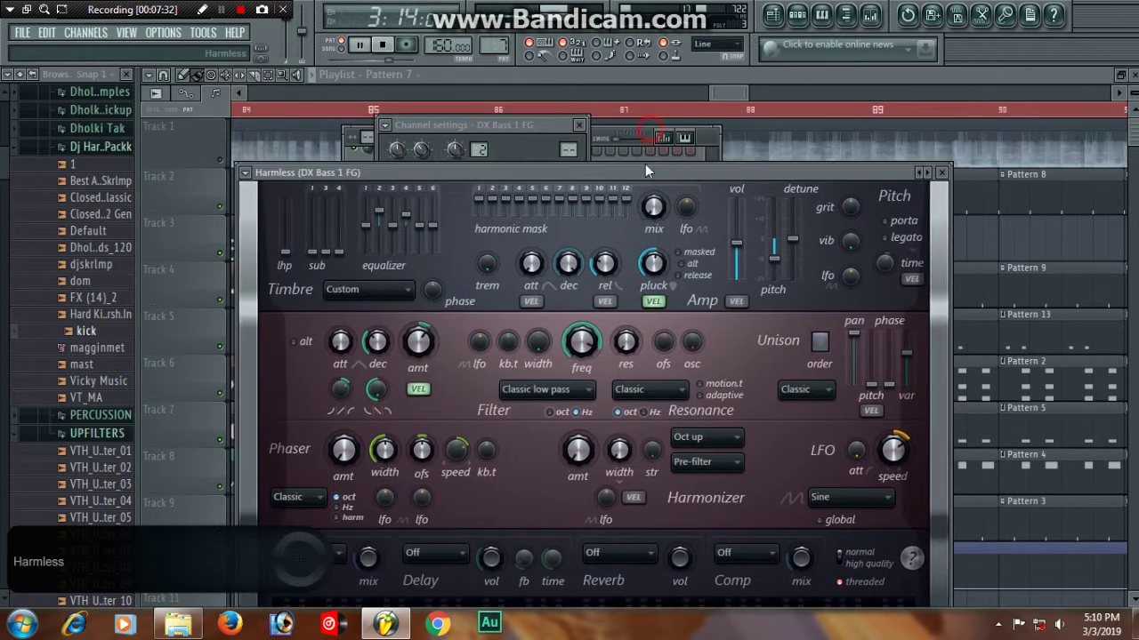
{"action": "left_click", "coordinate": [708, 138]}
{"action": "scroll", "coordinate": [524, 401], "scroll_direction": "down", "scroll_amount": 5}
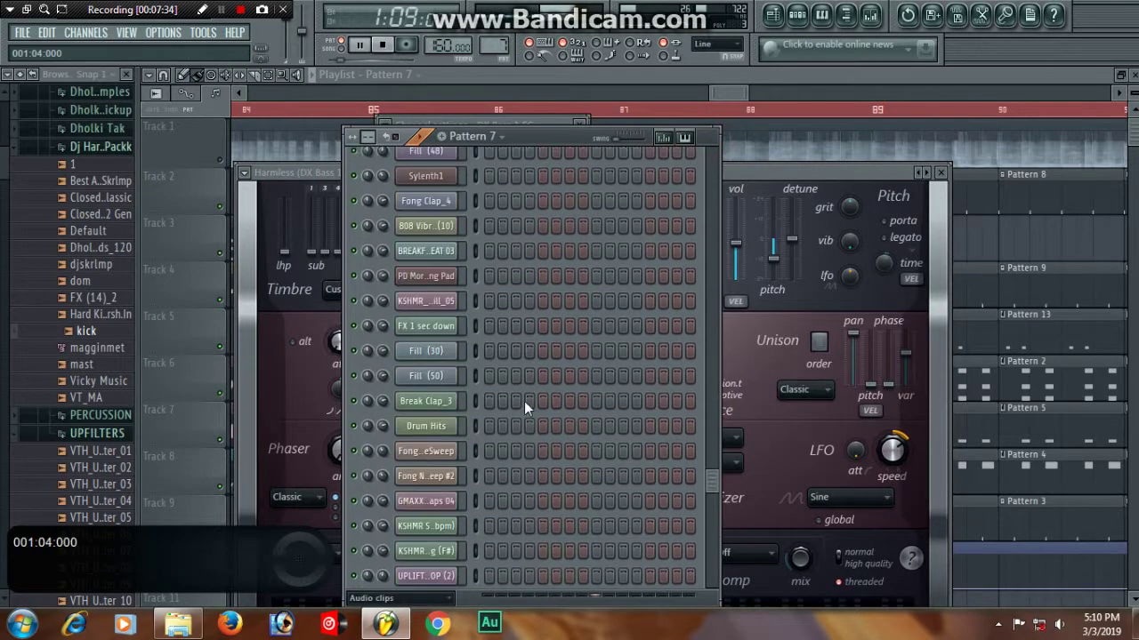
{"action": "scroll", "coordinate": [524, 401], "scroll_direction": "up", "scroll_amount": 6}
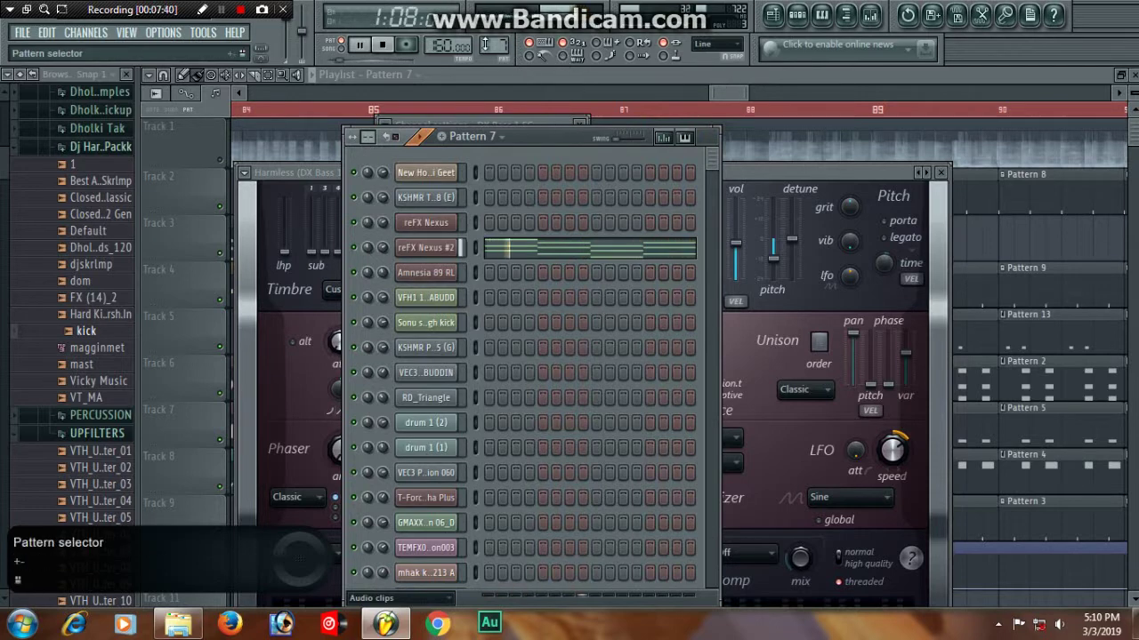
Go through the remaining patterns from Pattern 8 up to Pattern 21 and stop playback
{"action": "scroll", "coordinate": [485, 45], "scroll_direction": "up", "scroll_amount": 1}
{"action": "scroll", "coordinate": [485, 45], "scroll_direction": "up", "scroll_amount": 1}
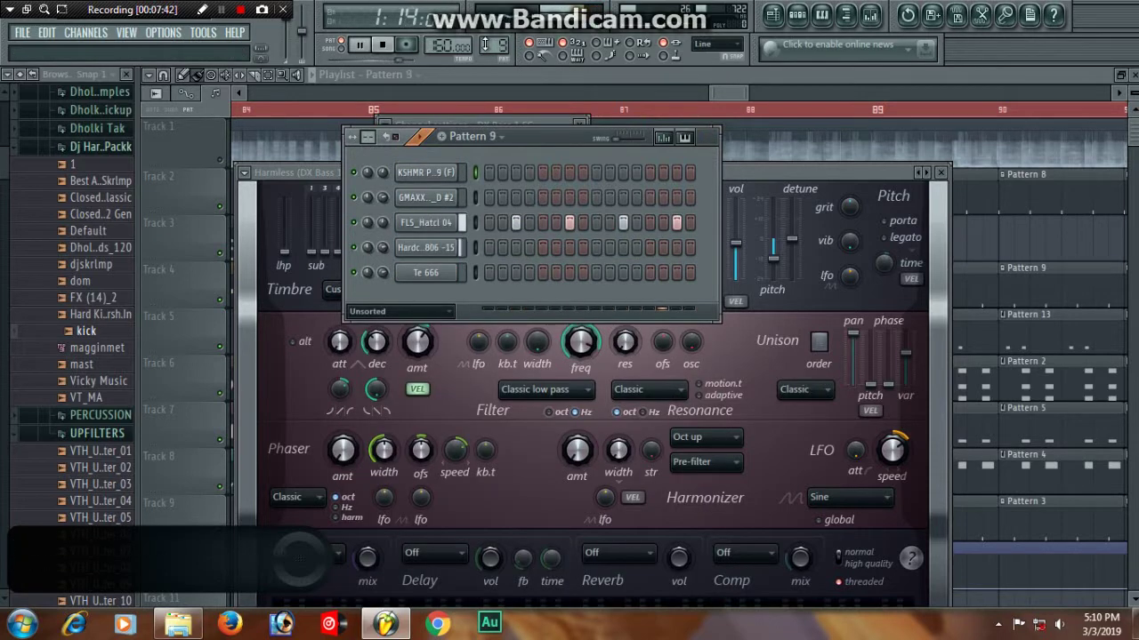
{"action": "scroll", "coordinate": [485, 44], "scroll_direction": "up", "scroll_amount": 11}
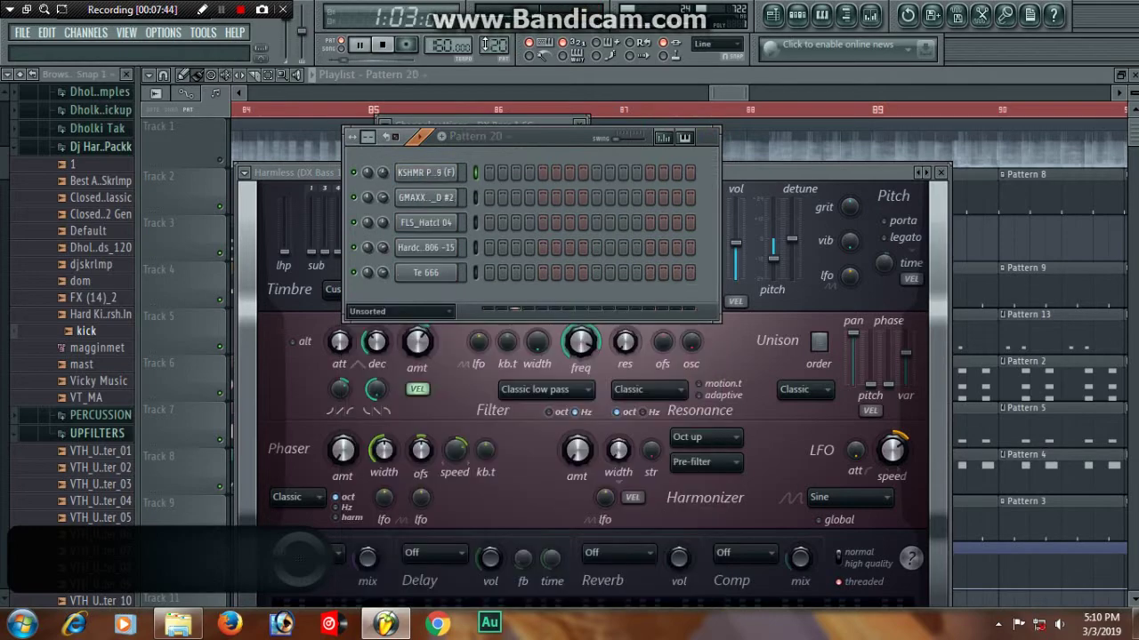
{"action": "key", "text": "space"}
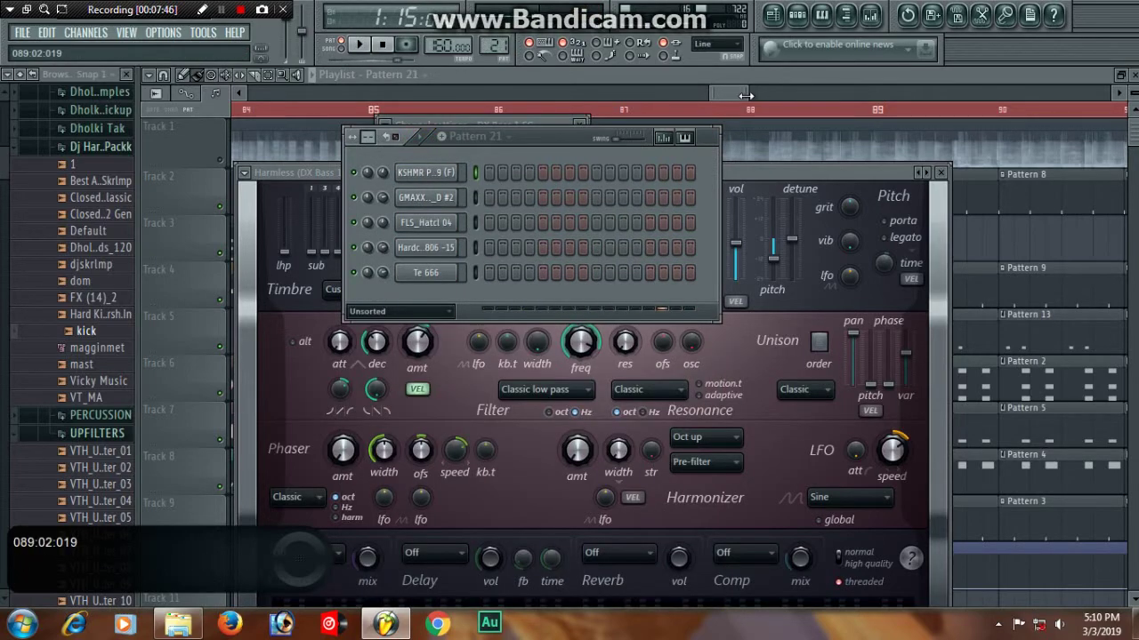
Play the song from bar 109 in song mode and look over the closing section and the full arrangement
{"action": "left_click_drag", "start_coordinate": [746, 95], "coordinate": [1013, 101]}
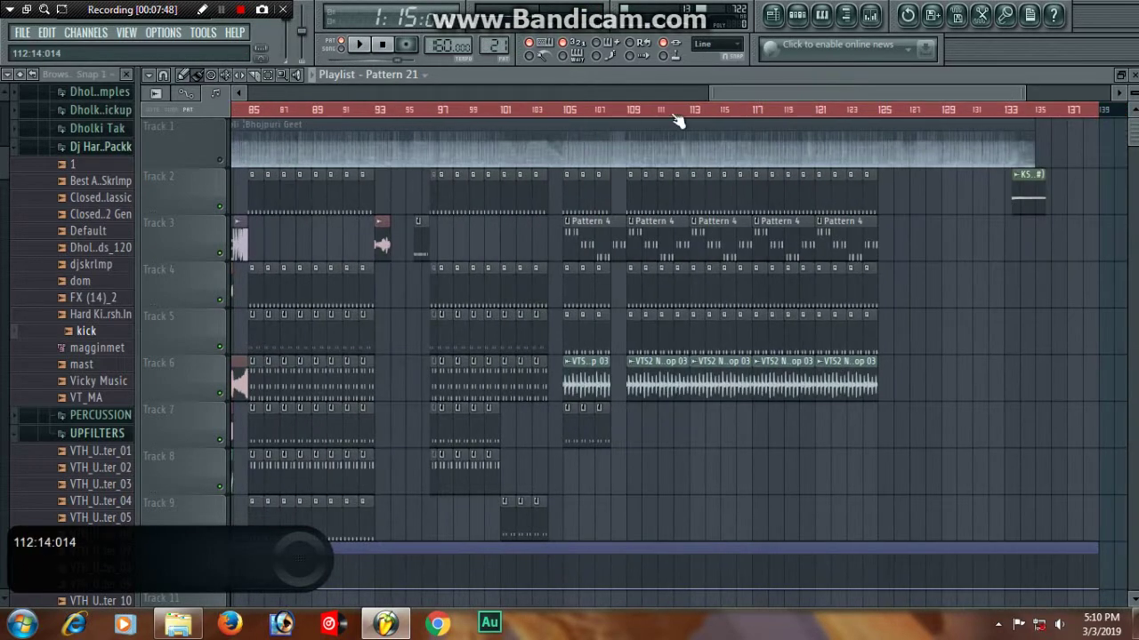
{"action": "left_click", "coordinate": [631, 110]}
{"action": "key", "text": "space"}
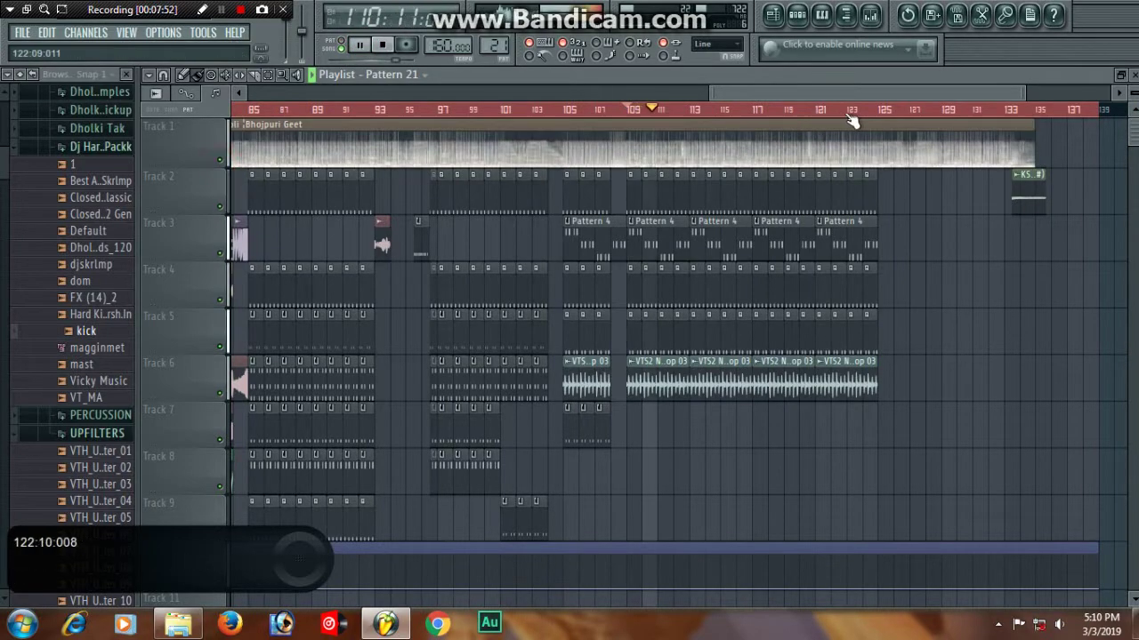
{"action": "scroll", "coordinate": [870, 122], "scroll_direction": "up", "scroll_amount": 1}
{"action": "scroll", "coordinate": [870, 122], "scroll_direction": "down", "scroll_amount": 2}
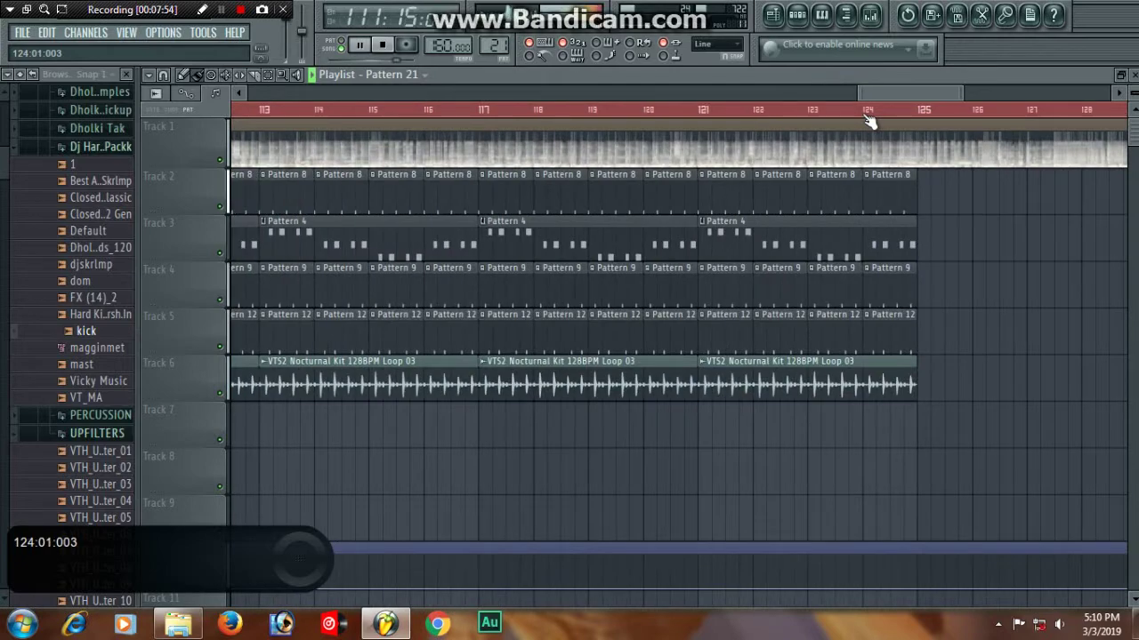
{"action": "scroll", "coordinate": [870, 121], "scroll_direction": "up", "scroll_amount": 3}
{"action": "scroll", "coordinate": [870, 122], "scroll_direction": "down", "scroll_amount": 4}
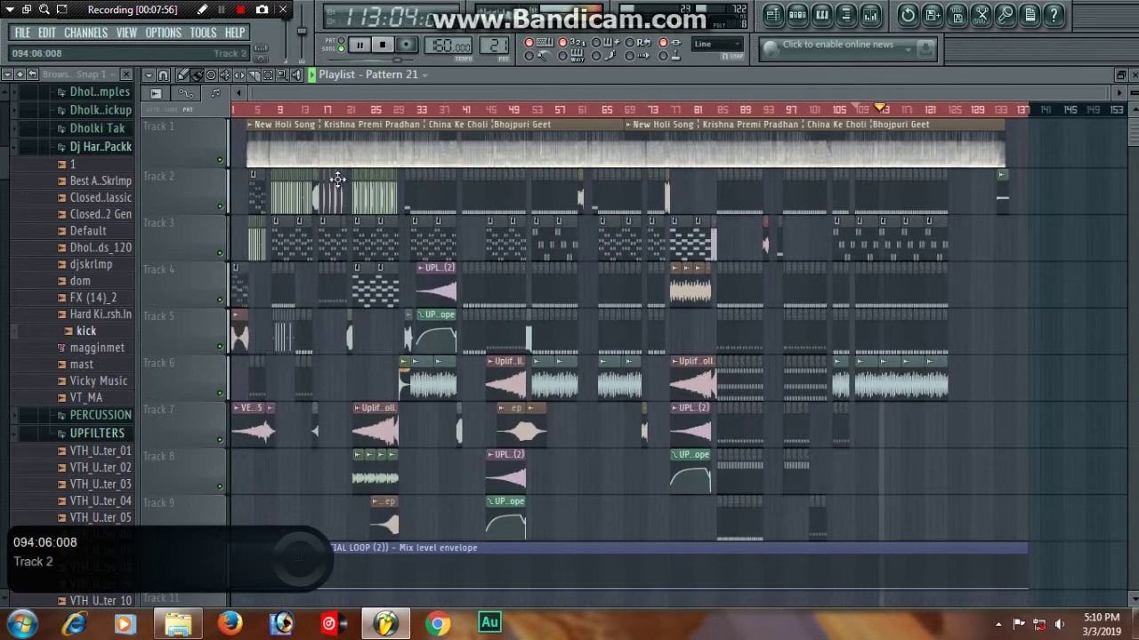
{"action": "scroll", "coordinate": [247, 115], "scroll_direction": "up", "scroll_amount": 2}
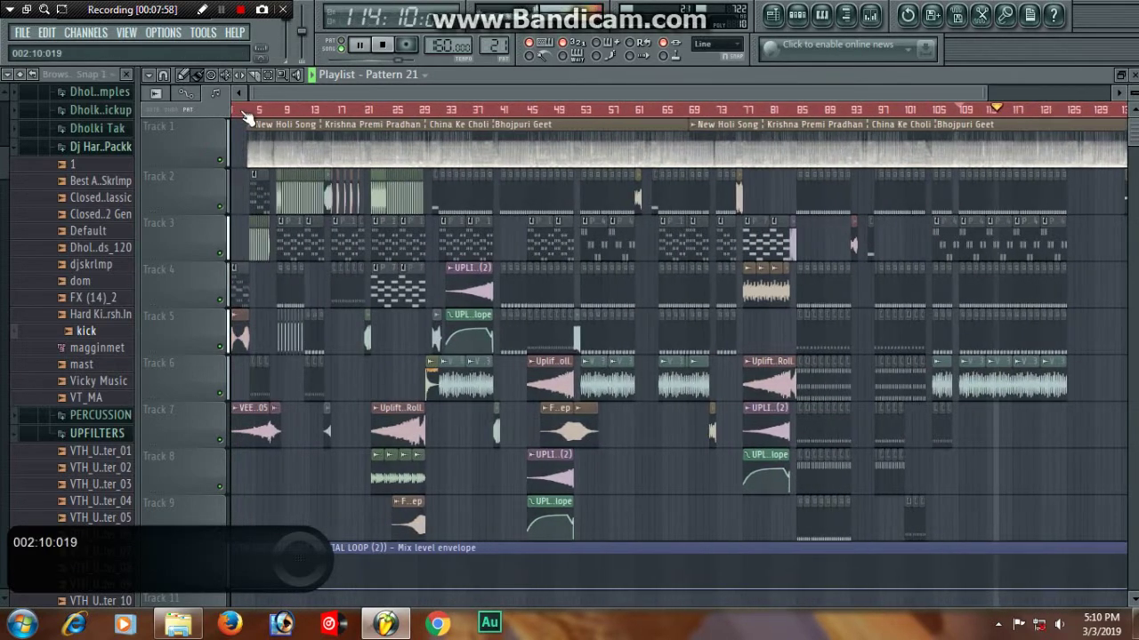
{"action": "scroll", "coordinate": [247, 116], "scroll_direction": "down", "scroll_amount": 1}
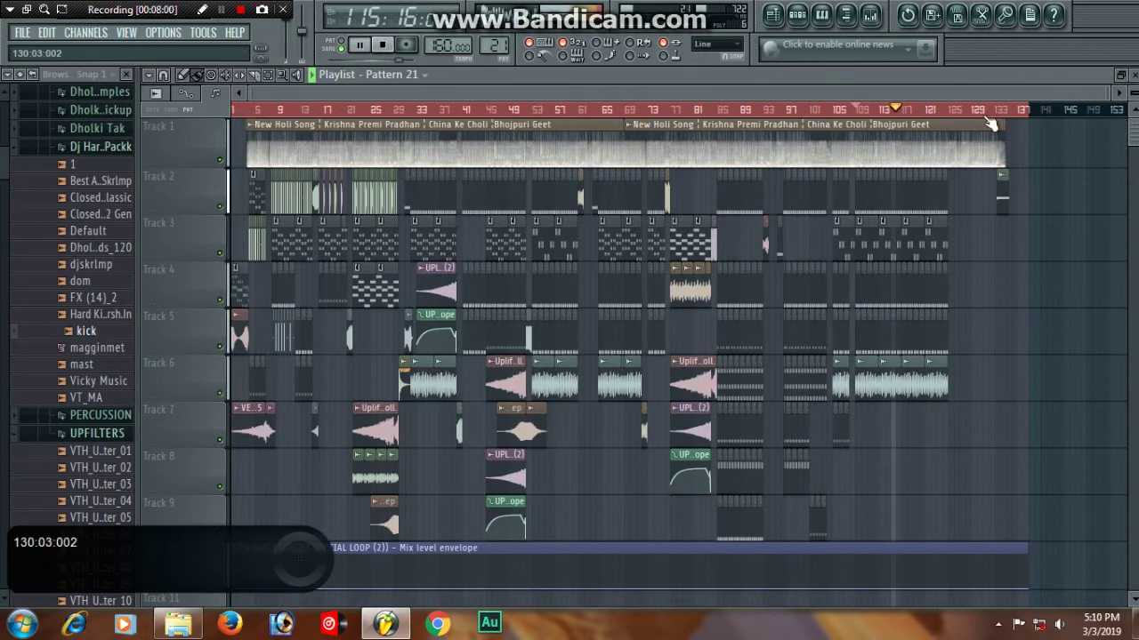
Examine the playlist's closing clips around bars 117 to 131, pause, view the full arrangement, and stop playback
{"action": "scroll", "coordinate": [990, 122], "scroll_direction": "up", "scroll_amount": 6}
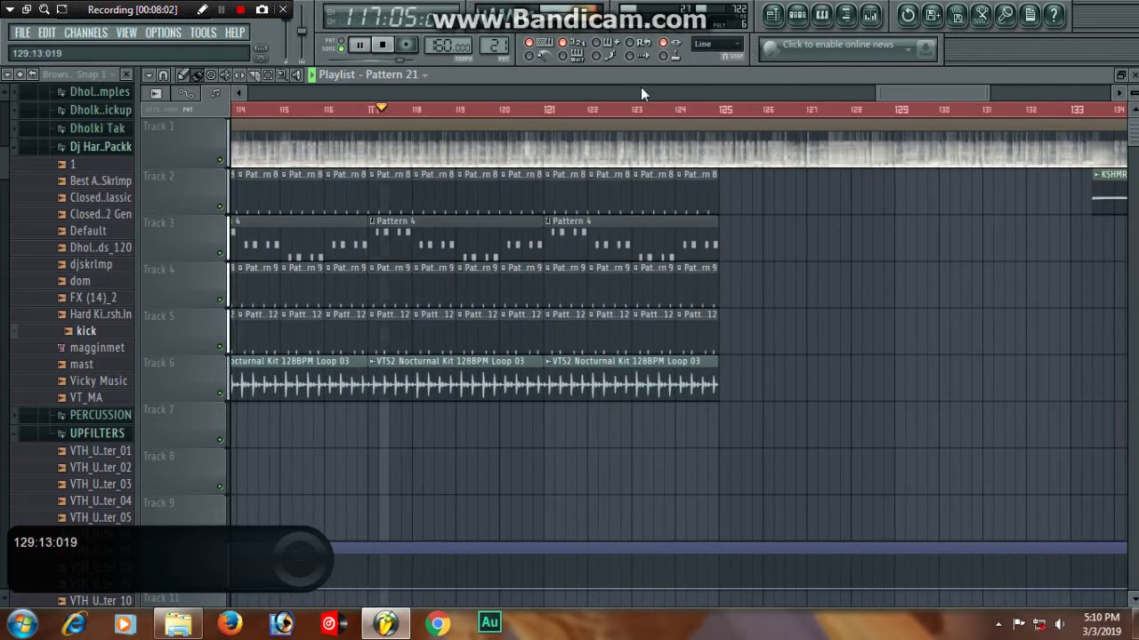
{"action": "scroll", "coordinate": [739, 111], "scroll_direction": "up", "scroll_amount": 2}
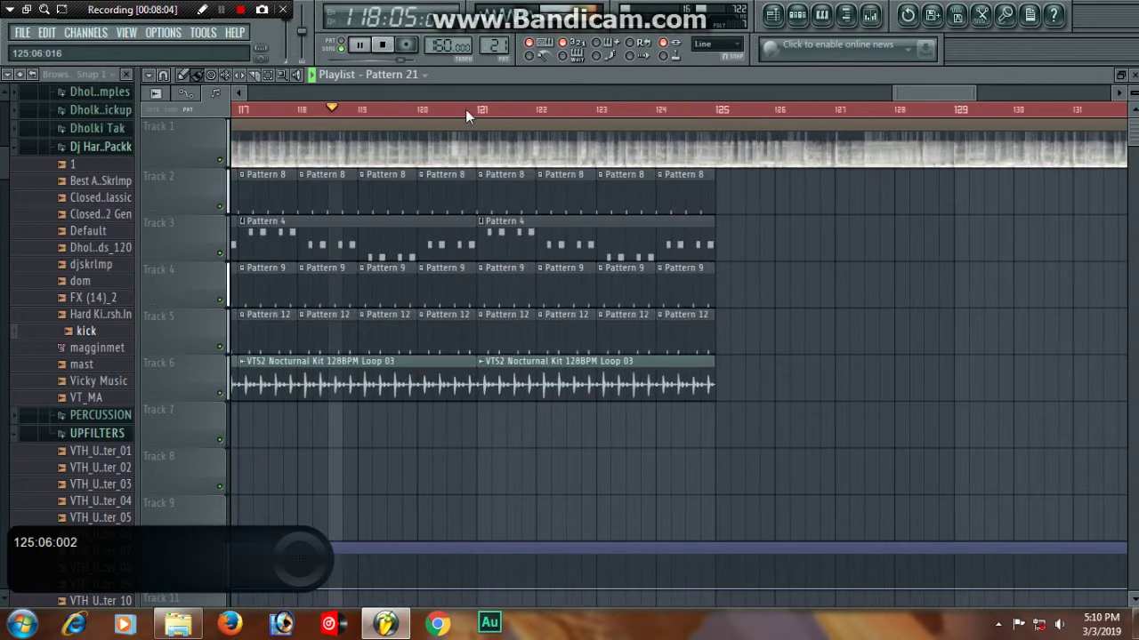
{"action": "left_click", "coordinate": [358, 44]}
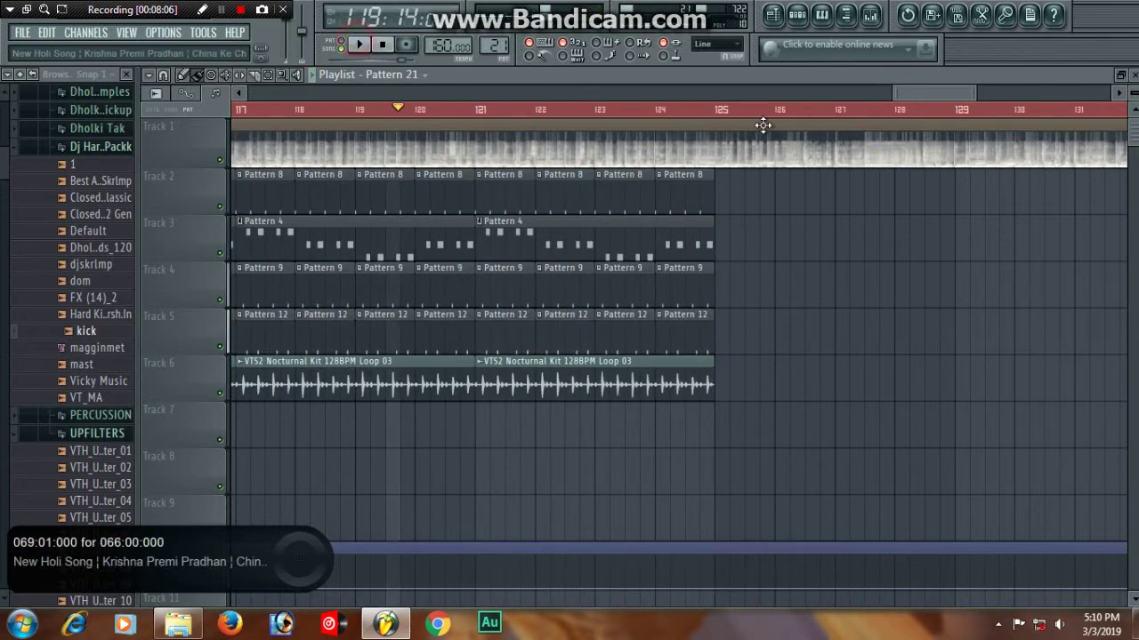
{"action": "scroll", "coordinate": [763, 126], "scroll_direction": "down", "scroll_amount": 8}
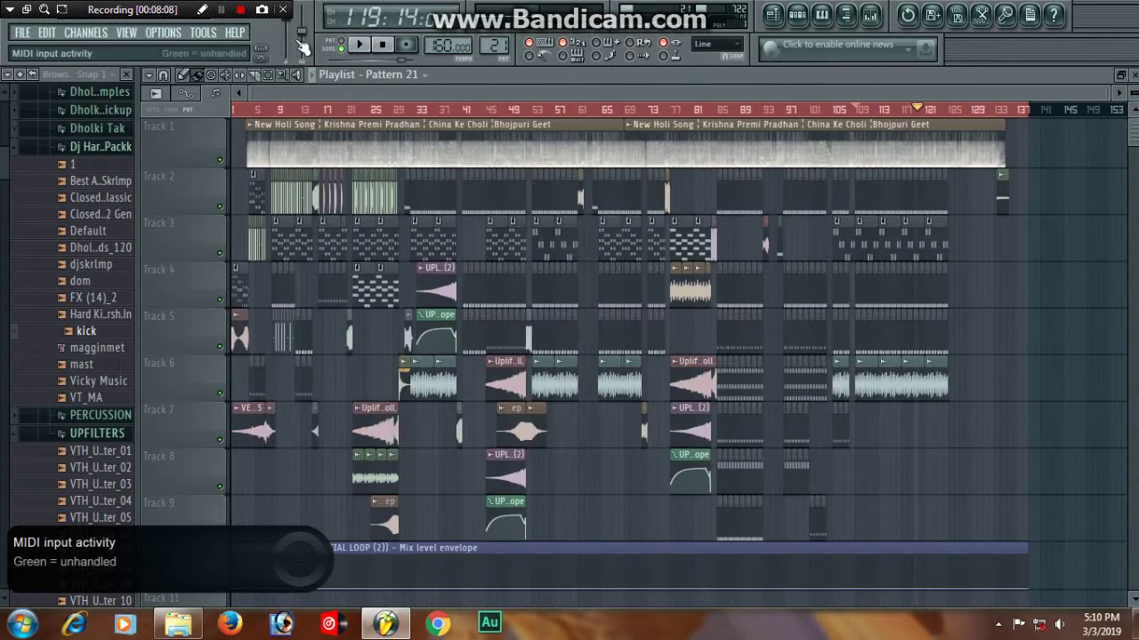
{"action": "left_click", "coordinate": [381, 44]}
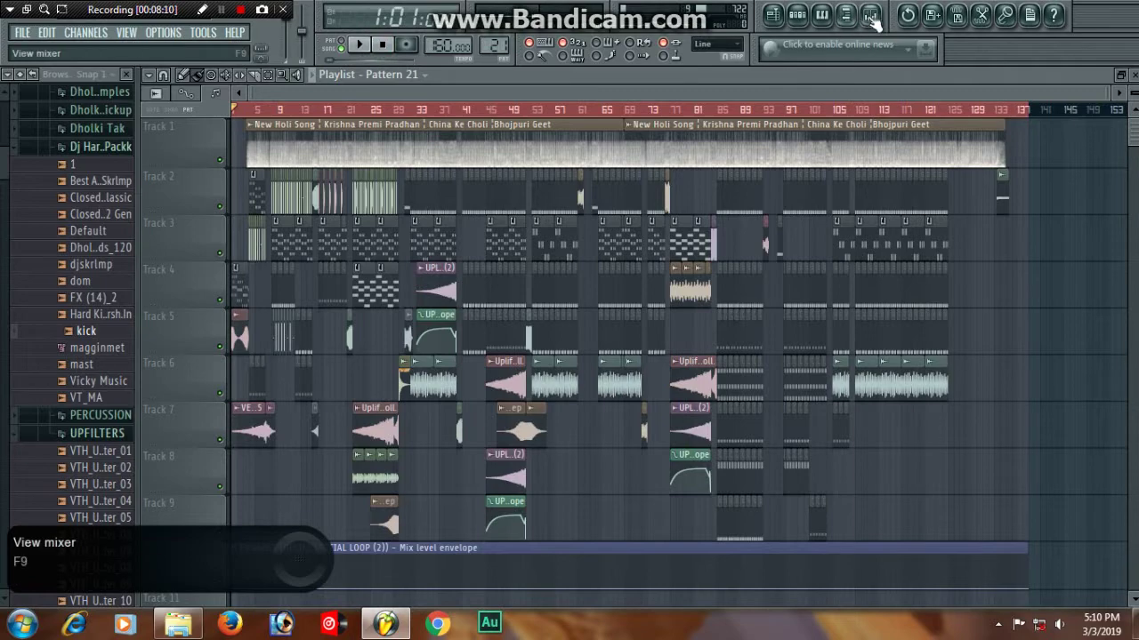
Show the mixer and view the Fruity Free Filter, Parametric EQ and Parametric EQ 2 on the New Holi Song track
{"action": "left_click", "coordinate": [870, 16]}
{"action": "left_click_drag", "start_coordinate": [827, 169], "coordinate": [708, 149]}
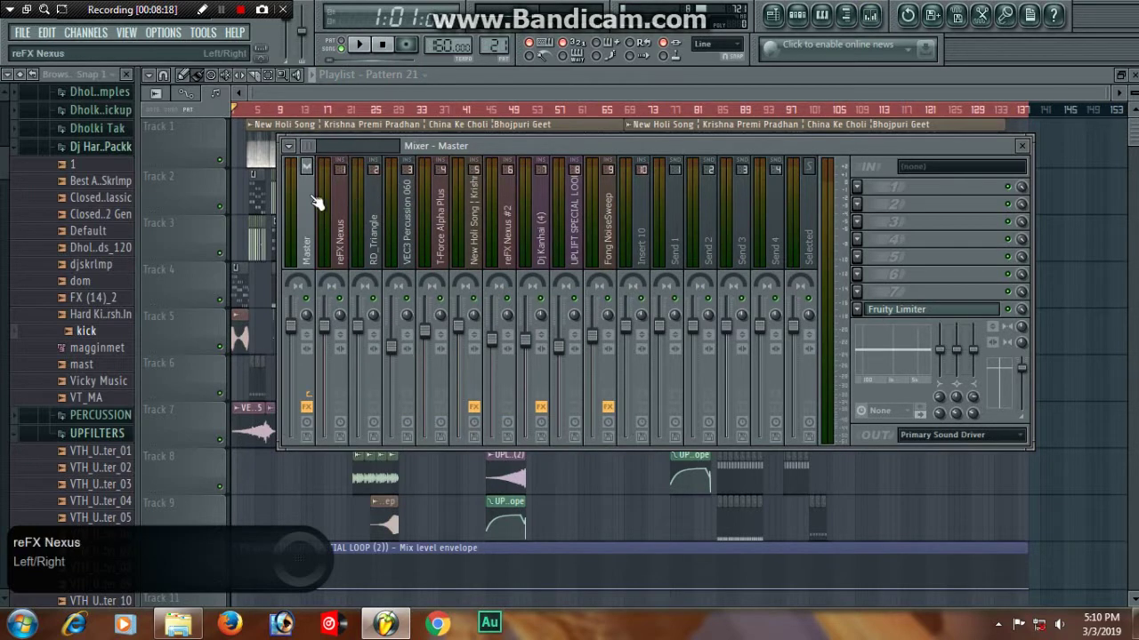
{"action": "left_click", "coordinate": [475, 187]}
{"action": "left_click", "coordinate": [941, 223]}
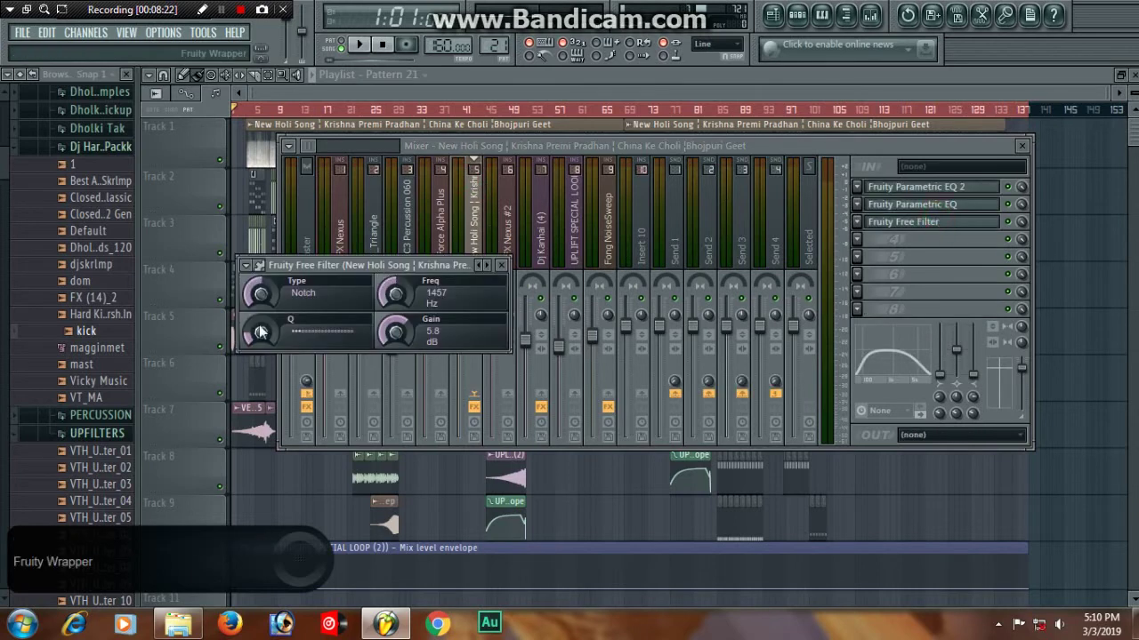
{"action": "left_click", "coordinate": [929, 206]}
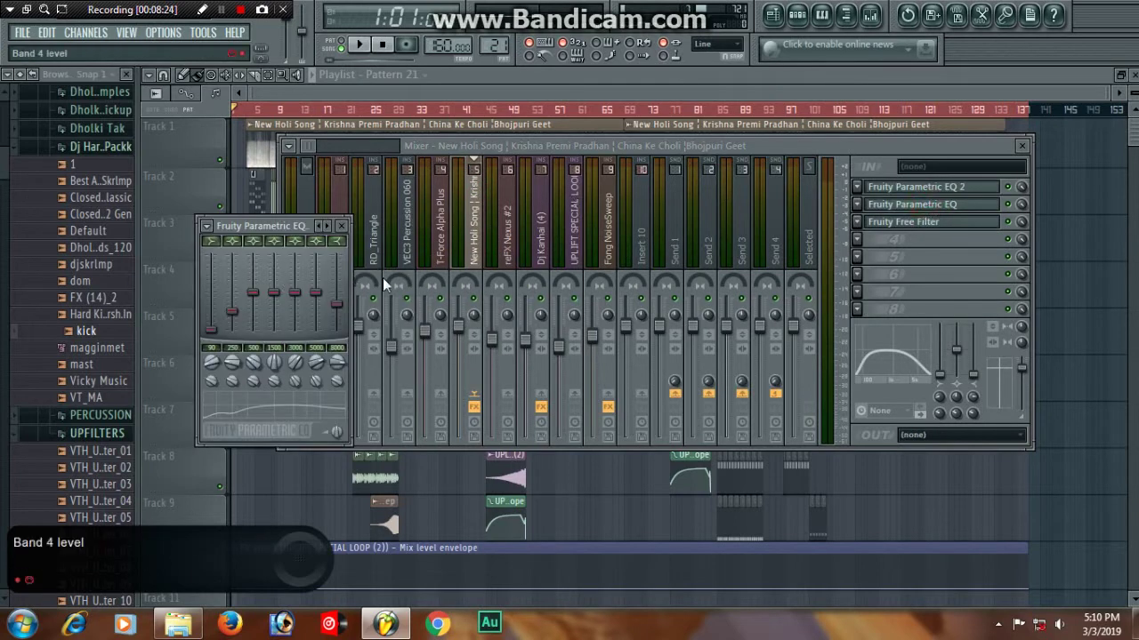
{"action": "left_click", "coordinate": [925, 193]}
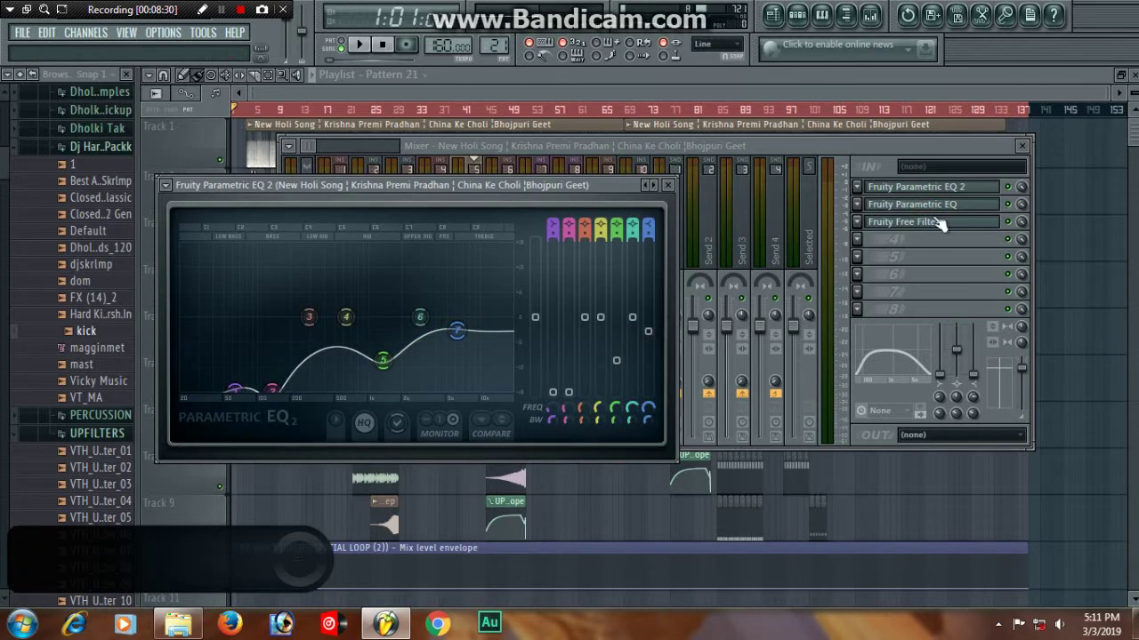
Review the New Holi Song track's Fruity Parametric EQ and Fruity Free Filter again, and return to the playlist
{"action": "left_click", "coordinate": [907, 205]}
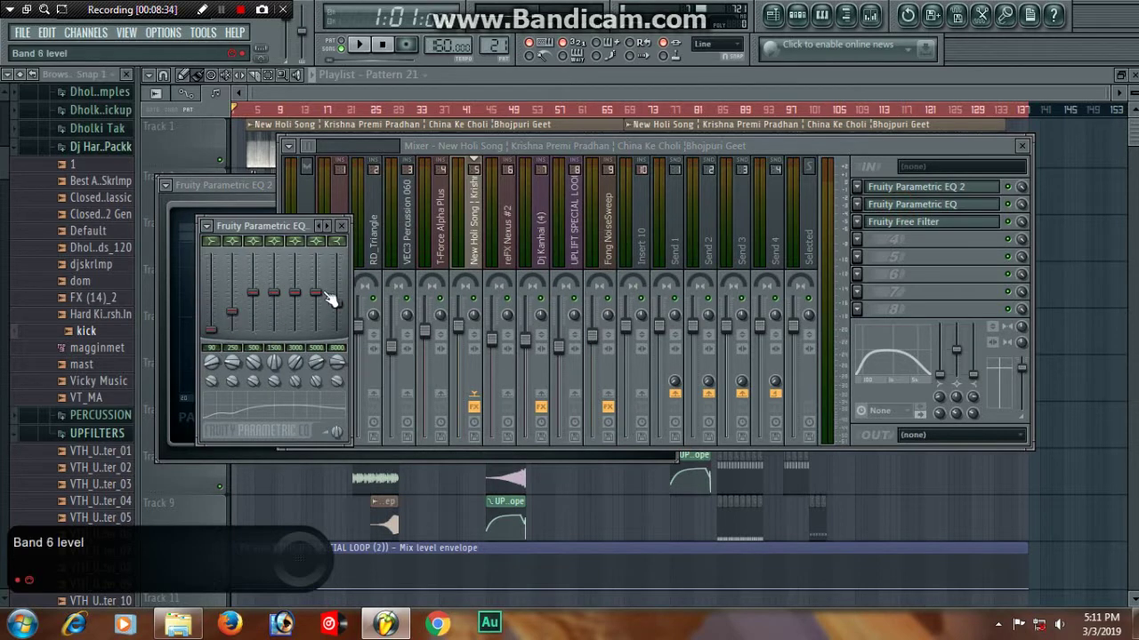
{"action": "left_click", "coordinate": [943, 221]}
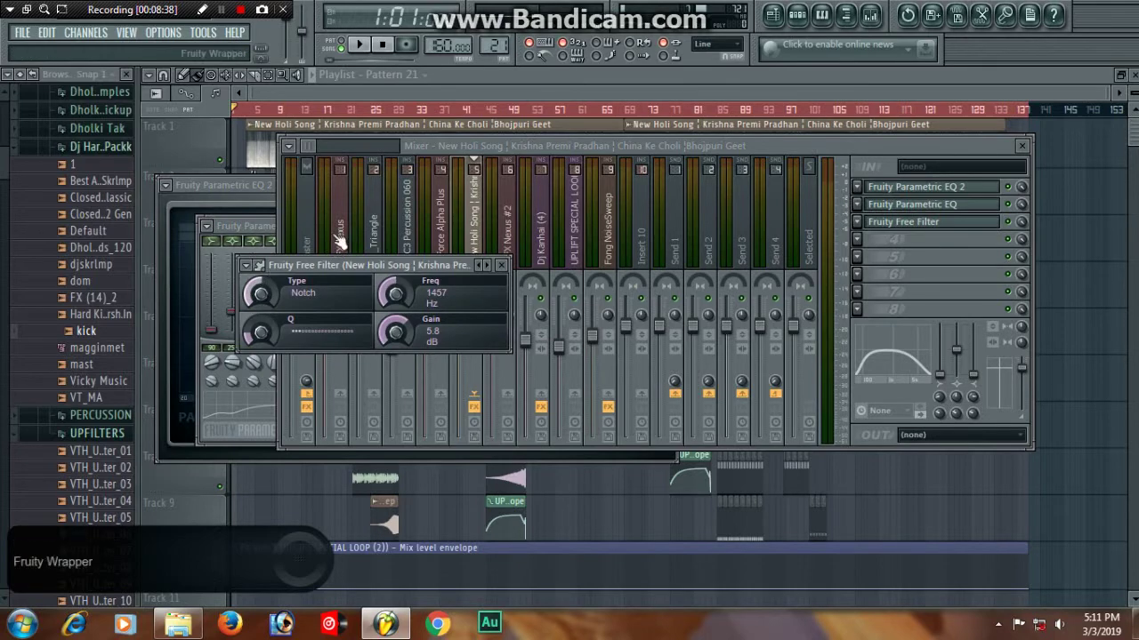
{"action": "left_click", "coordinate": [656, 98]}
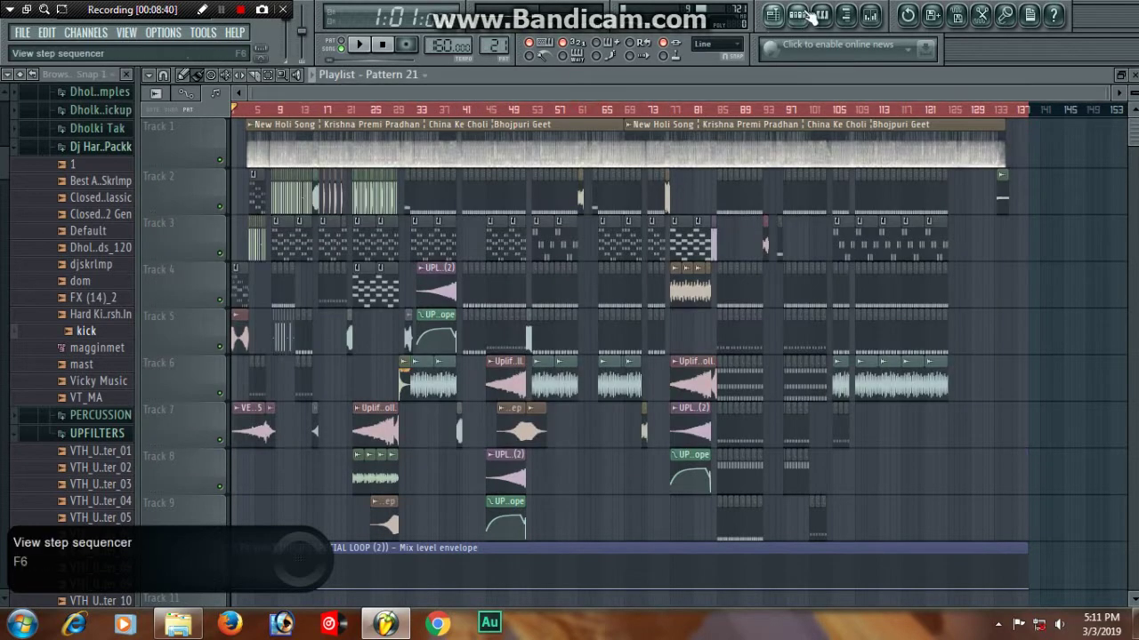